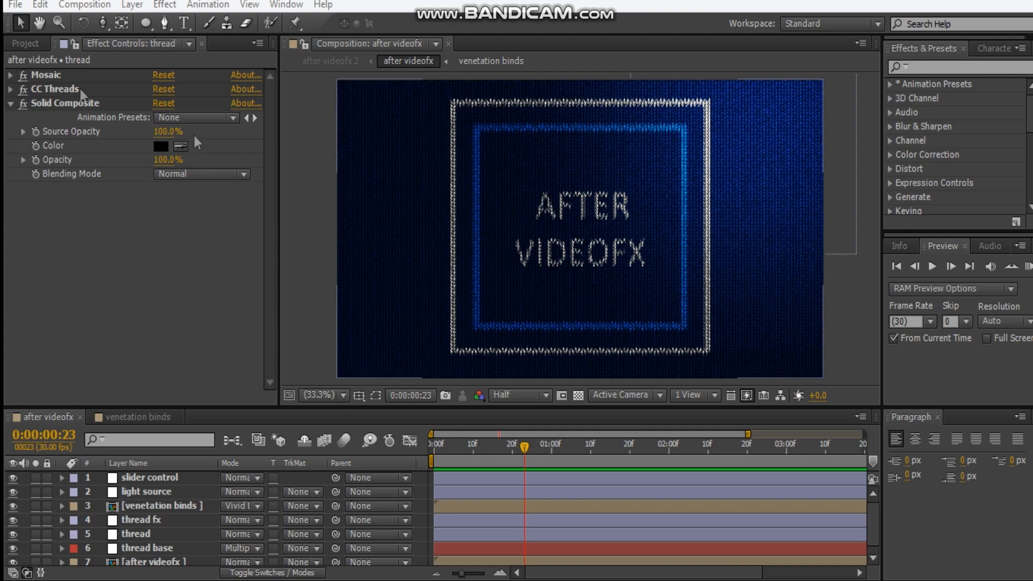
# Create a new composition named "template", keeping the default size, frame rate and duration settings
pyautogui.click(25, 43)
pyautogui.click(51, 398)
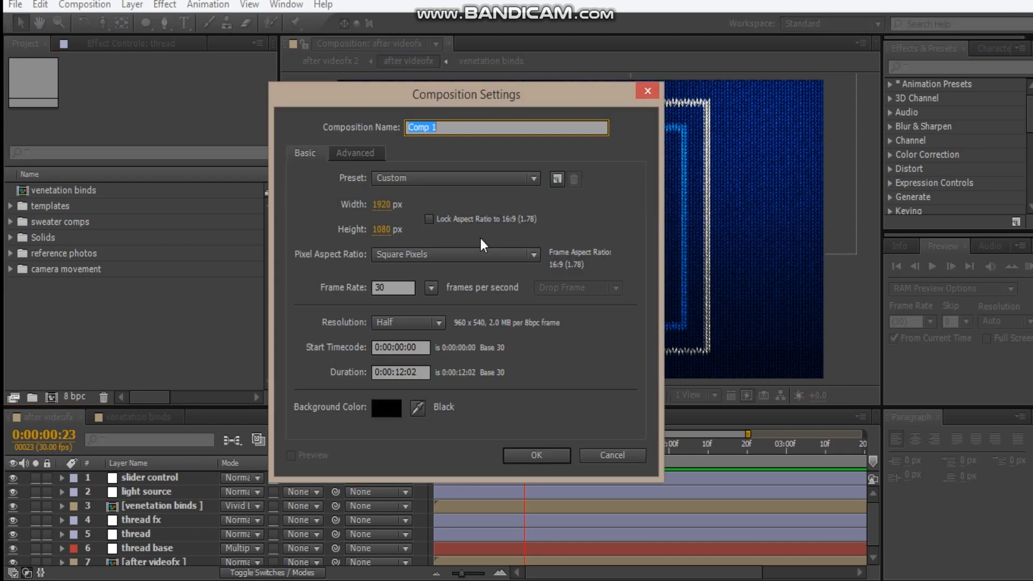
pyautogui.write('template')
pyautogui.press('Return')
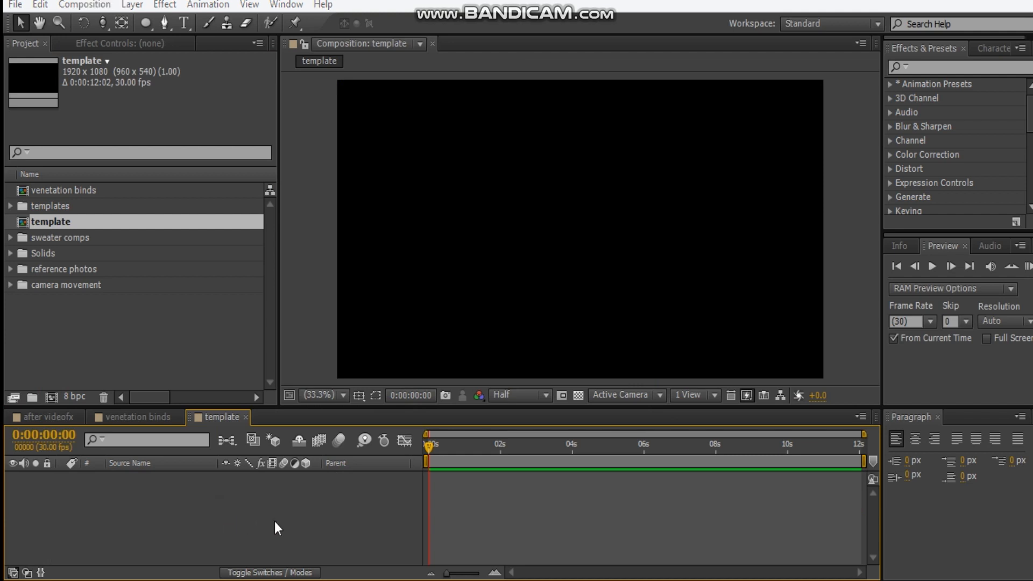
# Add a full-frame solid layer in deep blue, colour 001666, to the template composition
pyautogui.hotkey('ctrl', 'y')
pyautogui.click(434, 361)
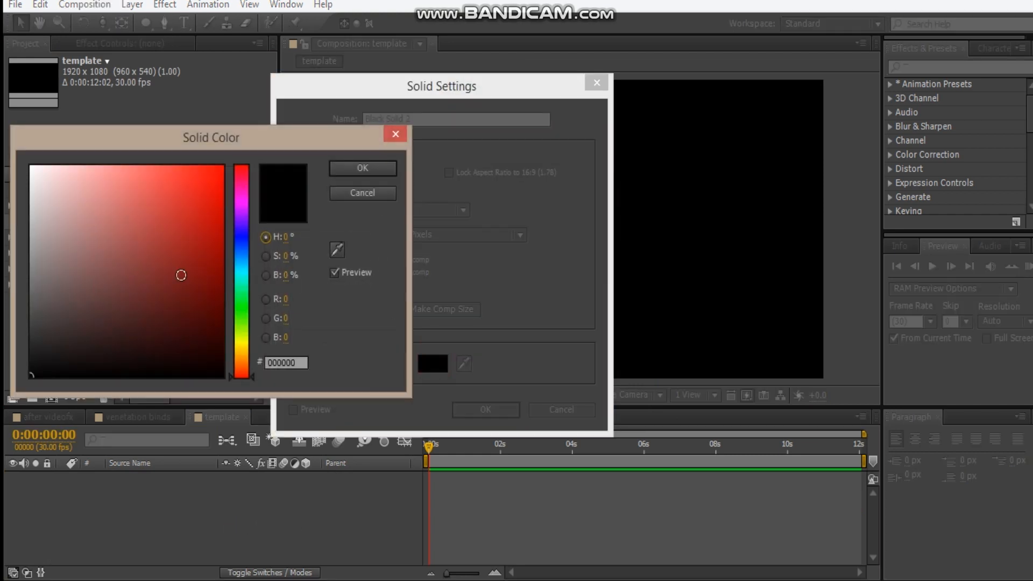
pyautogui.moveTo(244, 254); pyautogui.dragTo(245, 243)
pyautogui.click(223, 294)
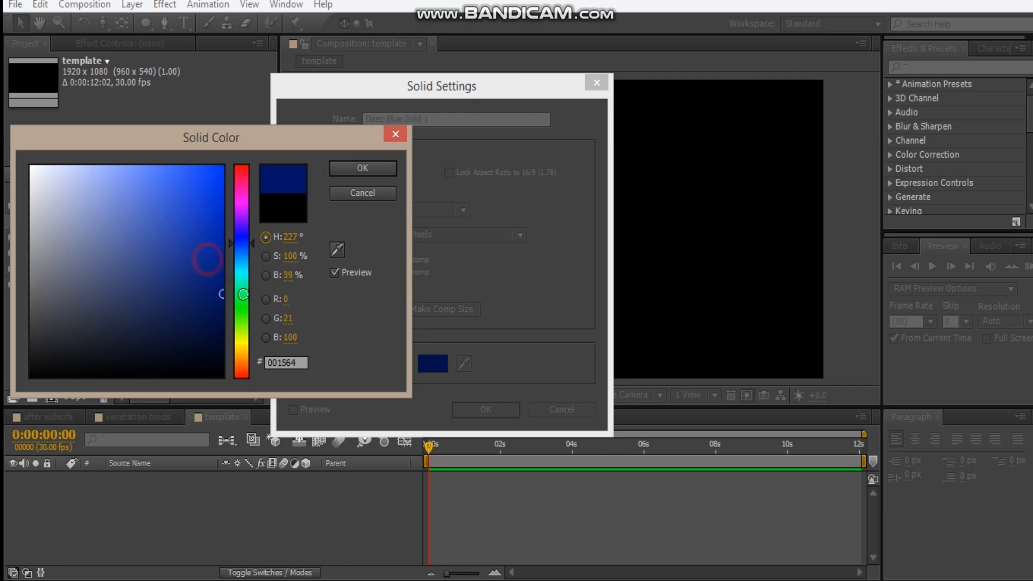
pyautogui.moveTo(244, 300); pyautogui.dragTo(249, 292)
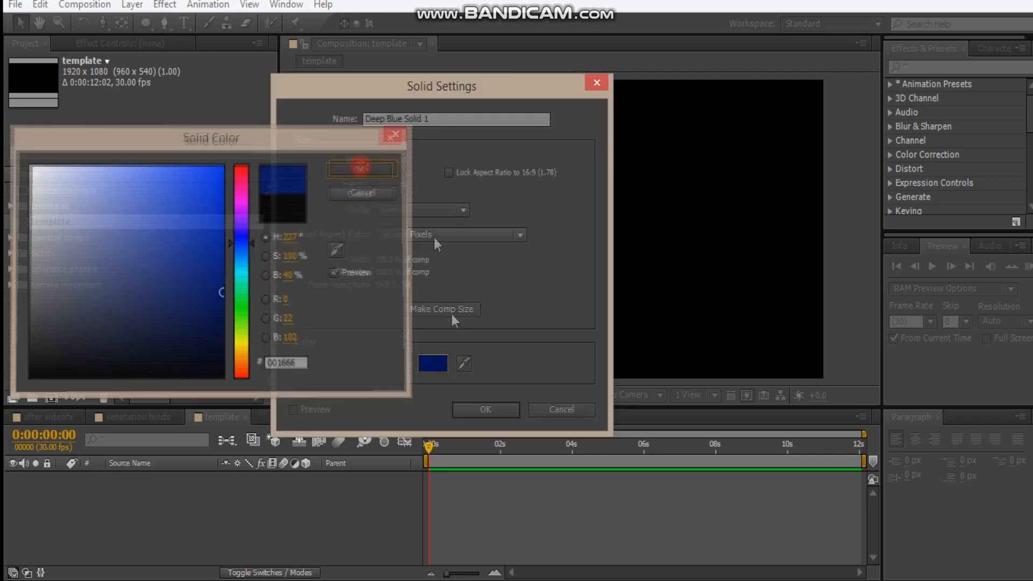
pyautogui.click(363, 168)
pyautogui.click(485, 409)
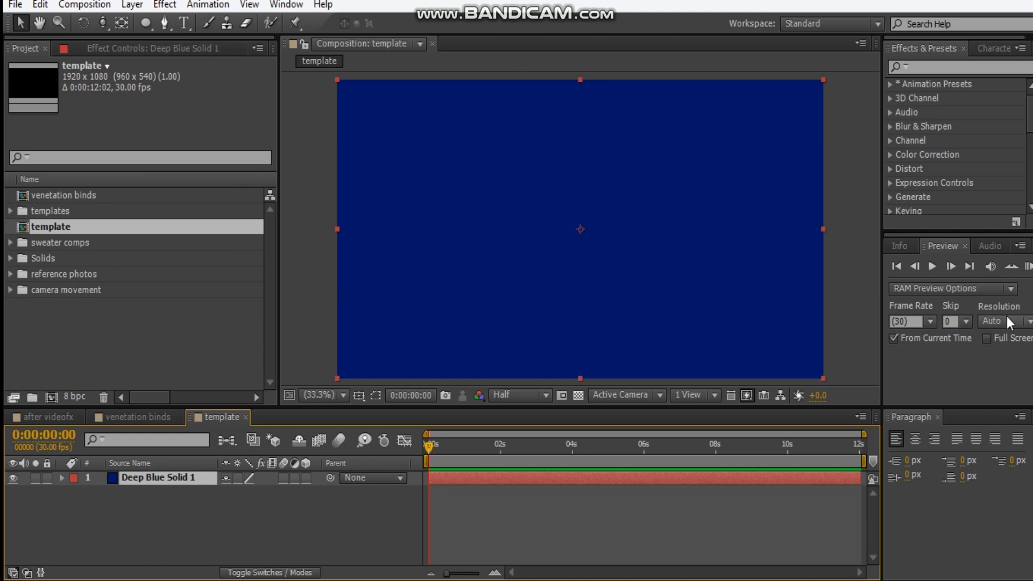
# Add the text "AFTER" with "VIDEOFX" on a second line, indenting the first line with spaces to centre it over the second
pyautogui.click(184, 23)
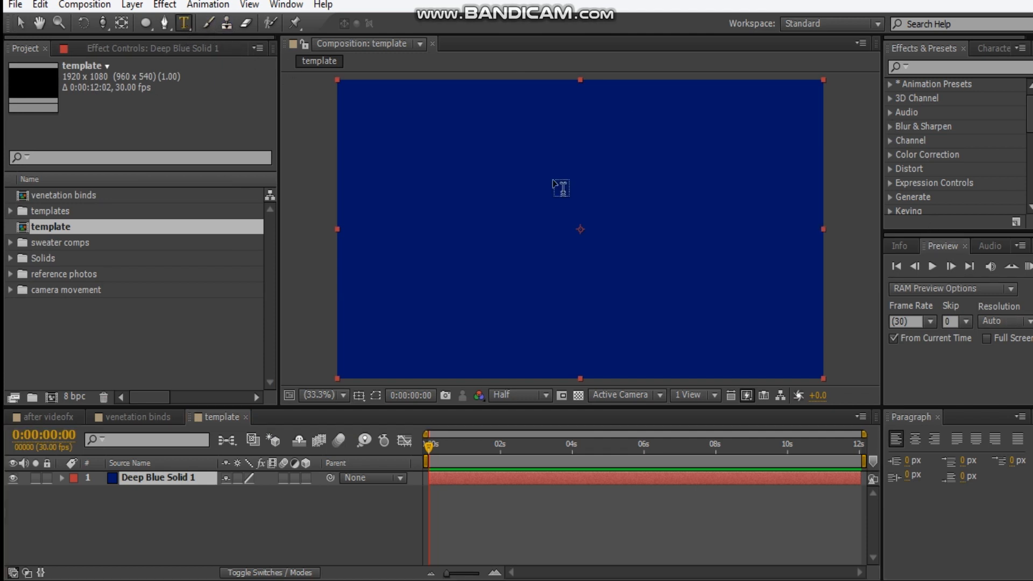
pyautogui.click(566, 218)
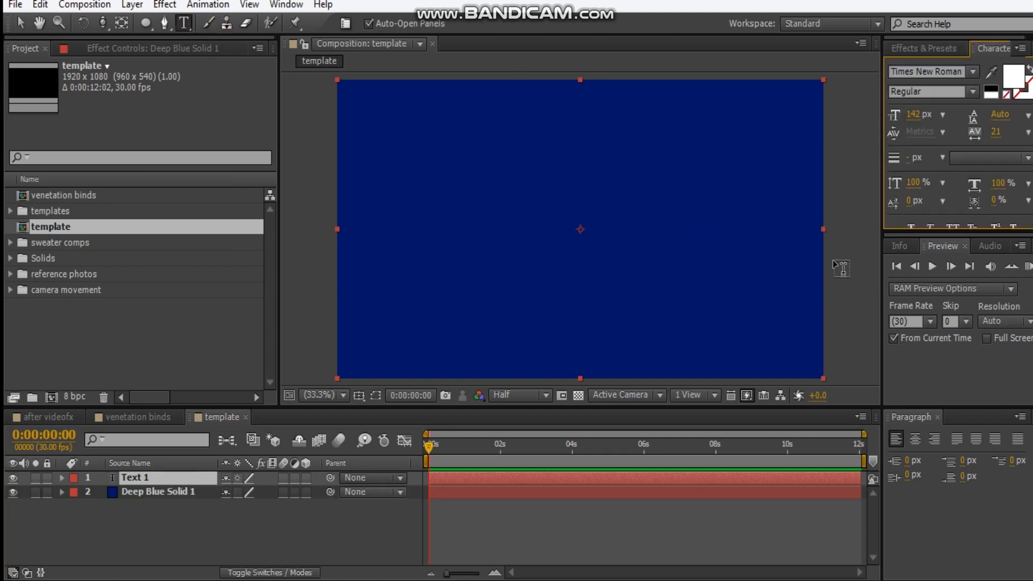
pyautogui.write('AFTER ')
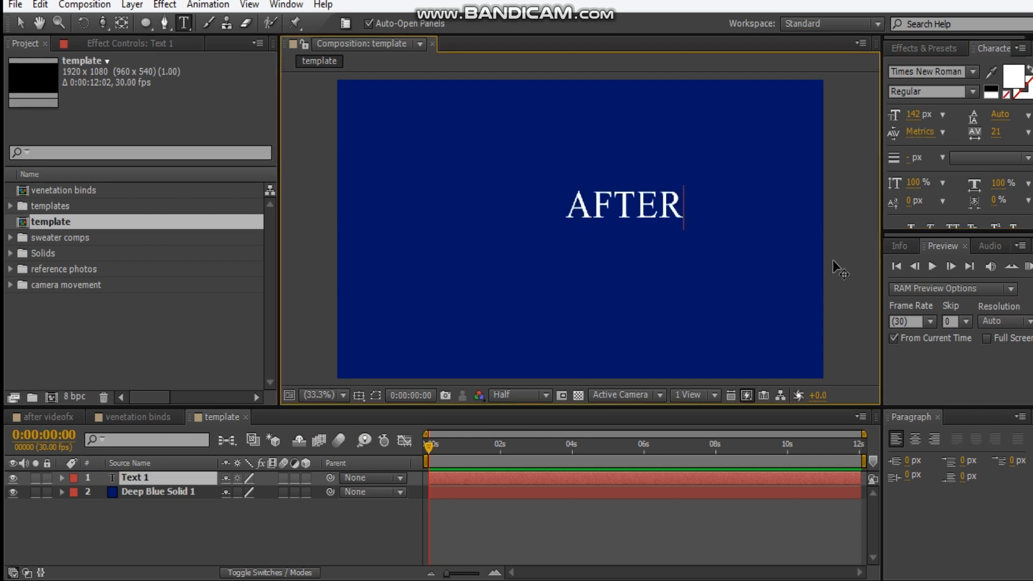
pyautogui.write('VIDEO')
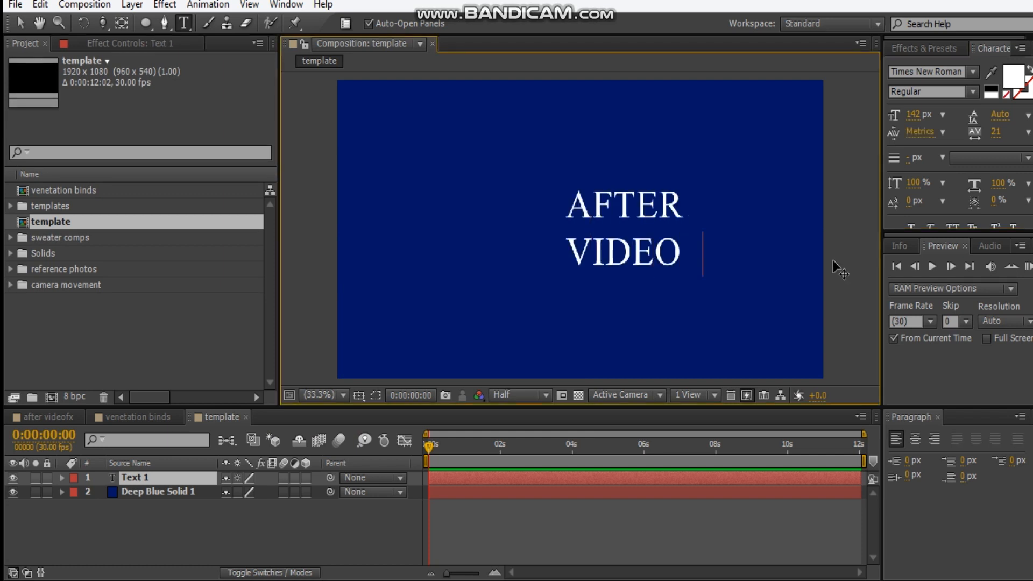
pyautogui.press('BackSpace')
pyautogui.write('FX')
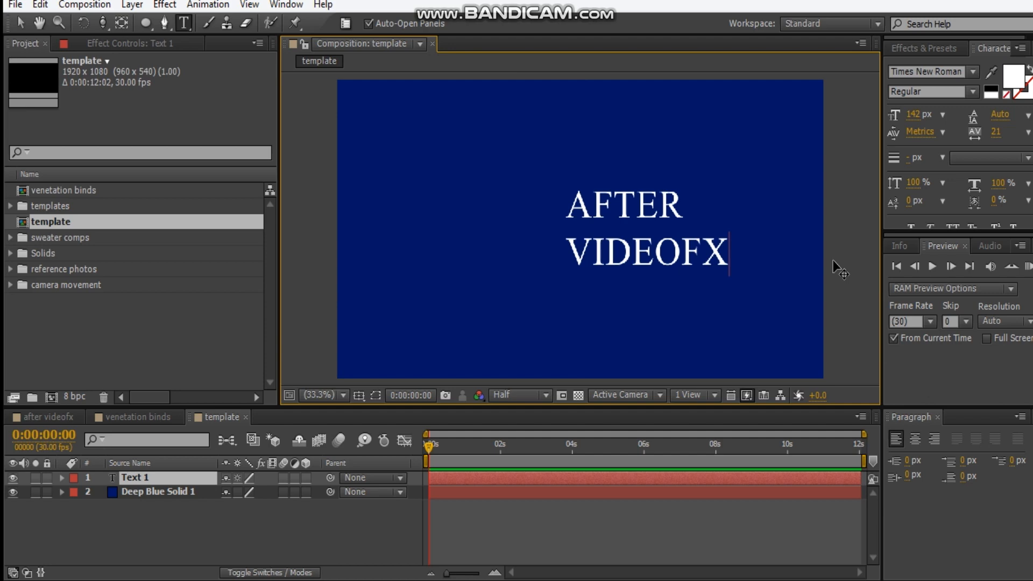
pyautogui.click(569, 203)
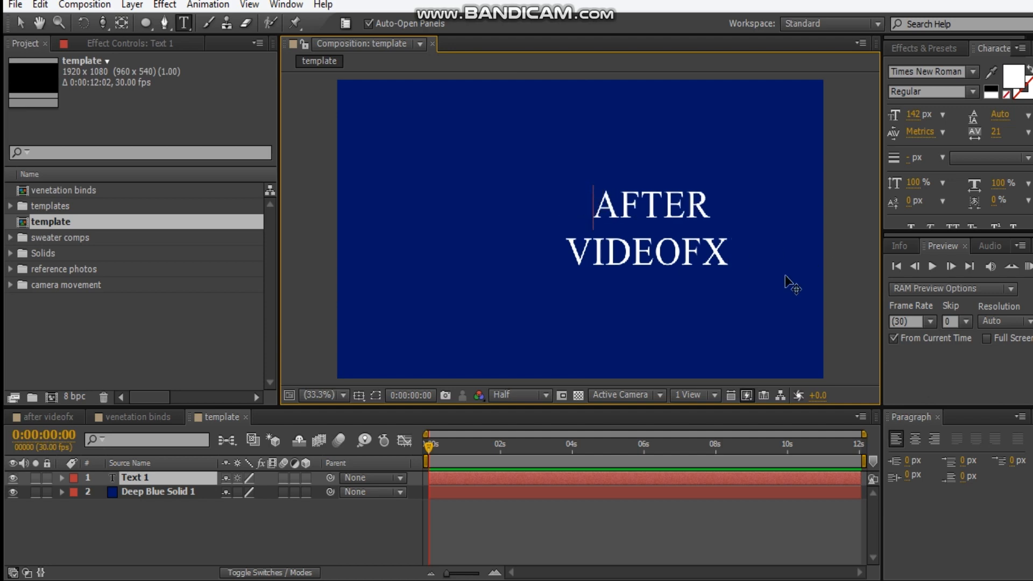
pyautogui.press('BackSpace')
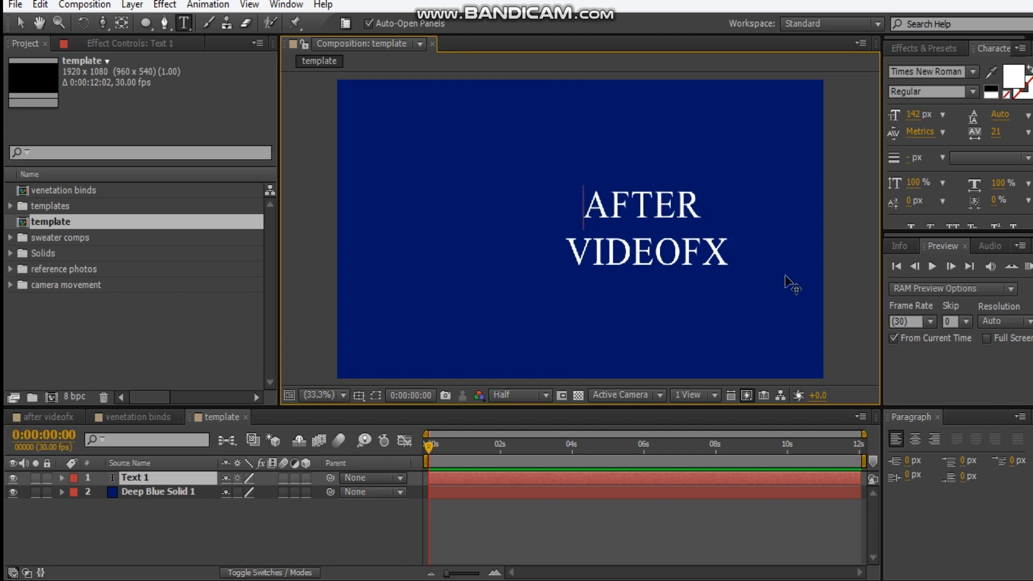
# Turn on the Title/Action Safe guides and move the text so it is centred on the composition's centre mark
pyautogui.click(359, 396)
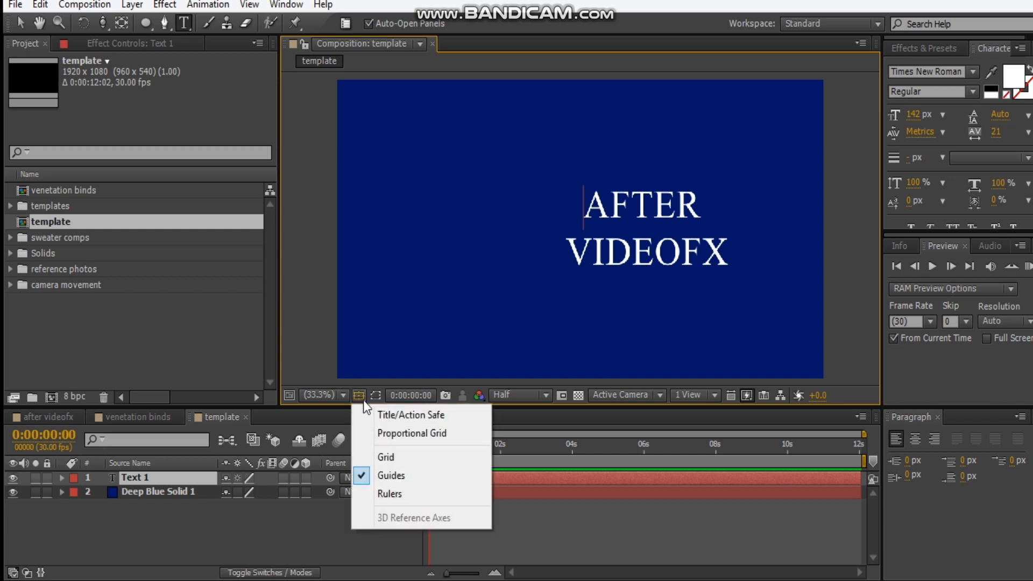
pyautogui.click(387, 415)
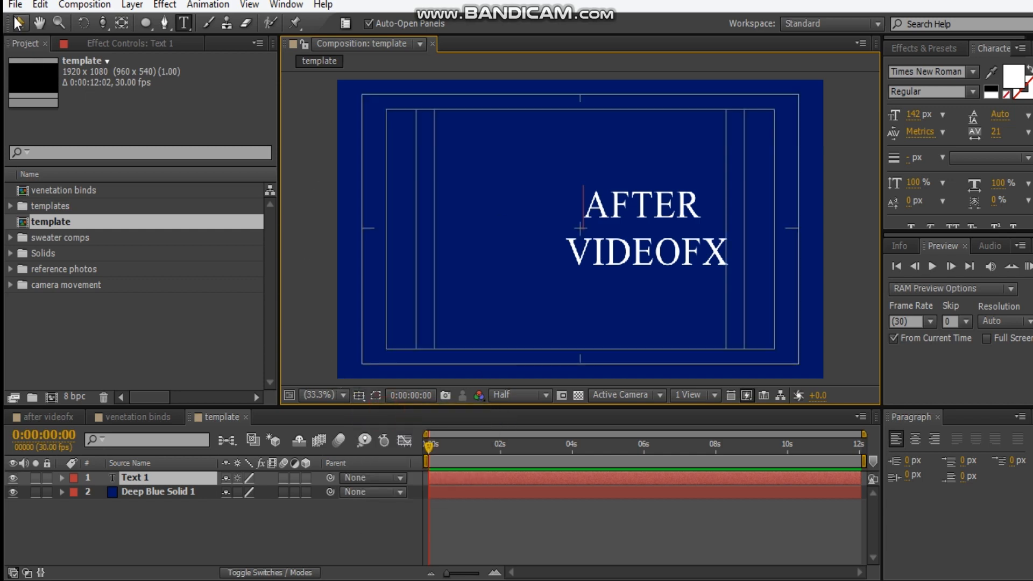
pyautogui.click(18, 23)
pyautogui.moveTo(676, 250); pyautogui.dragTo(619, 253)
pyautogui.scroll(6, 595, 240)
pyautogui.click(705, 247)
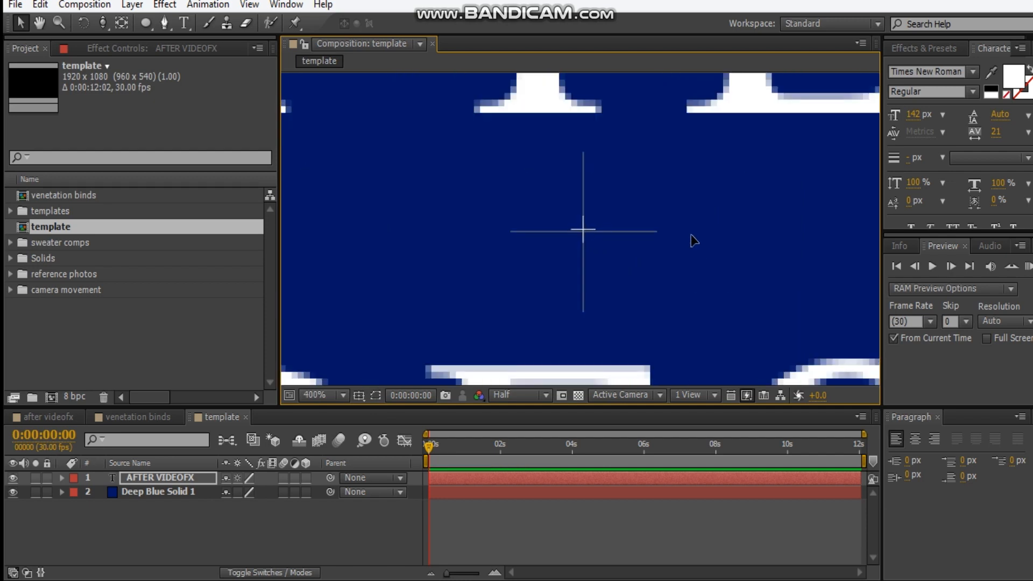
pyautogui.scroll(-5, 744, 244)
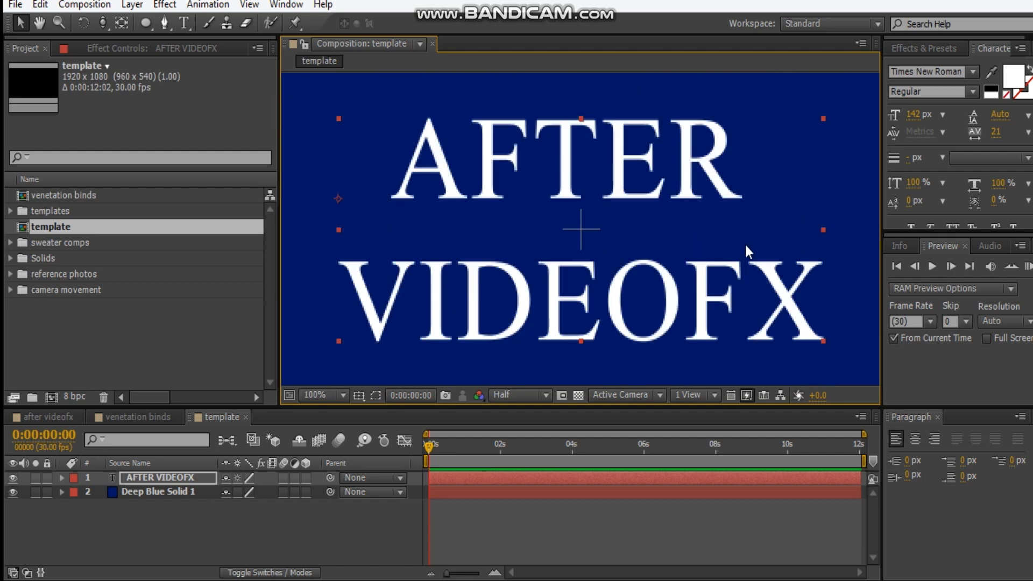
pyautogui.click(785, 261)
pyautogui.scroll(-2, 602, 317)
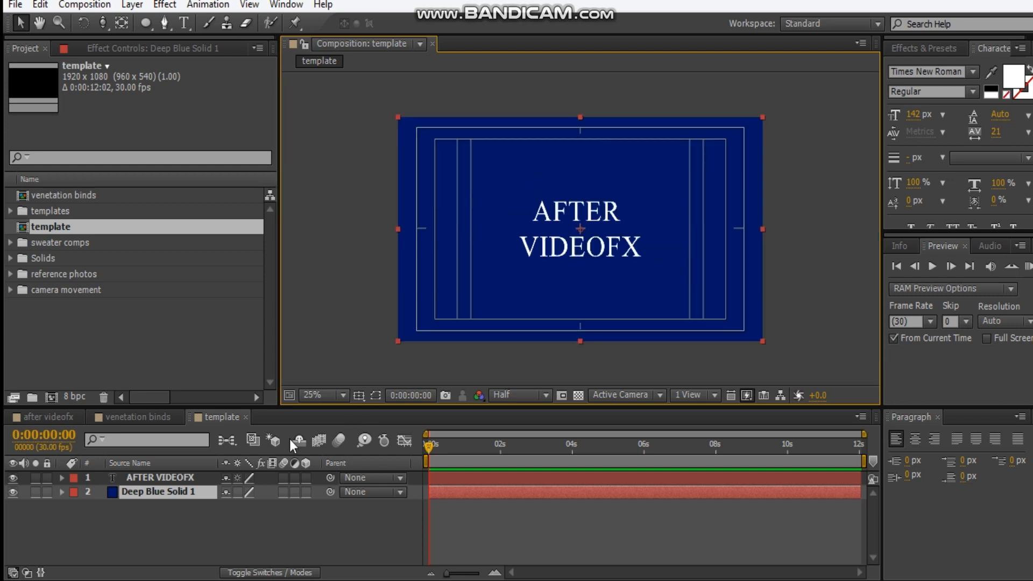
pyautogui.click(181, 519)
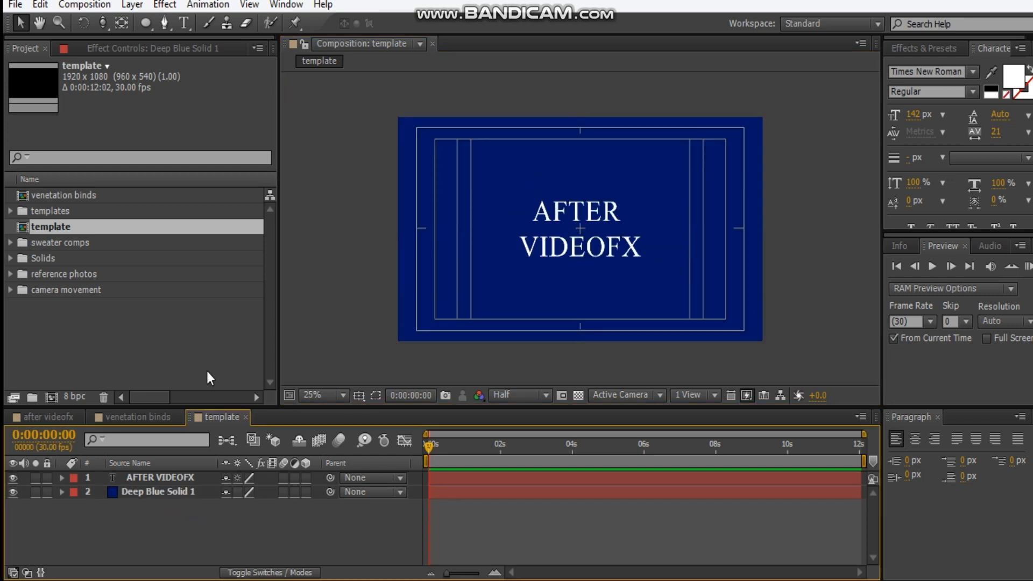
# Draw an upright rectangle around the text as a new shape layer with the Rectangle tool
pyautogui.moveTo(151, 25); pyautogui.dragTo(231, 30)
pyautogui.press('.')
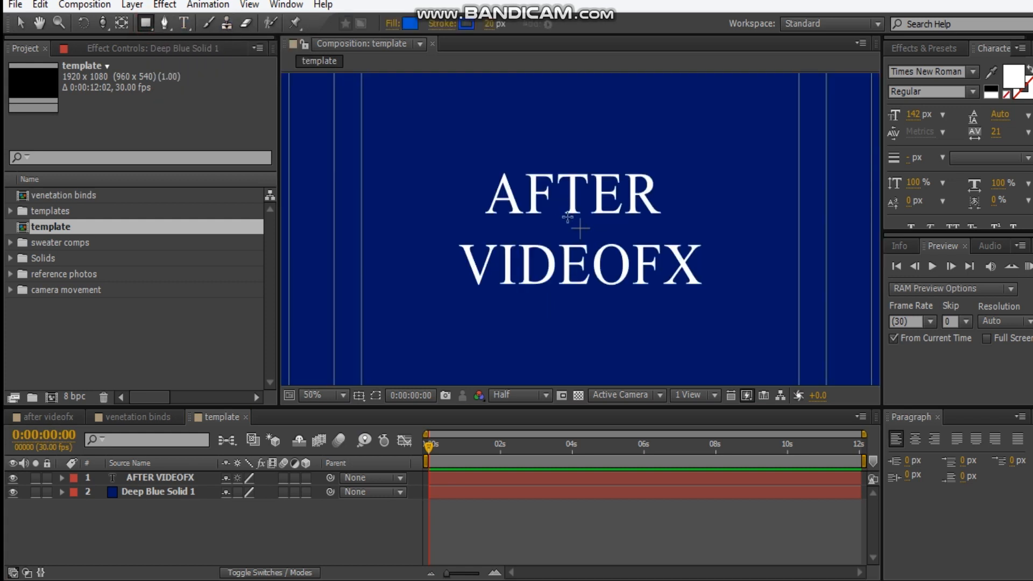
pyautogui.press('.')
pyautogui.press(',')
pyautogui.press(',')
pyautogui.moveTo(571, 221)
pyautogui.mouseDown()
pyautogui.moveTo(618, 272)
pyautogui.moveTo(627, 256)
pyautogui.moveTo(646, 264)
pyautogui.mouseUp()
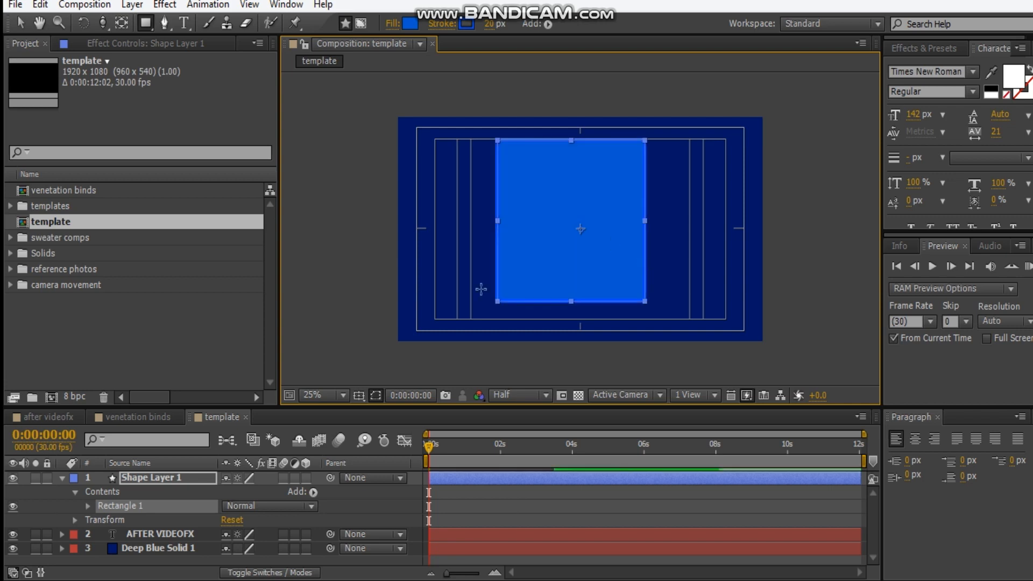
# Delete the rectangle's fill and set its stroke colour to white (FFFFFF)
pyautogui.click(88, 508)
pyautogui.scroll(-1, 181, 511)
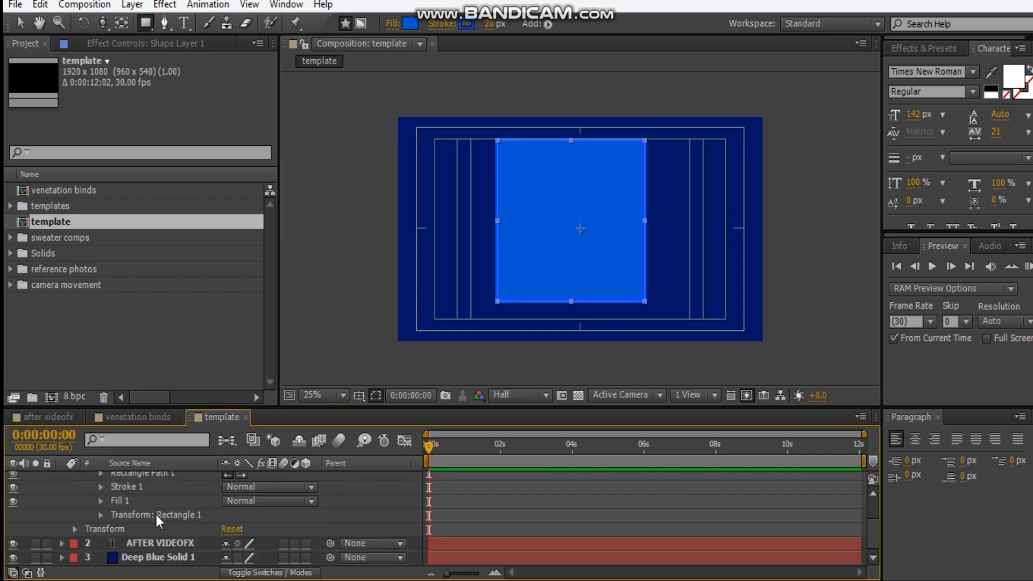
pyautogui.click(136, 502)
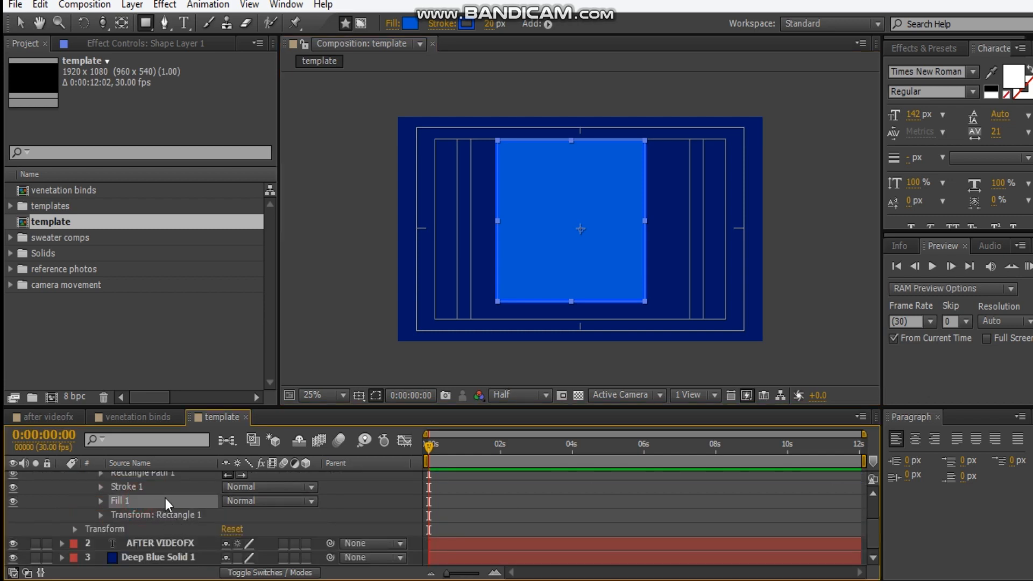
pyautogui.press('Delete')
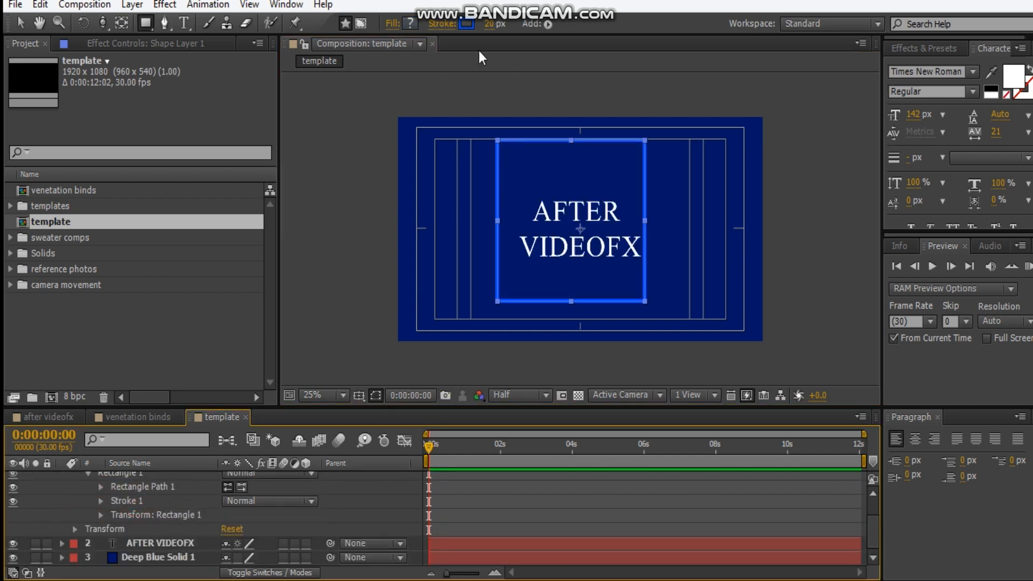
pyautogui.click(466, 23)
pyautogui.click(31, 167)
pyautogui.click(363, 167)
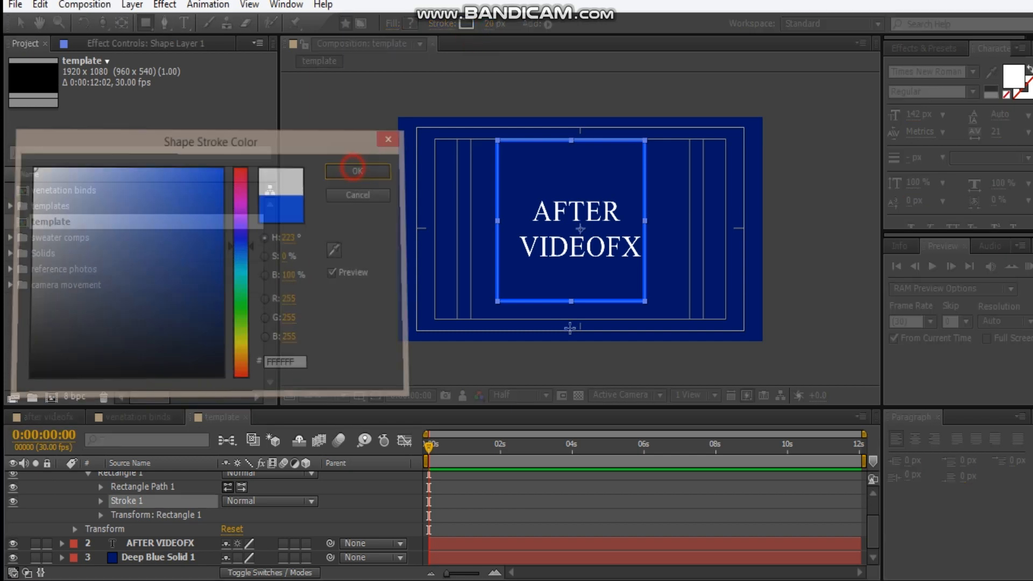
# Centre the rectangle frame on the composition's centre mark and set its layer scale to 124%
pyautogui.click(20, 23)
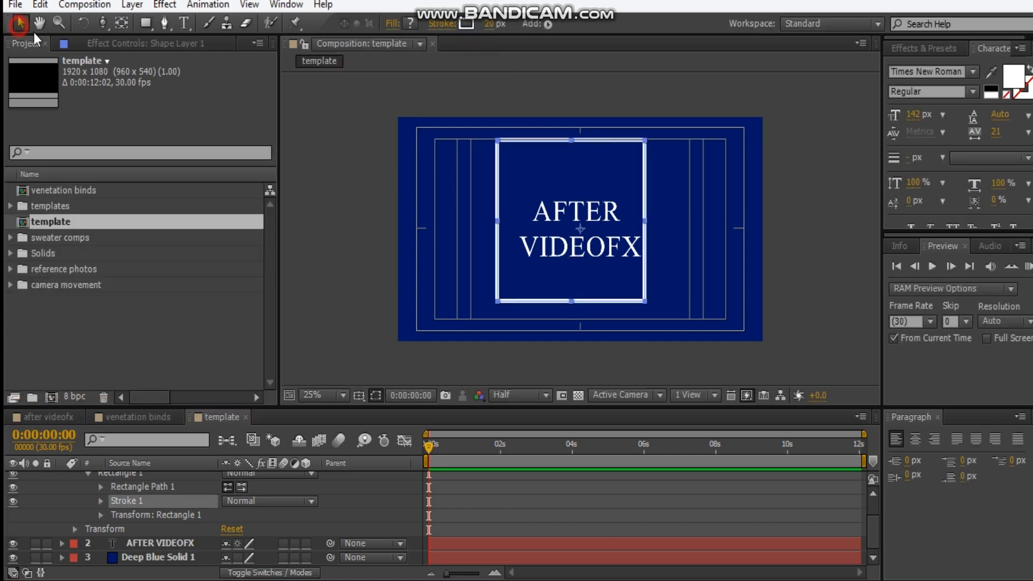
pyautogui.scroll(2, 554, 188)
pyautogui.moveTo(653, 239); pyautogui.dragTo(687, 278)
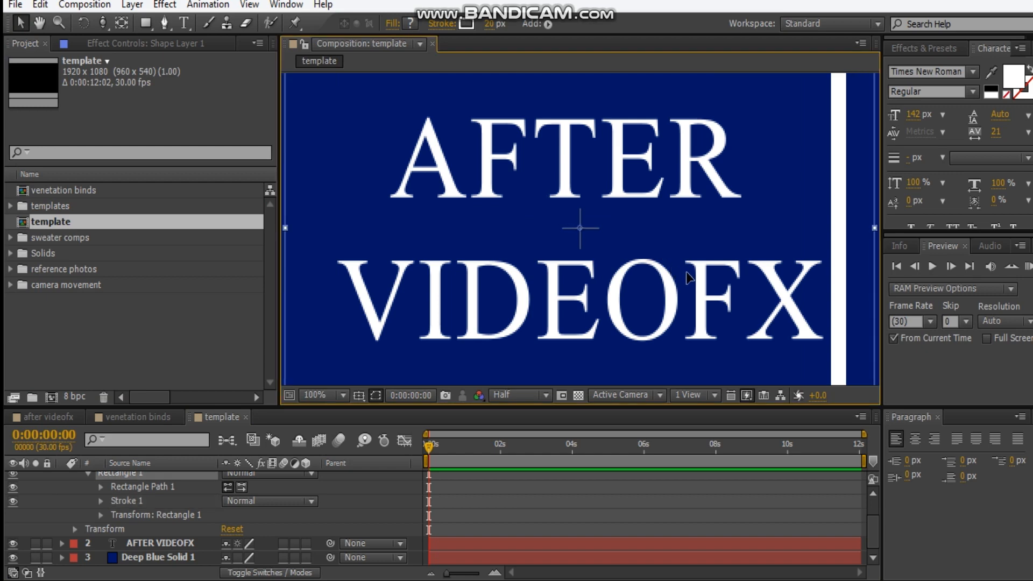
pyautogui.scroll(-6, 687, 274)
pyautogui.scroll(2, 688, 277)
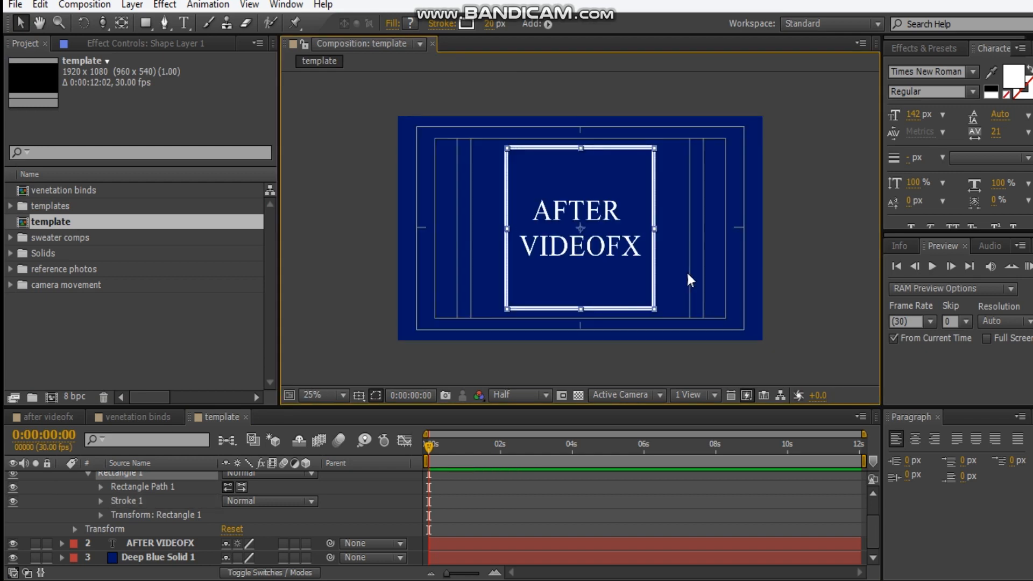
pyautogui.scroll(2, 152, 502)
pyautogui.press('s')
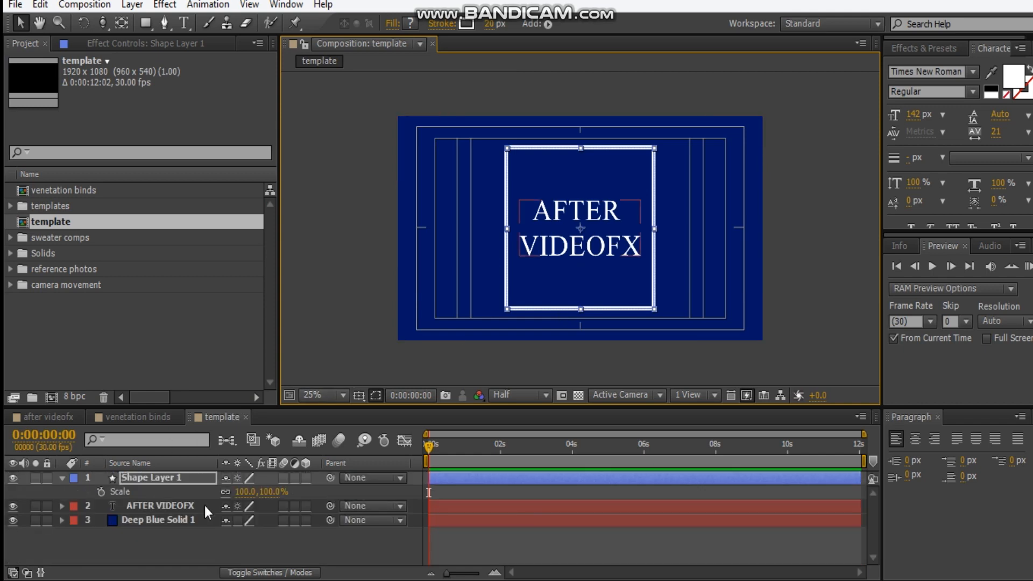
pyautogui.click(245, 494)
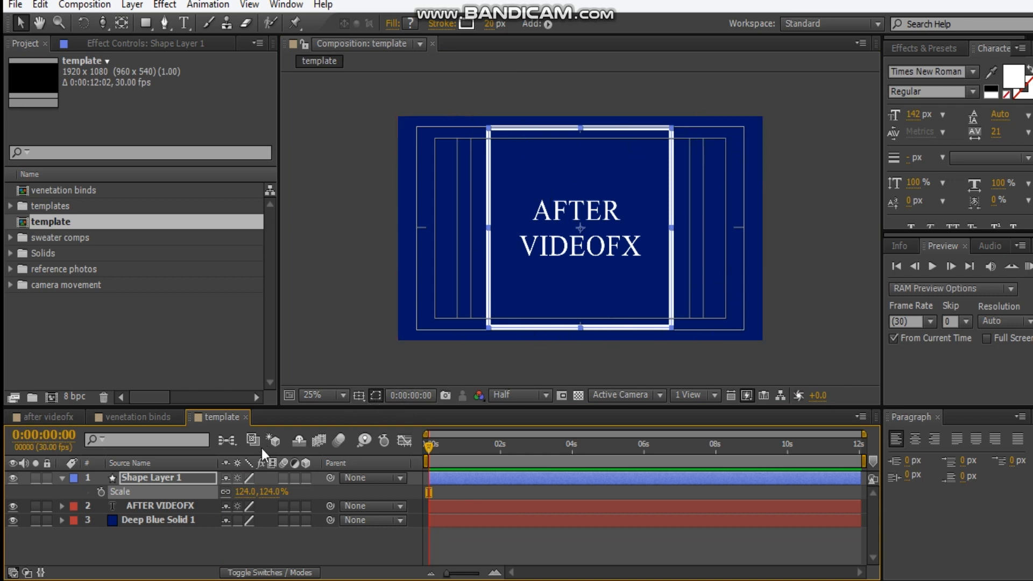
# Duplicate the rectangle frame layer and set the duplicate's scale to 100% to form an inner frame
pyautogui.hotkey('ctrl', 'd')
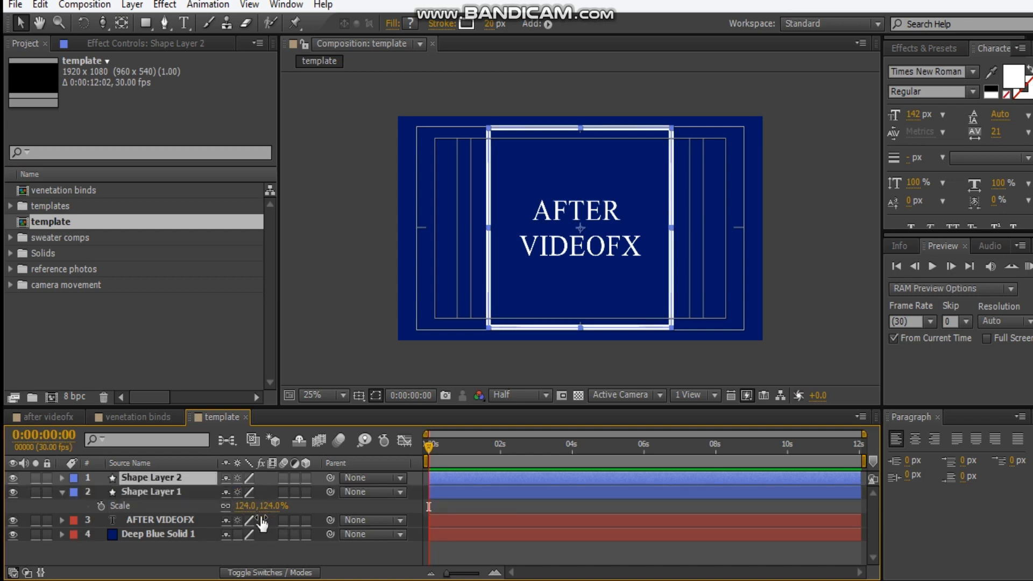
pyautogui.press('s')
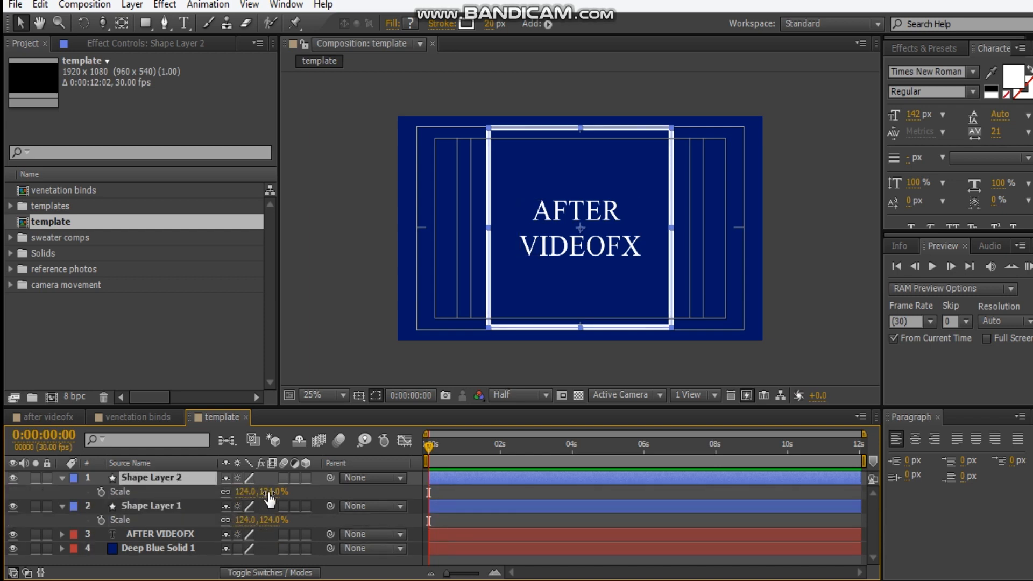
pyautogui.moveTo(266, 491); pyautogui.dragTo(249, 491)
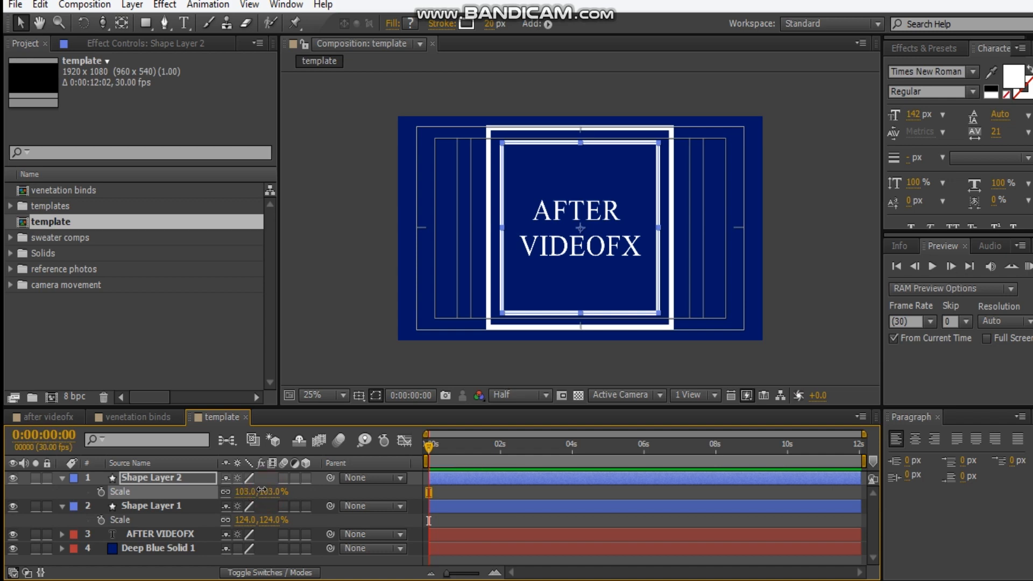
pyautogui.moveTo(260, 490); pyautogui.dragTo(260, 491)
pyautogui.click(274, 491)
pyautogui.write('100')
pyautogui.press('Return')
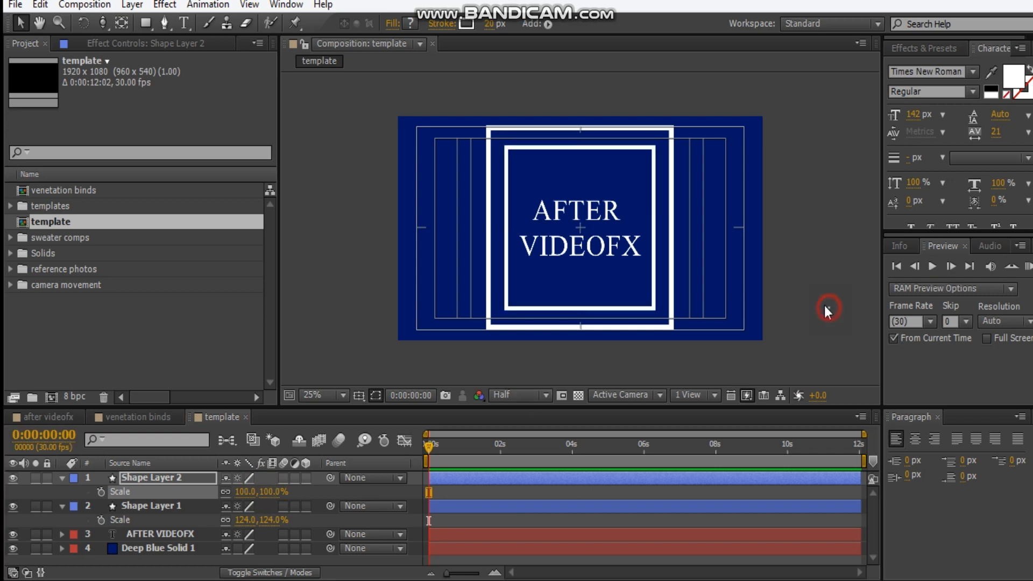
pyautogui.click(829, 313)
pyautogui.scroll(2, 673, 259)
pyautogui.scroll(-2, 667, 258)
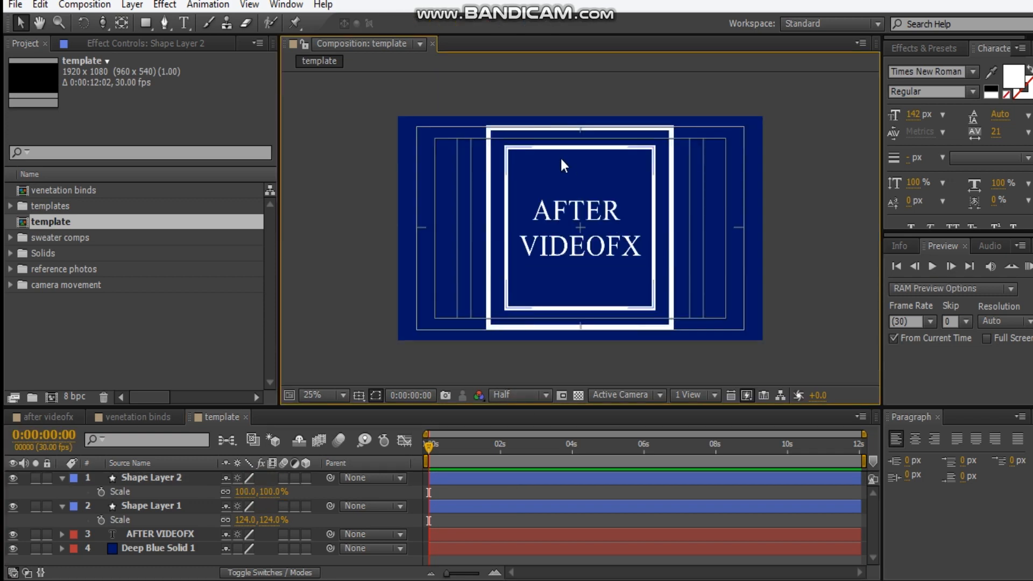
# Set the inner frame's stroke width to 10 px
pyautogui.click(156, 478)
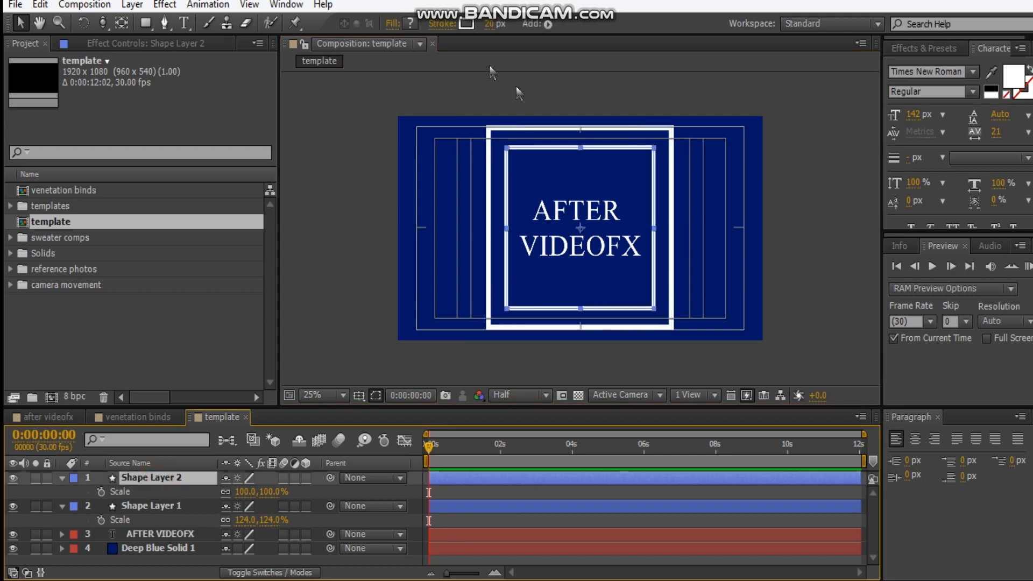
pyautogui.click(490, 24)
pyautogui.write('10')
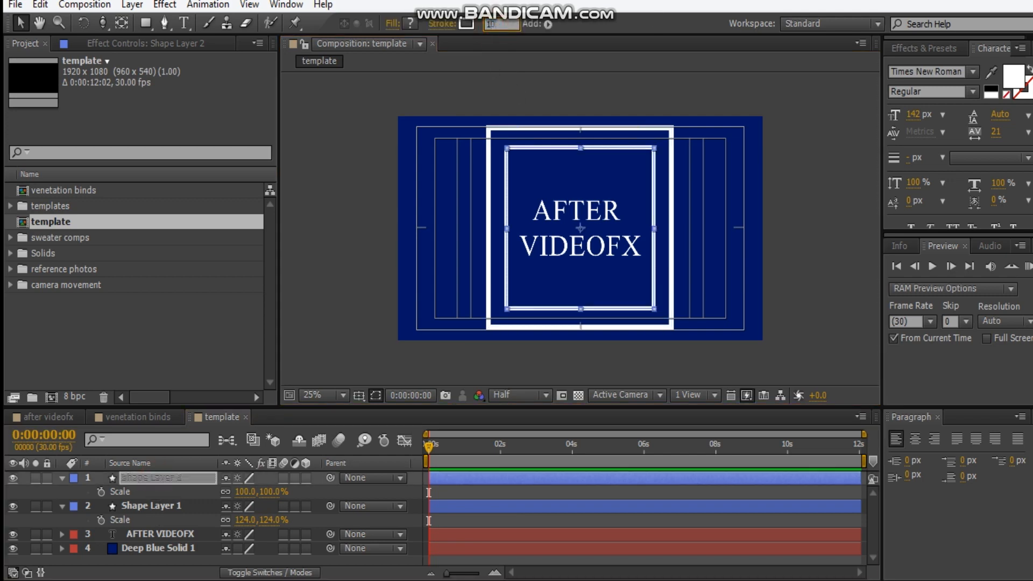
pyautogui.press('Return')
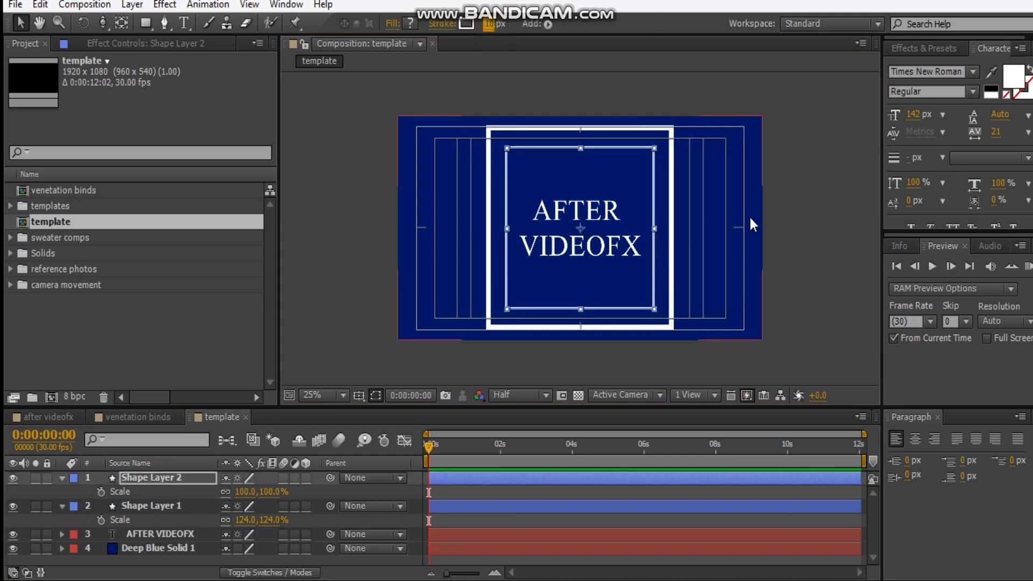
pyautogui.click(773, 222)
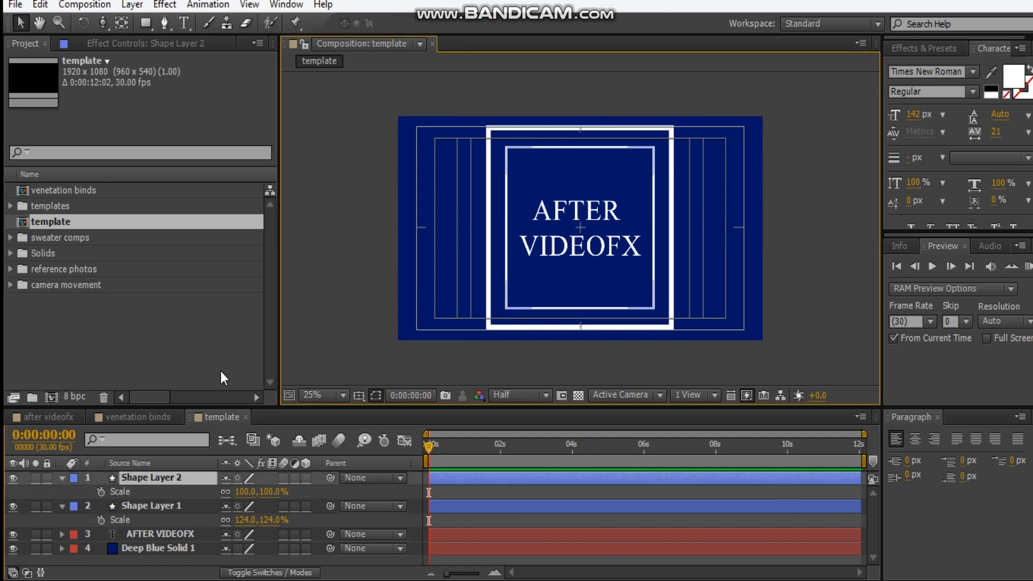
# Thicken the inner frame's stroke to a width of 15 px
pyautogui.click(490, 24)
pyautogui.write('15')
pyautogui.press('Return')
pyautogui.click(777, 234)
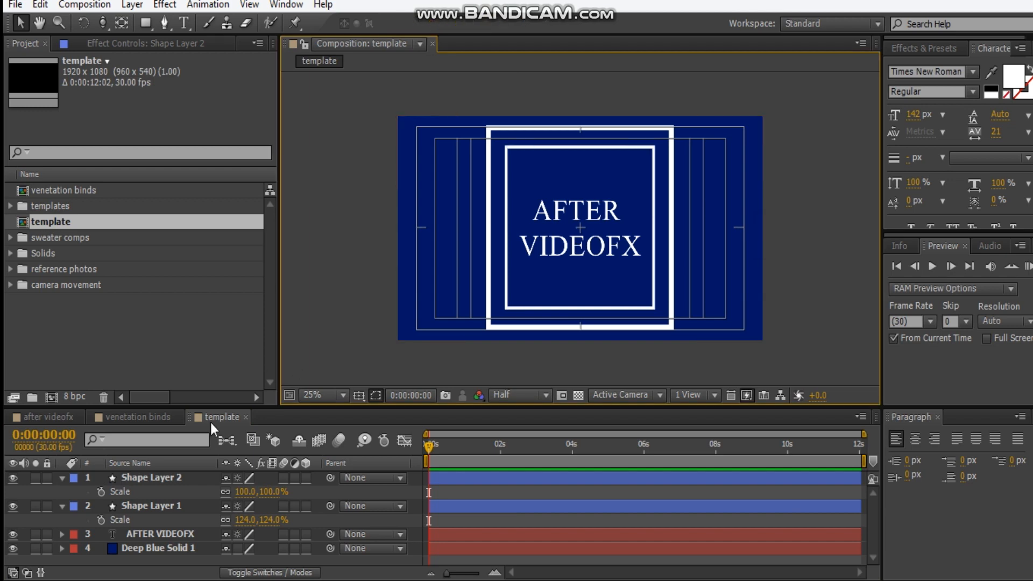
# Change the inner frame's stroke colour to bright blue (0066FF) and collapse the properties of both shape layers
pyautogui.click(175, 480)
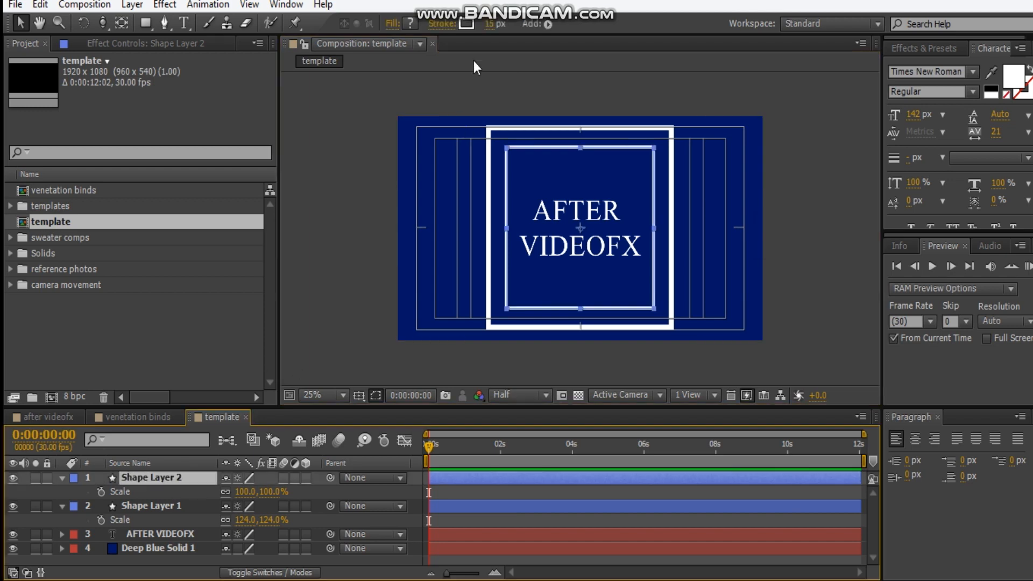
pyautogui.click(467, 24)
pyautogui.click(243, 270)
pyautogui.moveTo(245, 267); pyautogui.dragTo(248, 250)
pyautogui.moveTo(201, 243); pyautogui.dragTo(224, 165)
pyautogui.click(363, 168)
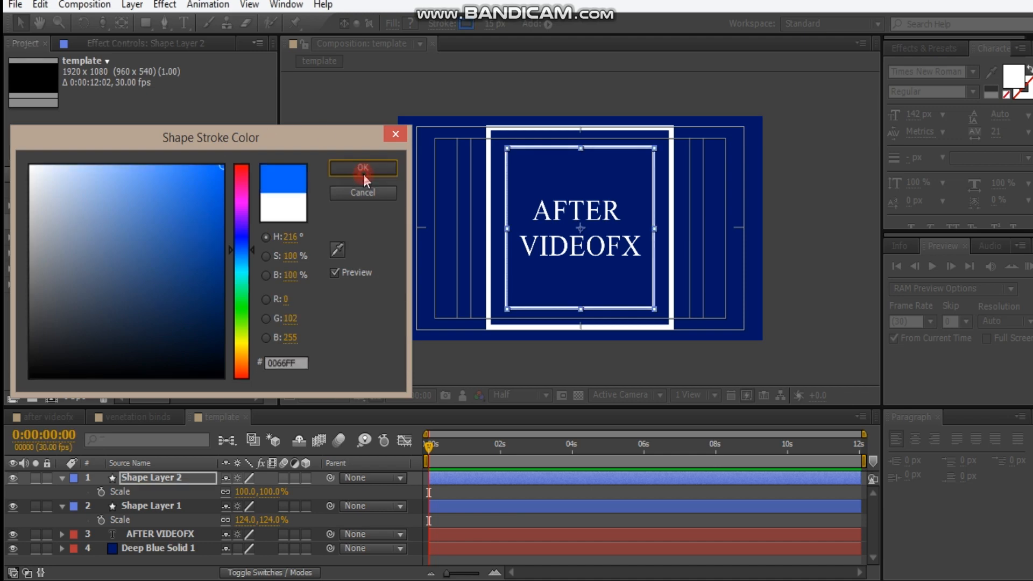
pyautogui.scroll(1, 627, 219)
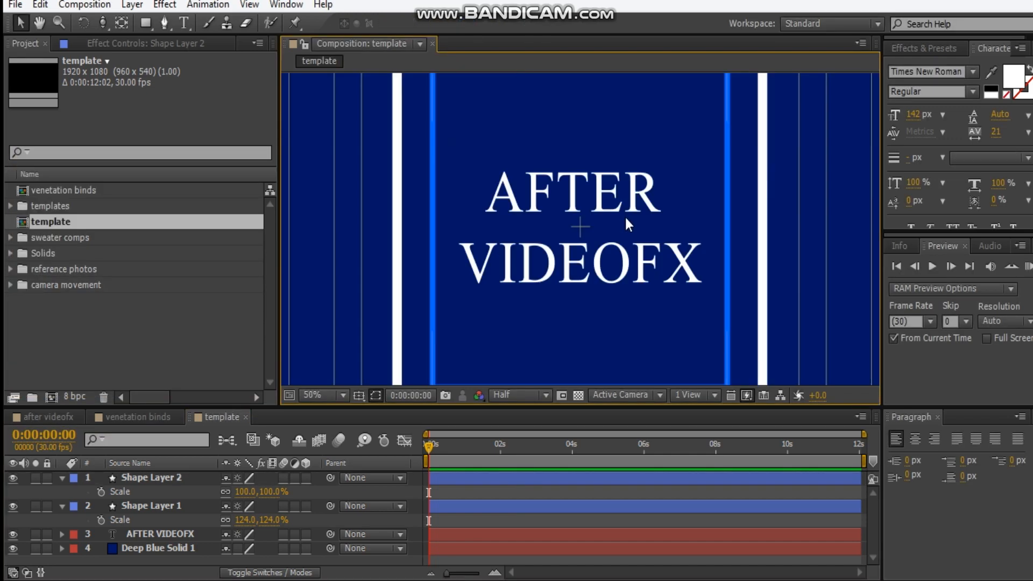
pyautogui.scroll(-1, 672, 199)
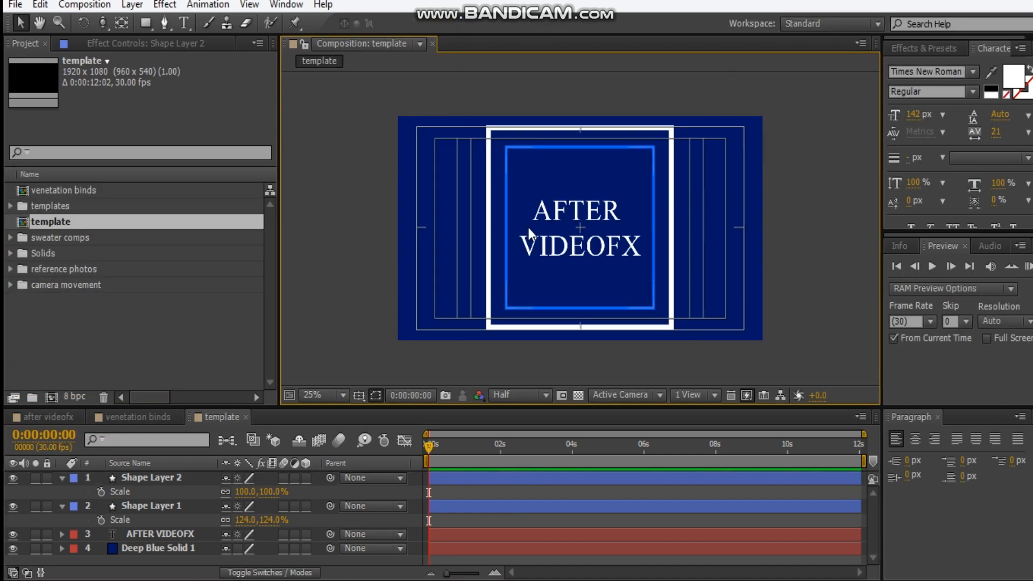
pyautogui.click(62, 479)
pyautogui.click(61, 492)
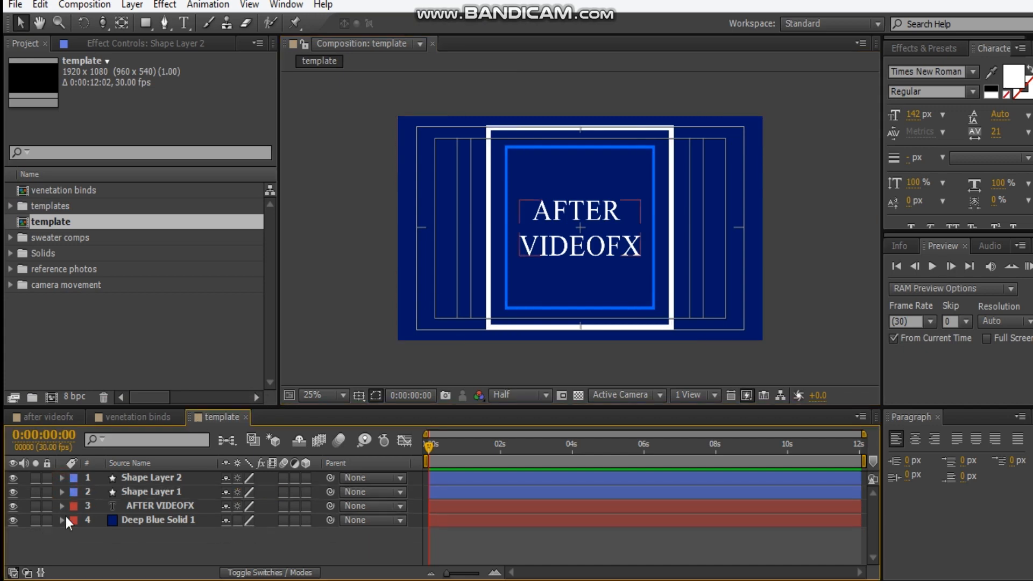
# Create a new 1920 x 1080 composition named venetation and turn off its title/action safe guides
pyautogui.click(51, 397)
pyautogui.write('ve')
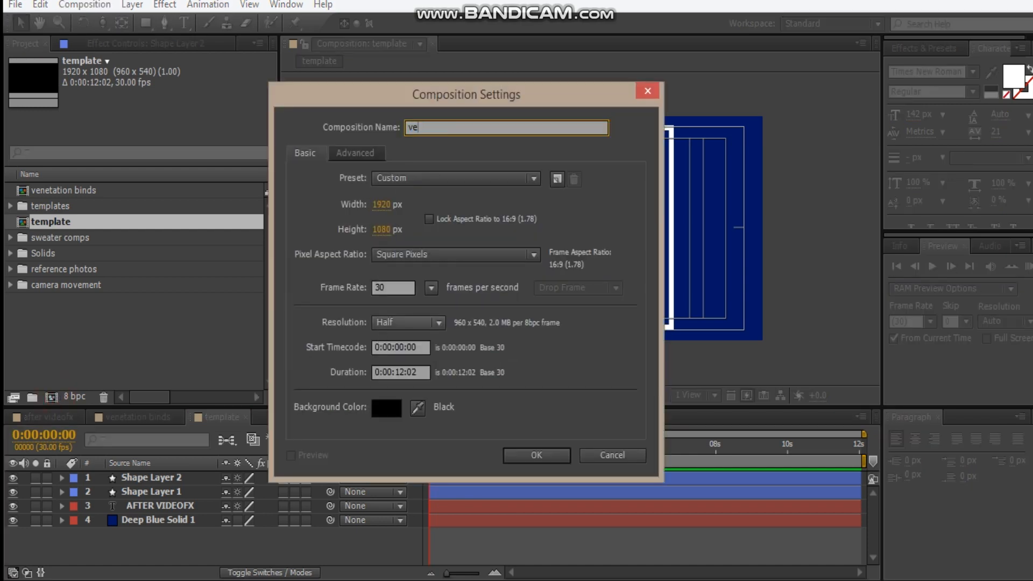
pyautogui.press('Return')
pyautogui.click(360, 395)
pyautogui.click(411, 415)
# Add a composition-sized white solid to the venetation composition
pyautogui.click(171, 500)
pyautogui.hotkey('ctrl', 'y')
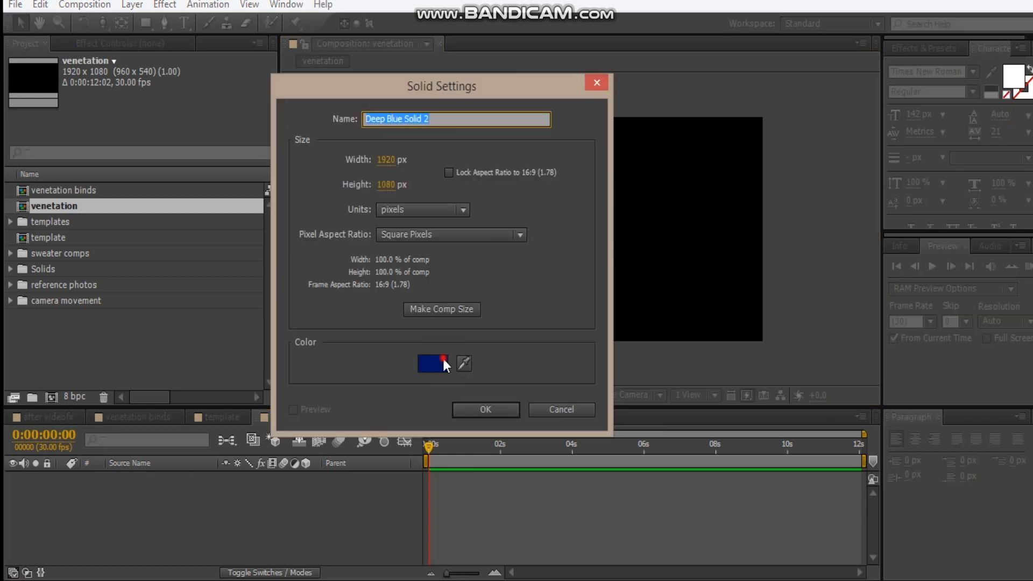
pyautogui.click(431, 362)
pyautogui.moveTo(180, 304); pyautogui.dragTo(3, 73)
pyautogui.press('Return')
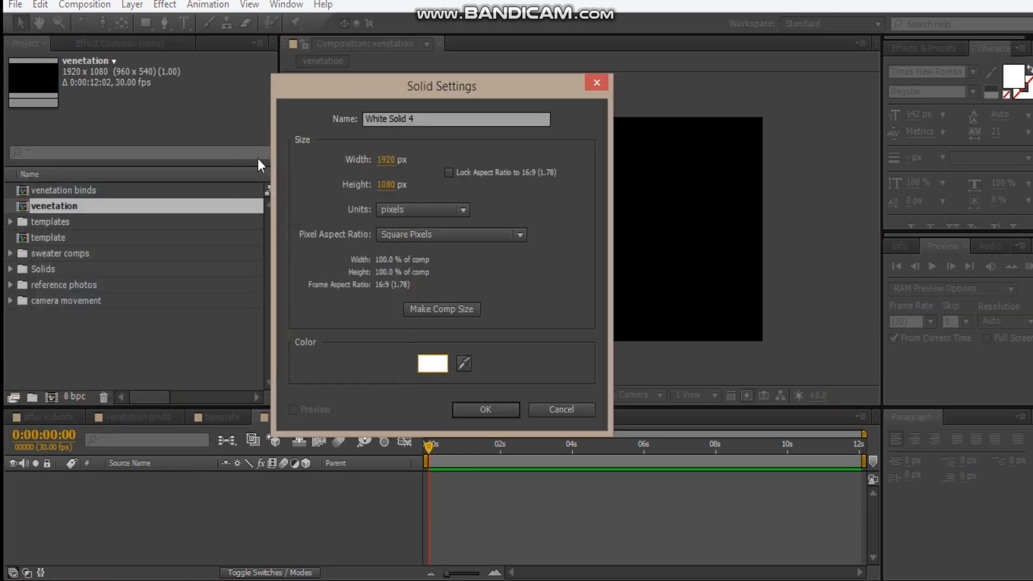
pyautogui.press('Return')
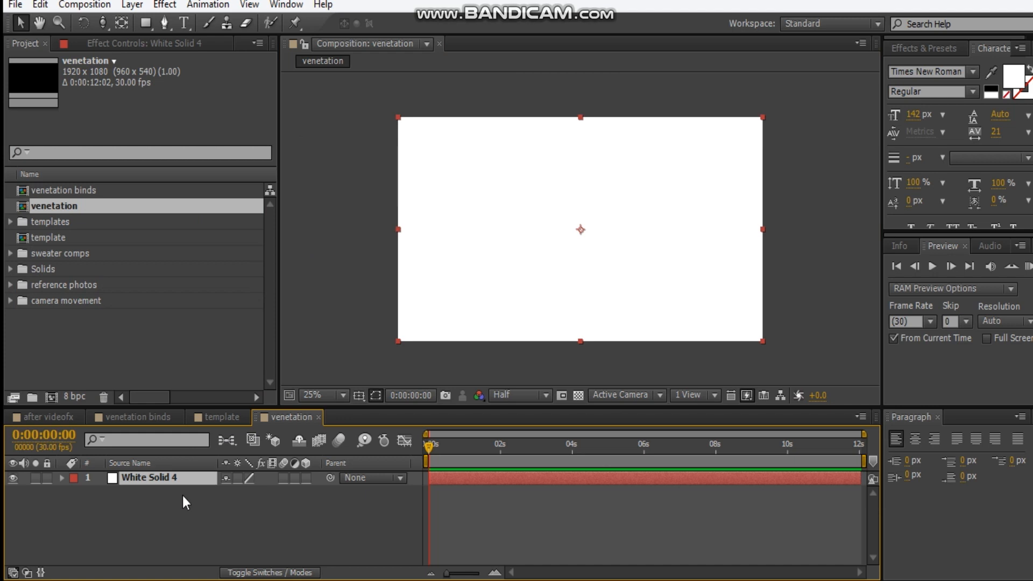
# Add a composition-sized black solid above the white solid
pyautogui.hotkey('ctrl', 'y')
pyautogui.click(431, 362)
pyautogui.moveTo(154, 307); pyautogui.dragTo(84, 320)
pyautogui.click(371, 168)
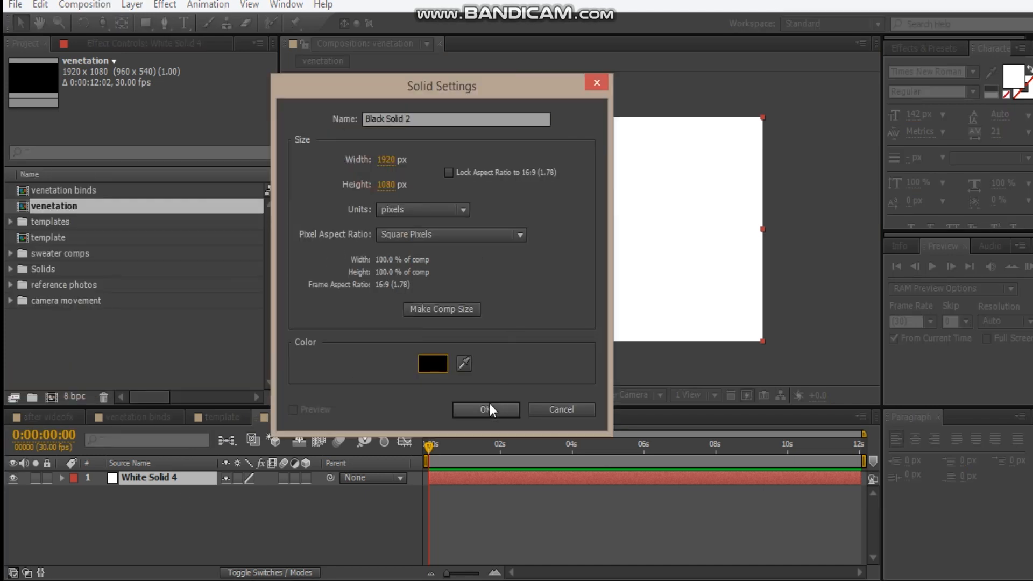
pyautogui.click(485, 409)
# Apply the Venetian Blinds effect to the black solid and set its Transition Completion to 50%
pyautogui.click(167, 45)
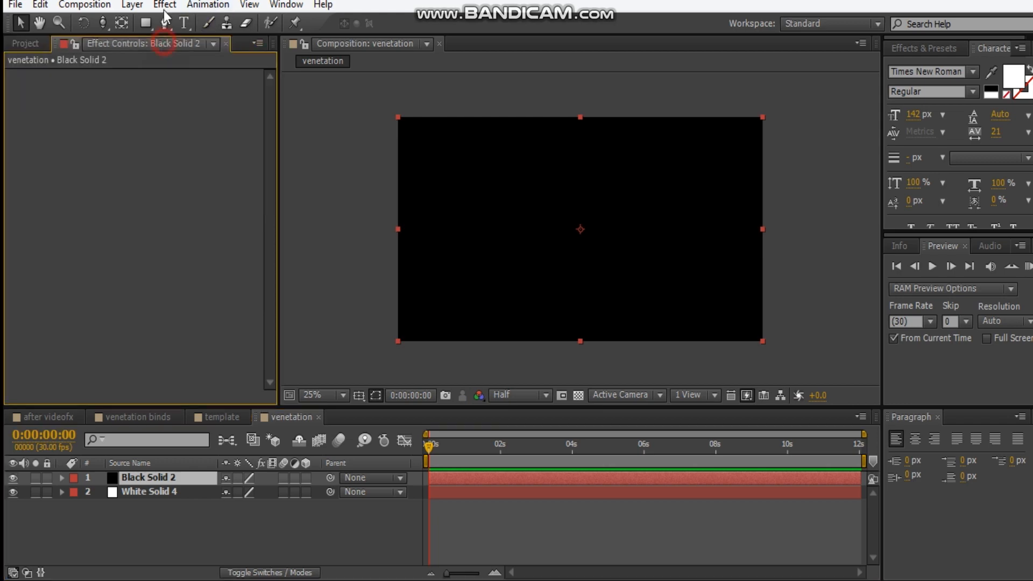
pyautogui.click(164, 4)
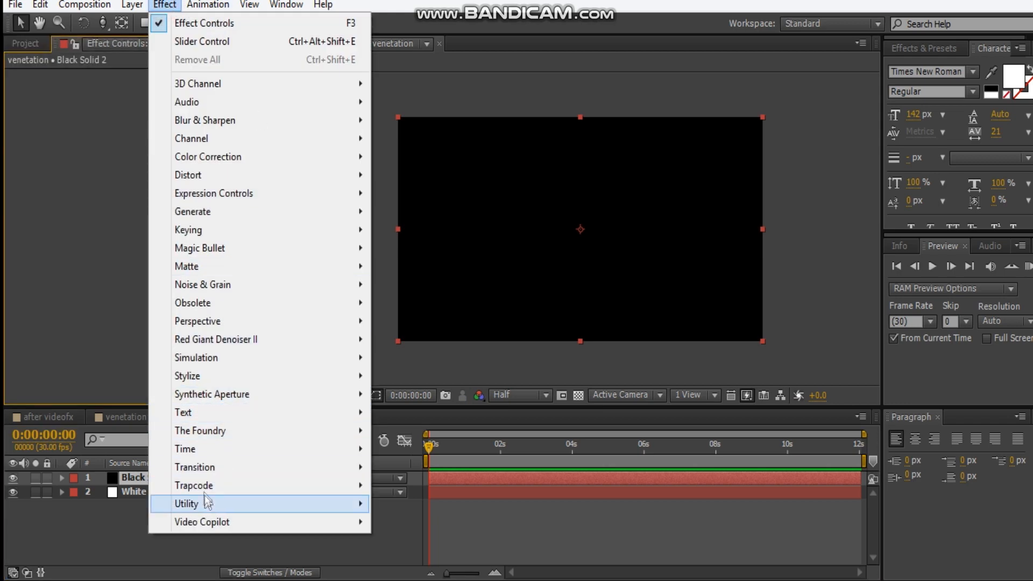
pyautogui.moveTo(207, 467)
pyautogui.click(423, 467)
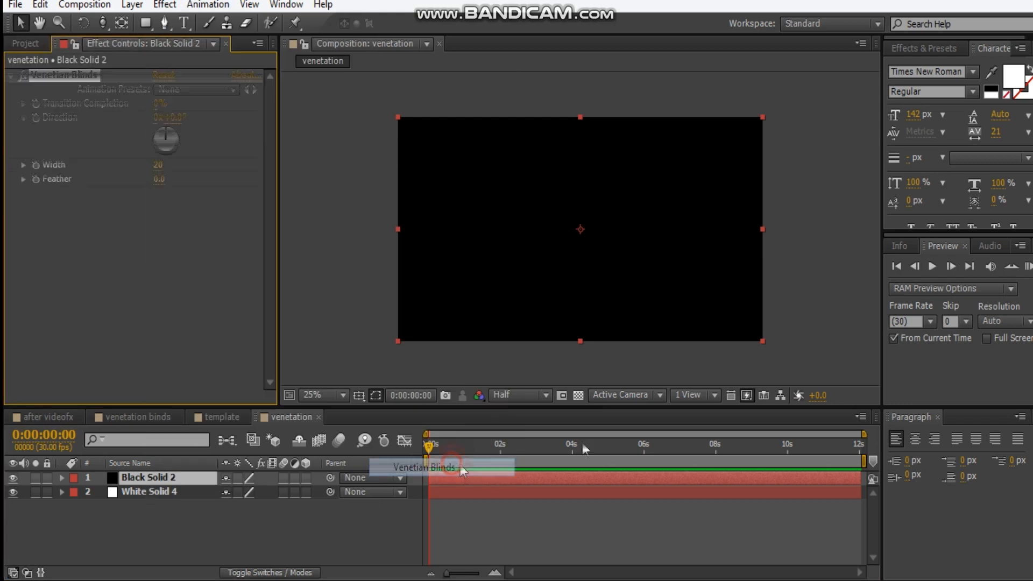
pyautogui.click(157, 103)
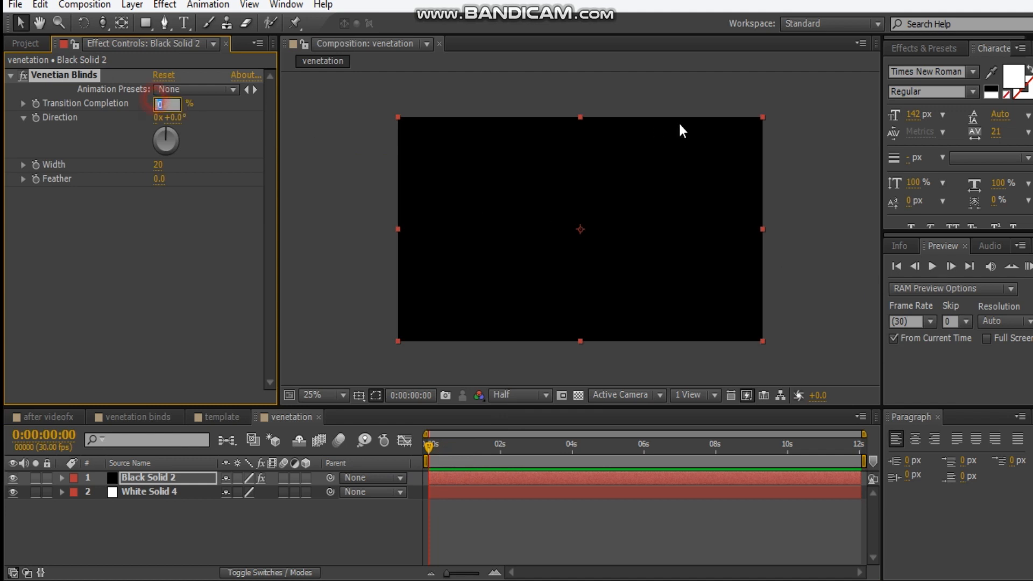
pyautogui.write('50')
pyautogui.press('Return')
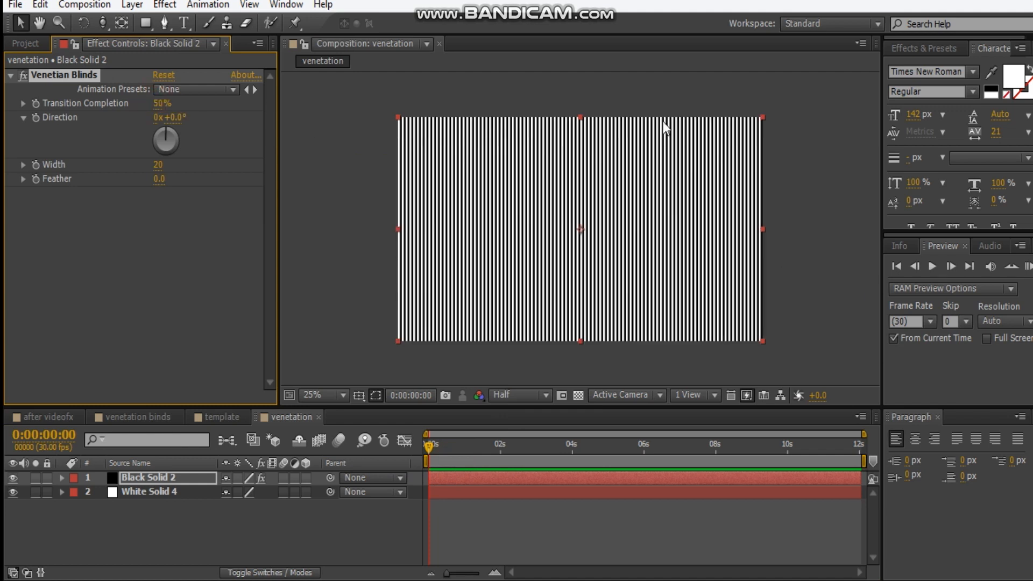
# Set the Venetian Blinds width to 16 and its feather to 5
pyautogui.press('.')
pyautogui.click(157, 164)
pyautogui.write('16')
pyautogui.press('Return')
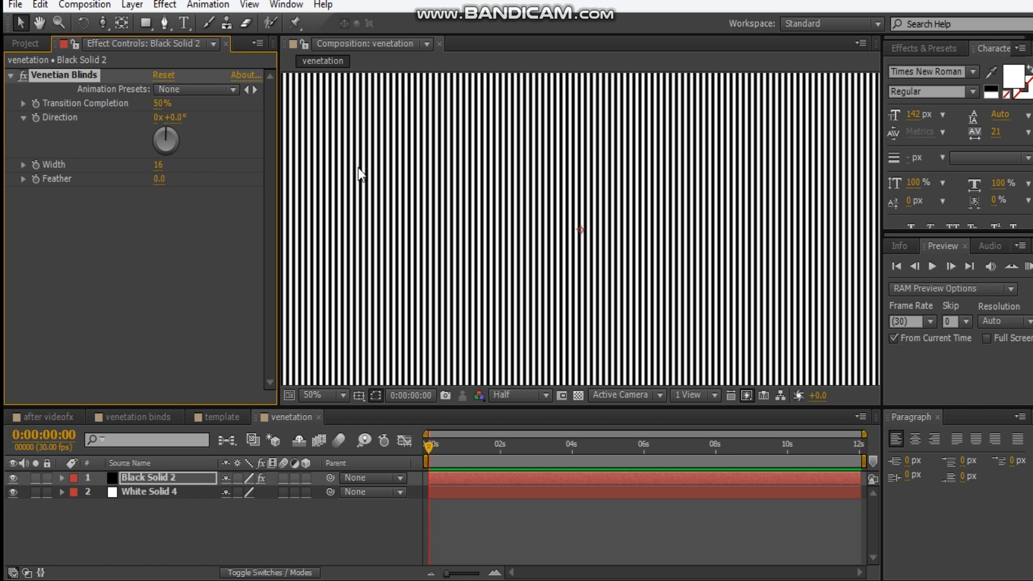
pyautogui.click(159, 179)
pyautogui.write('5')
pyautogui.press('Return')
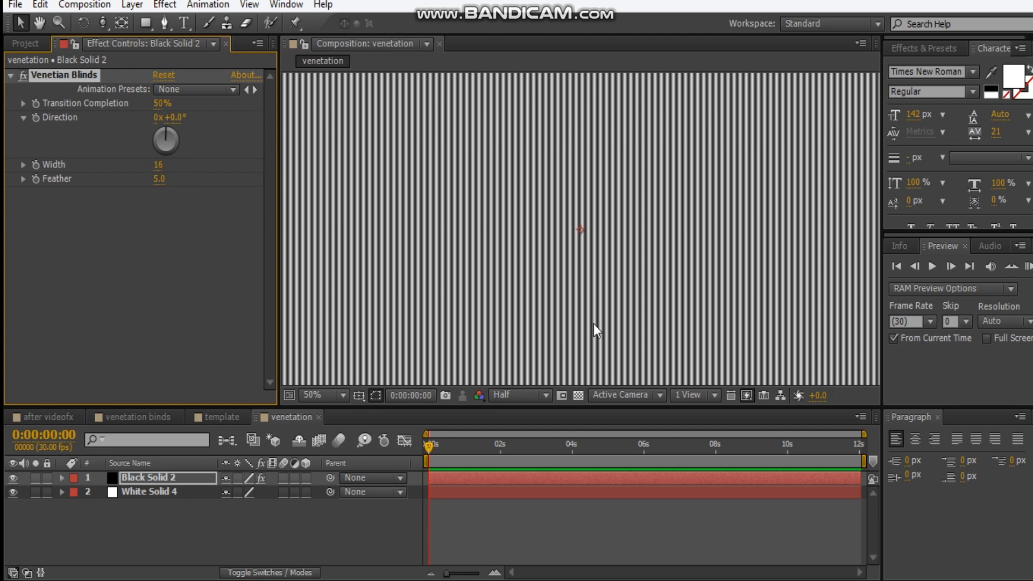
# Add an adjustment layer above the two solids and name it blur
pyautogui.click(131, 511)
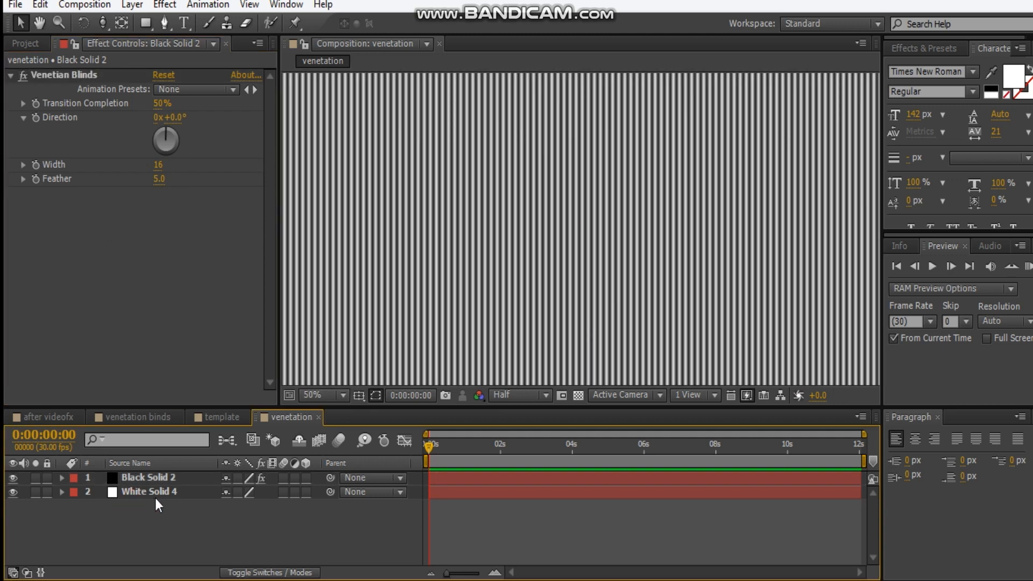
pyautogui.hotkey('ctrl', 'alt', 'y')
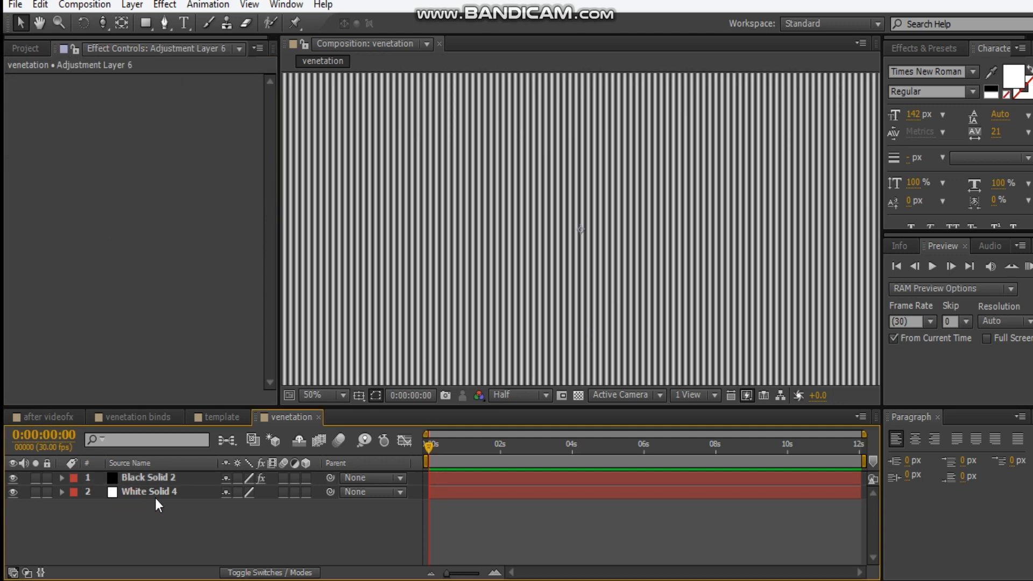
pyautogui.press('Return')
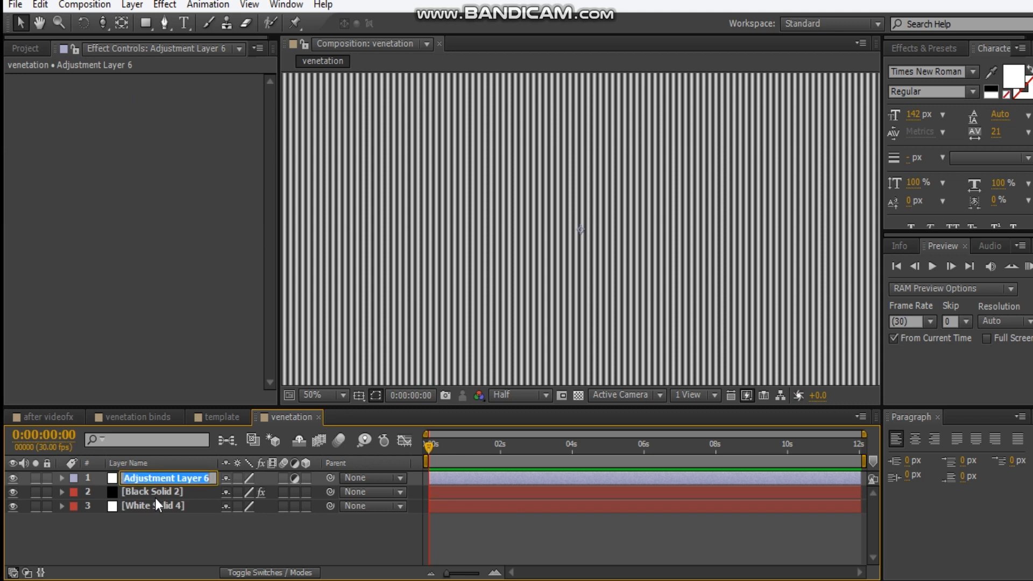
pyautogui.write('blur')
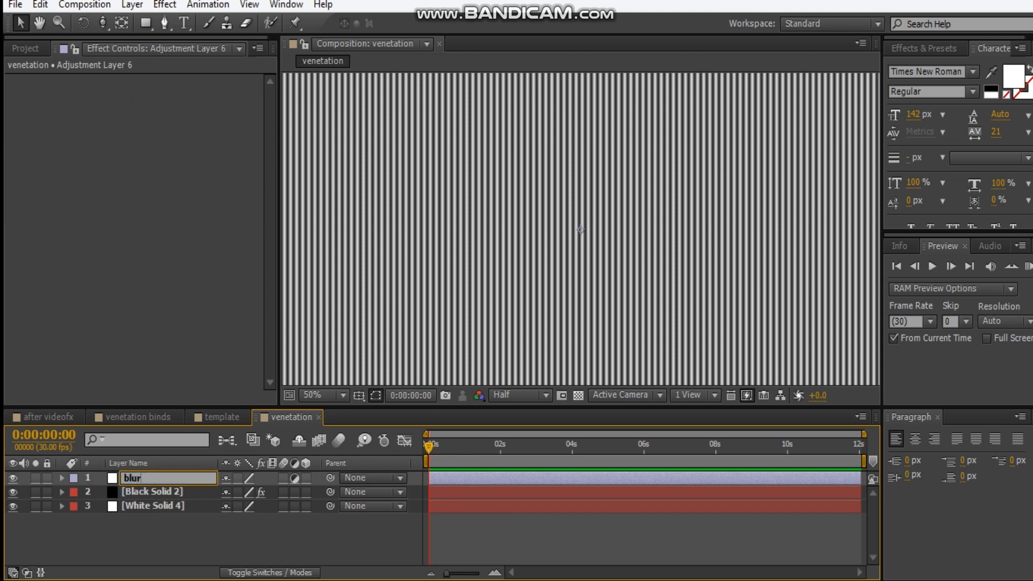
pyautogui.click(150, 554)
# Apply the Box Blur effect to the blur adjustment layer with a blur radius of 5
pyautogui.click(135, 478)
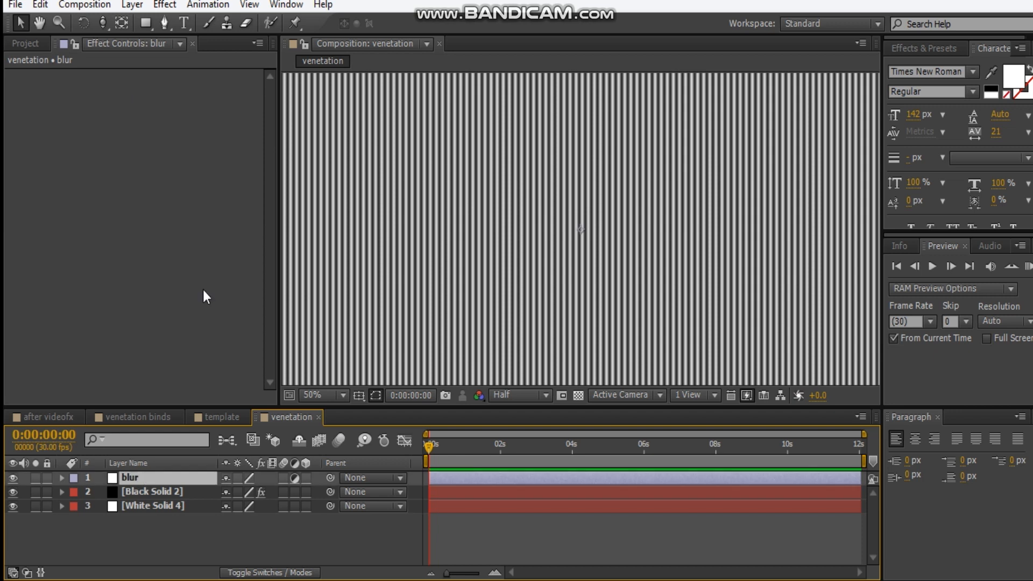
pyautogui.rightClick(107, 203)
pyautogui.moveTo(120, 168)
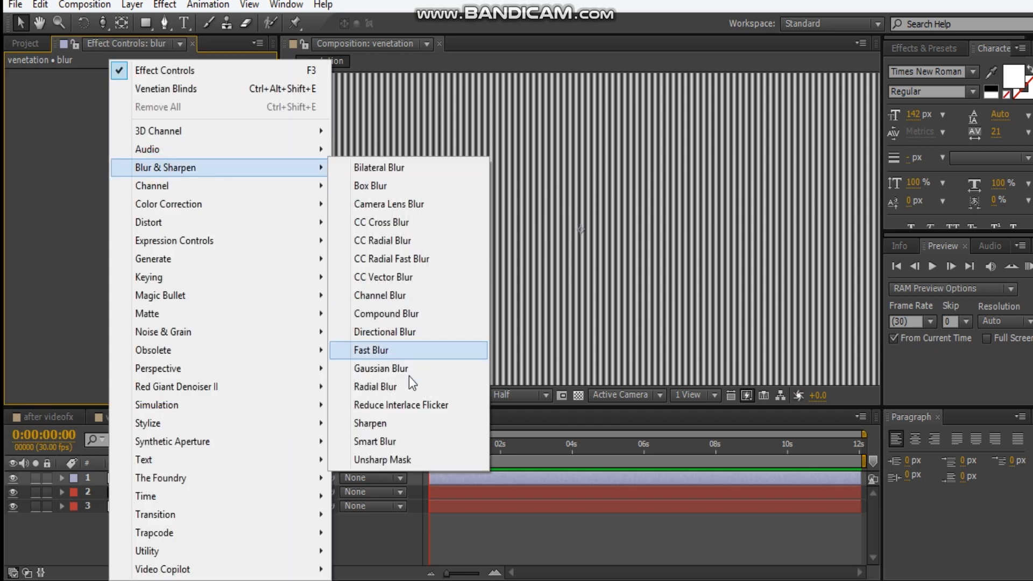
pyautogui.click(395, 186)
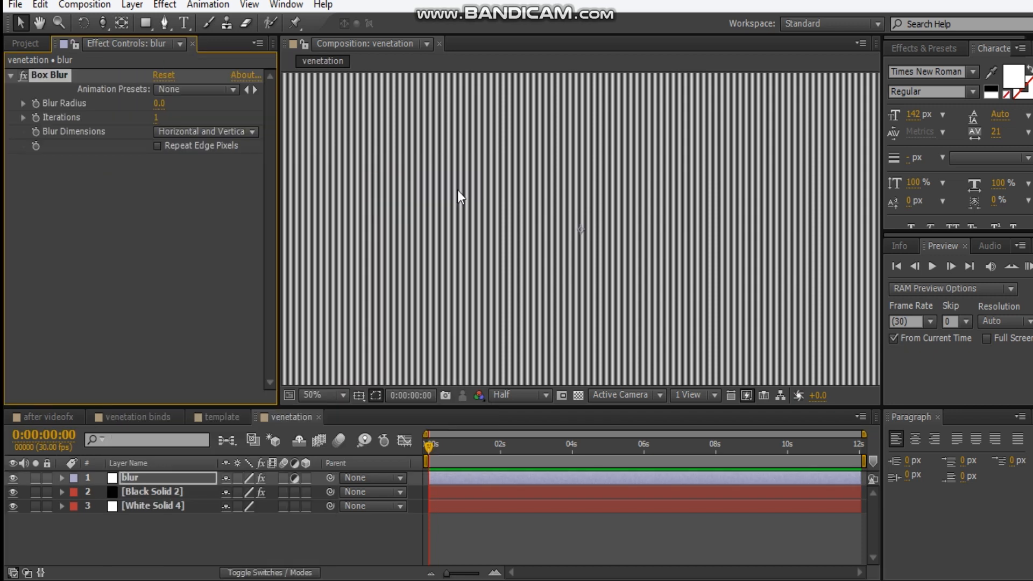
pyautogui.click(159, 103)
pyautogui.write('5')
pyautogui.press('Return')
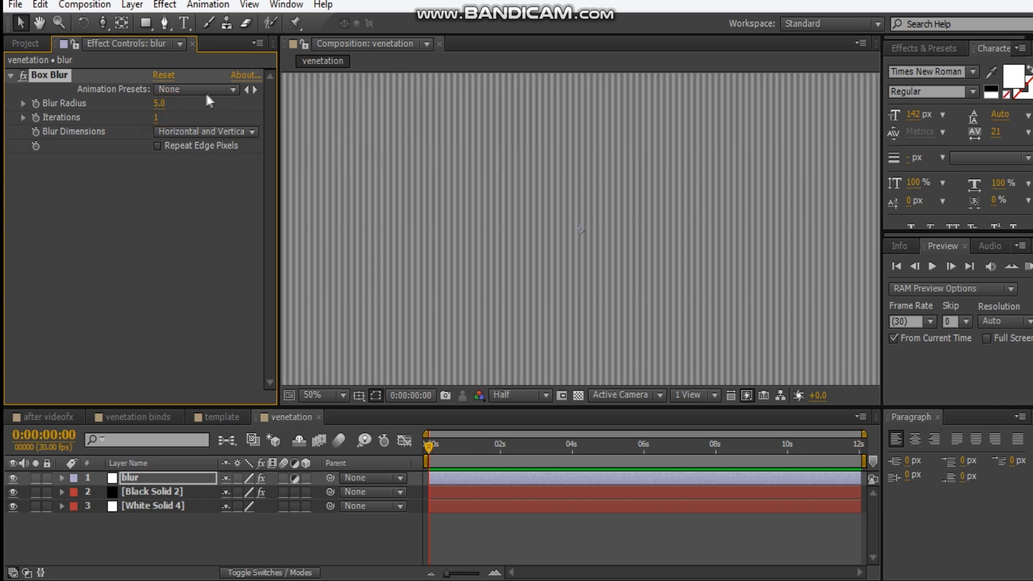
# Reduce the Box Blur radius to 3
pyautogui.click(162, 104)
pyautogui.write('3')
pyautogui.press('Return')
# Apply the Curves effect to the blur layer and pull the RGB curve slightly below the diagonal with two points to darken the stripes
pyautogui.click(90, 200)
pyautogui.rightClick(91, 201)
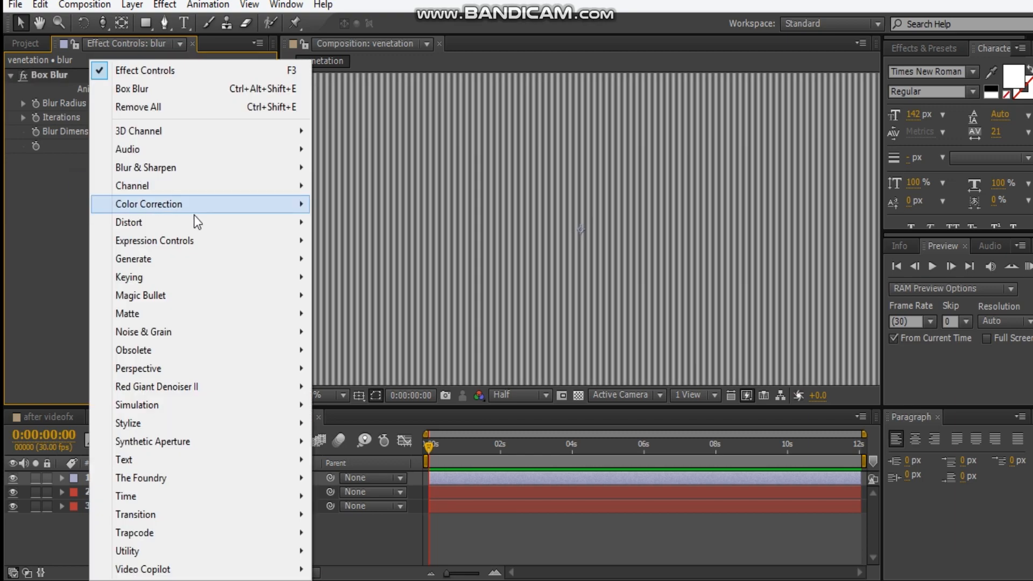
pyautogui.moveTo(191, 205)
pyautogui.click(349, 347)
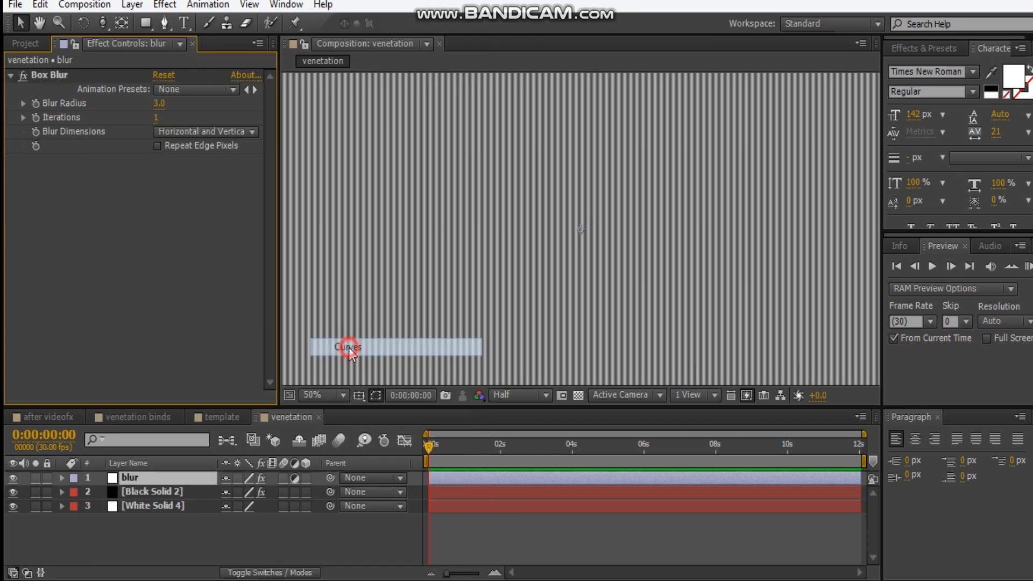
pyautogui.moveTo(109, 292); pyautogui.dragTo(93, 309)
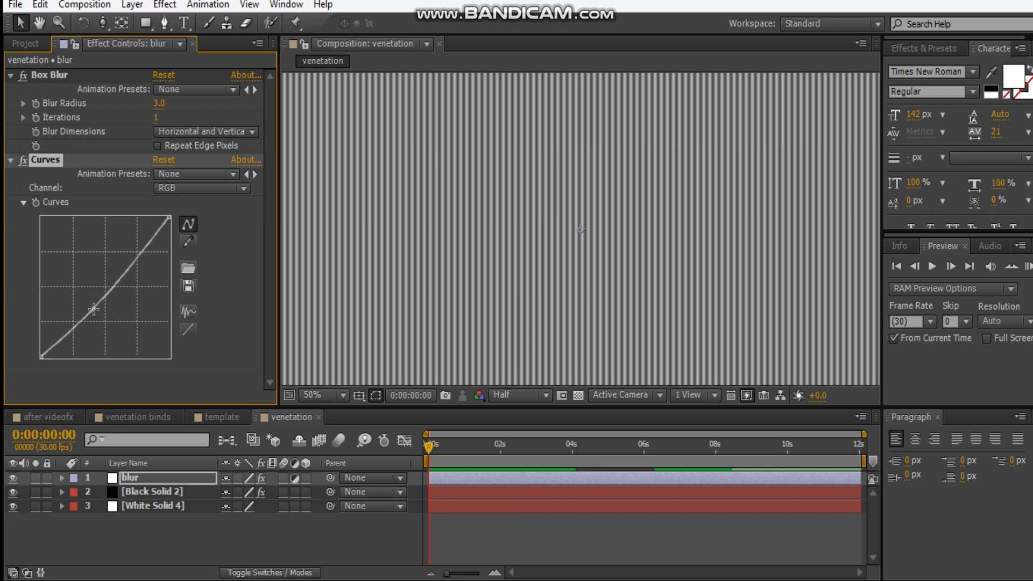
pyautogui.moveTo(130, 263); pyautogui.dragTo(135, 262)
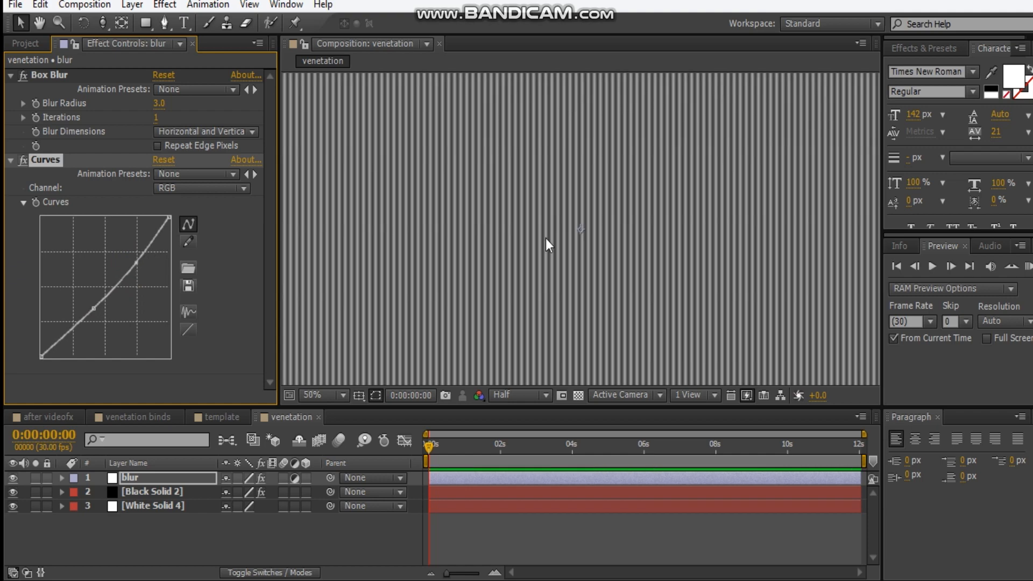
pyautogui.click(502, 244)
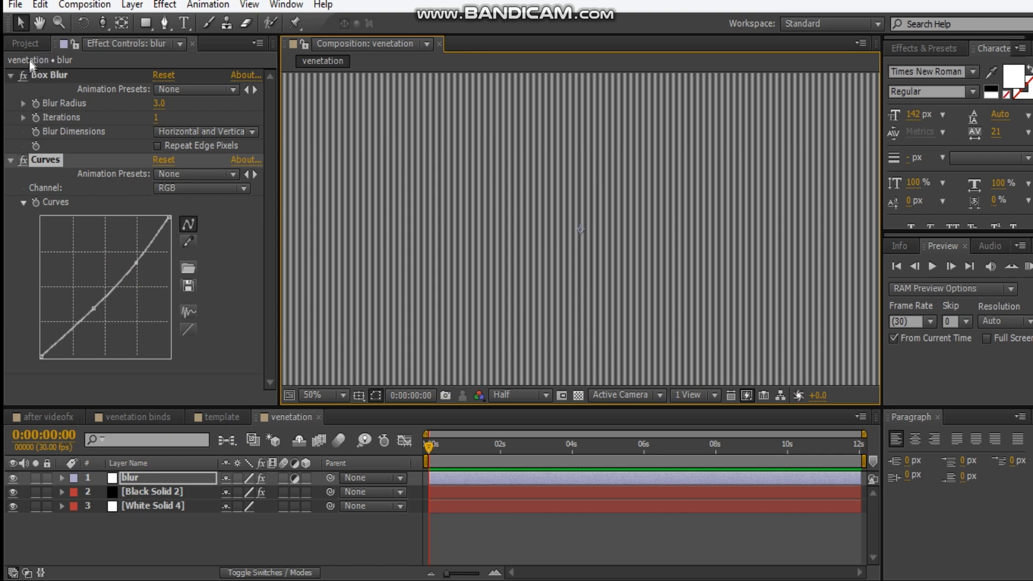
# Create a 1920 x 1080 composition named sweater and place the template composition in it
pyautogui.click(25, 43)
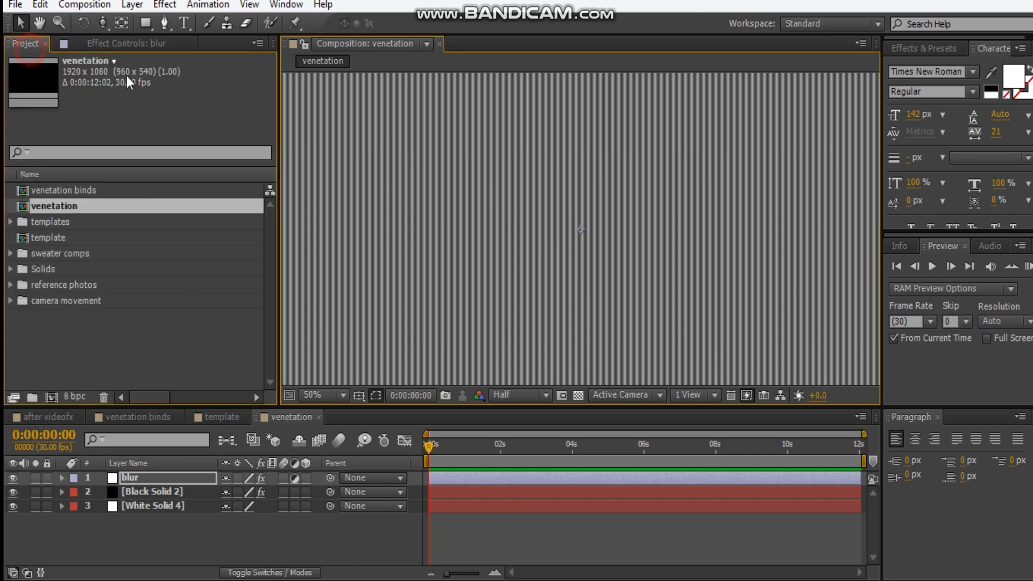
pyautogui.click(52, 398)
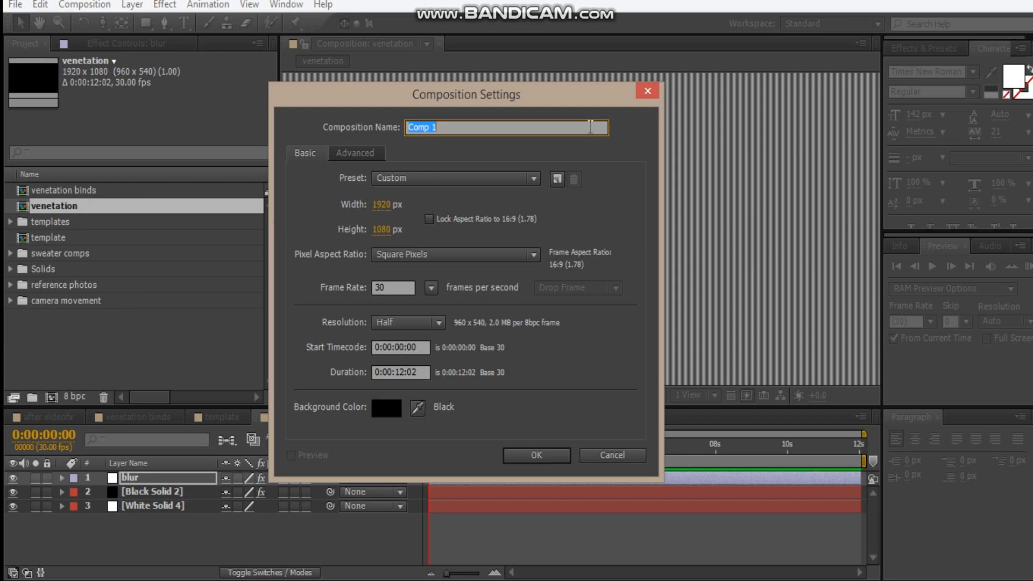
pyautogui.write('sweater')
pyautogui.press('Return')
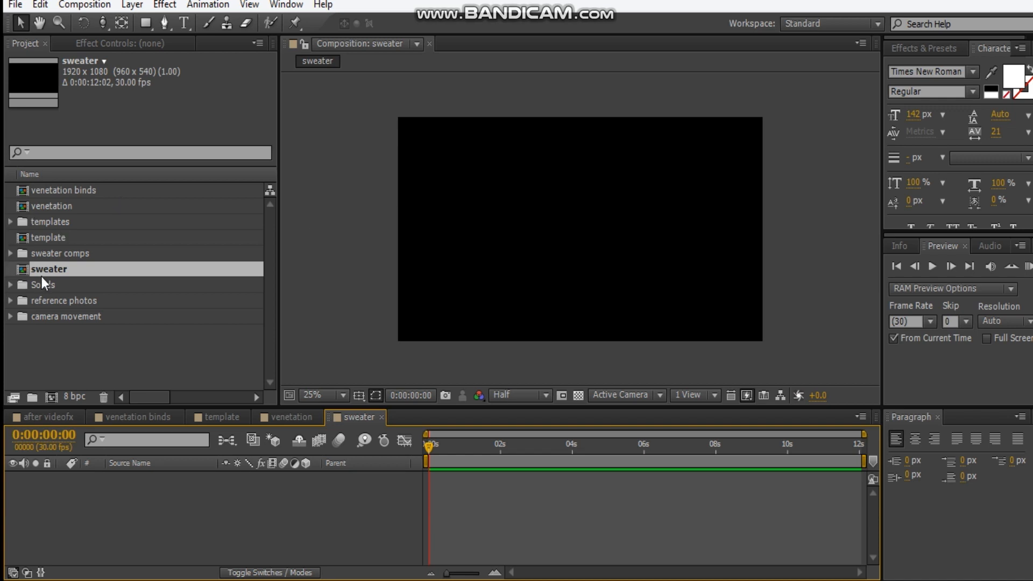
pyautogui.moveTo(66, 237); pyautogui.dragTo(237, 547)
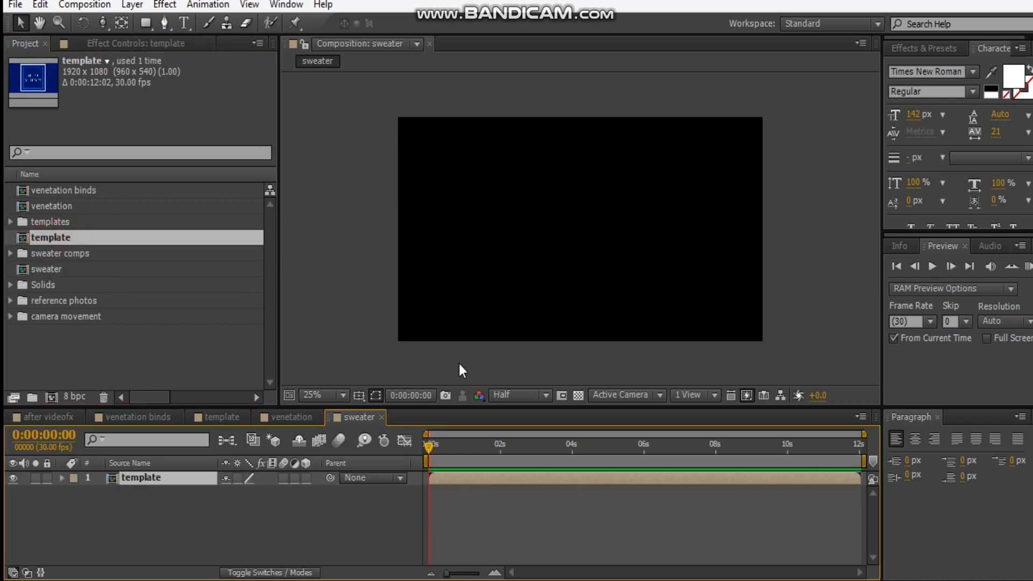
pyautogui.click(801, 245)
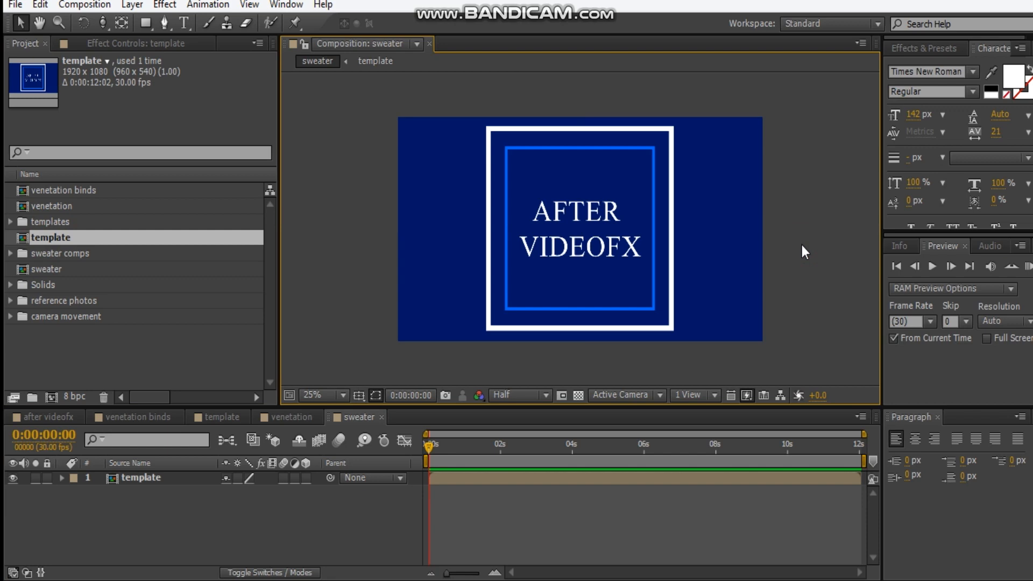
# Add a black 1920 x 1080 solid above the template layer and apply the Fractal Noise effect to it
pyautogui.click(254, 542)
pyautogui.hotkey('ctrl', 'y')
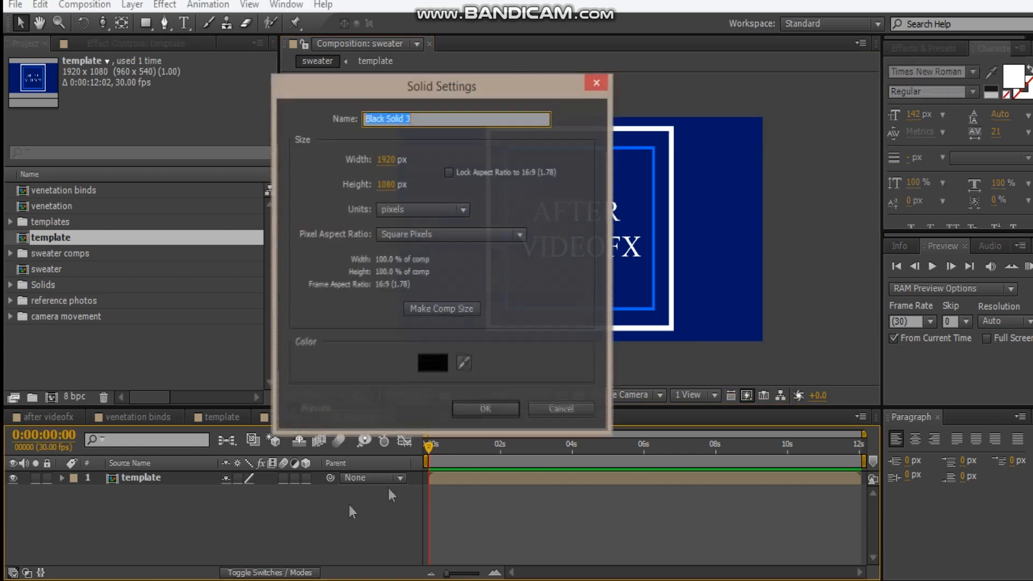
pyautogui.click(485, 408)
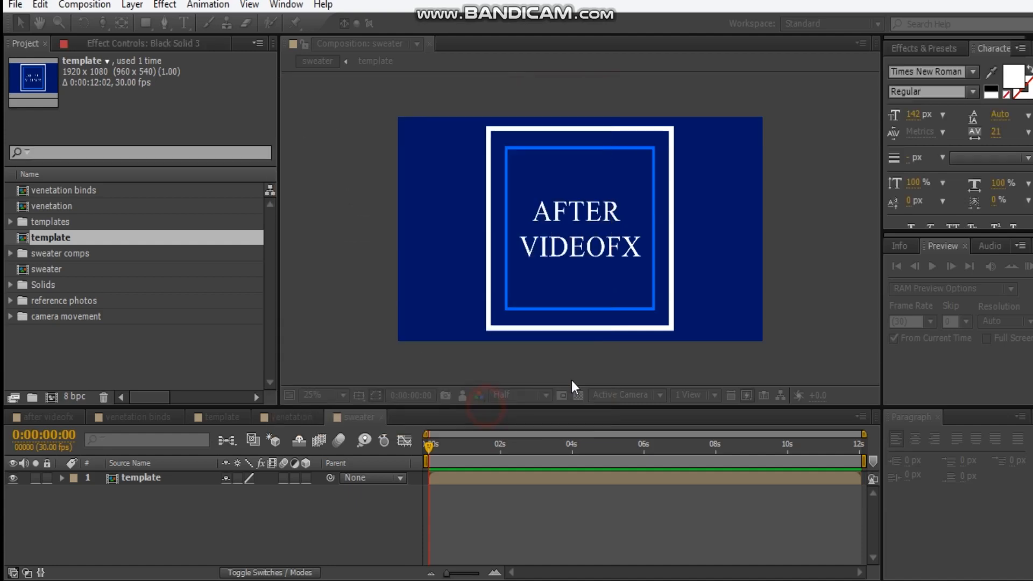
pyautogui.click(171, 43)
pyautogui.rightClick(120, 185)
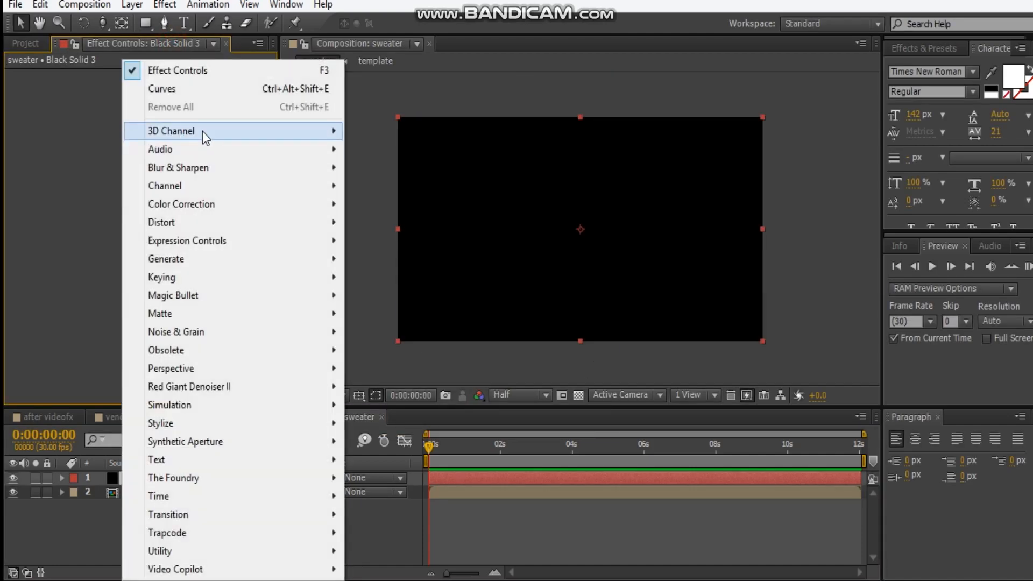
pyautogui.moveTo(178, 331)
pyautogui.click(406, 369)
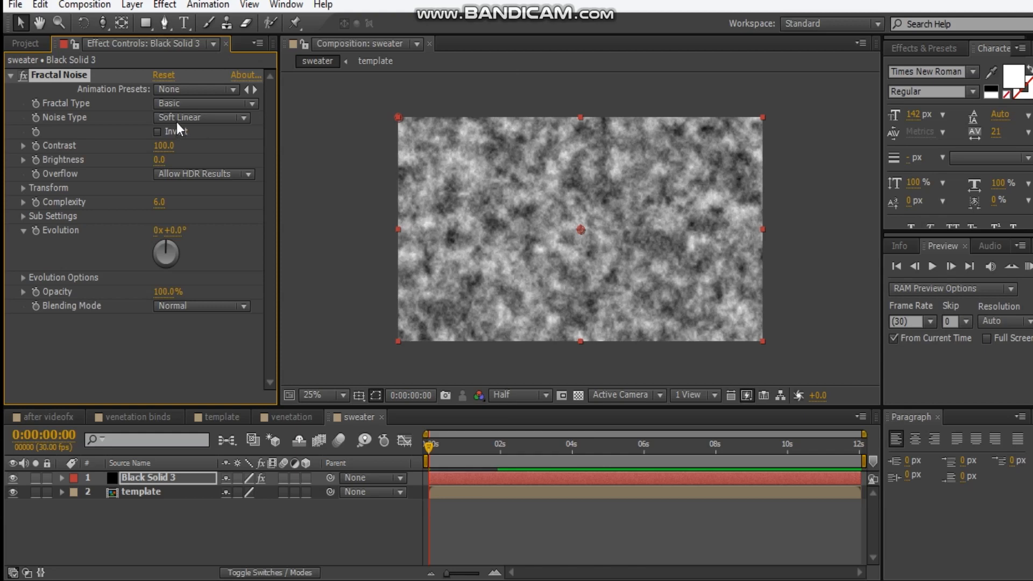
# Set the Fractal Noise fractal type to Dynamic Progressive and its contrast to 124
pyautogui.click(178, 119)
pyautogui.click(188, 105)
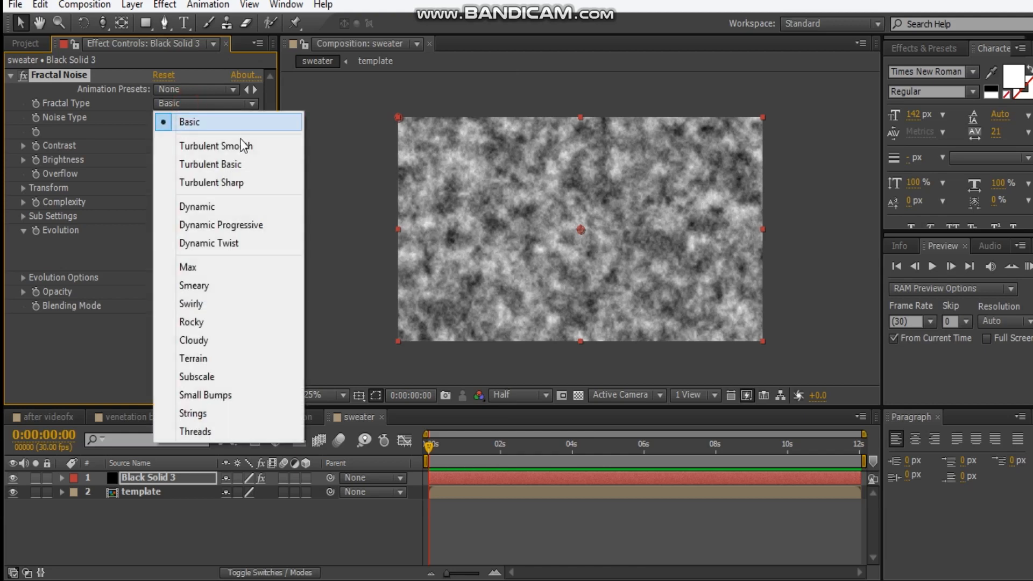
pyautogui.click(244, 223)
pyautogui.click(160, 146)
pyautogui.moveTo(171, 145); pyautogui.dragTo(174, 146)
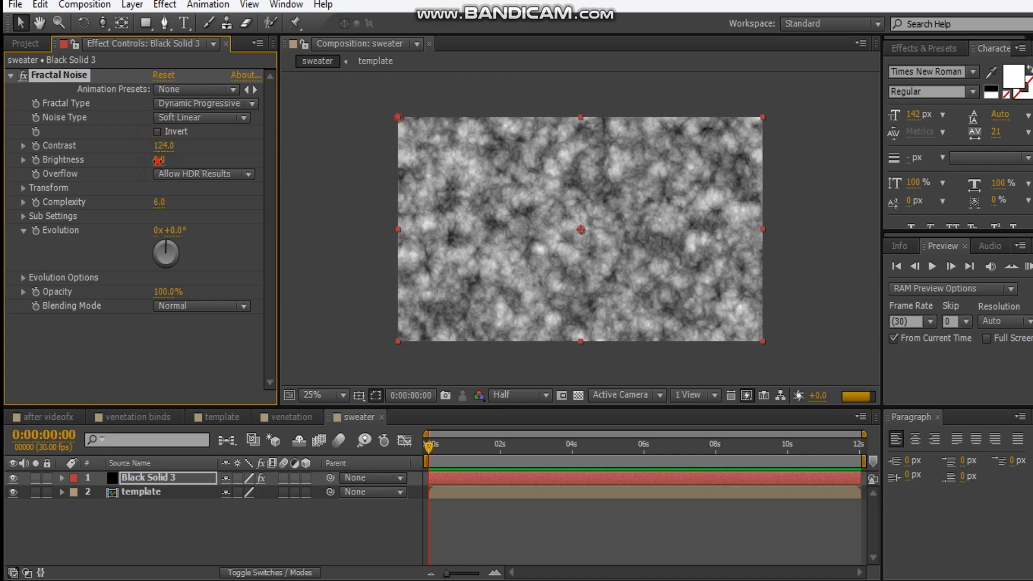
# Set the Fractal Noise brightness to 8 and its complexity to 10
pyautogui.moveTo(168, 160); pyautogui.dragTo(171, 160)
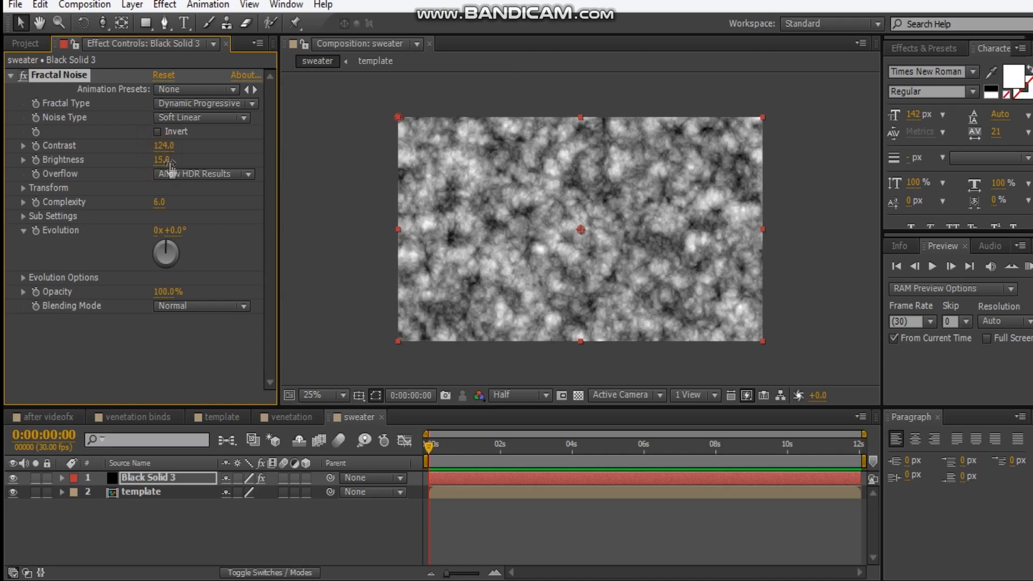
pyautogui.press('.')
pyautogui.press(',')
pyautogui.press('.')
pyautogui.click(161, 159)
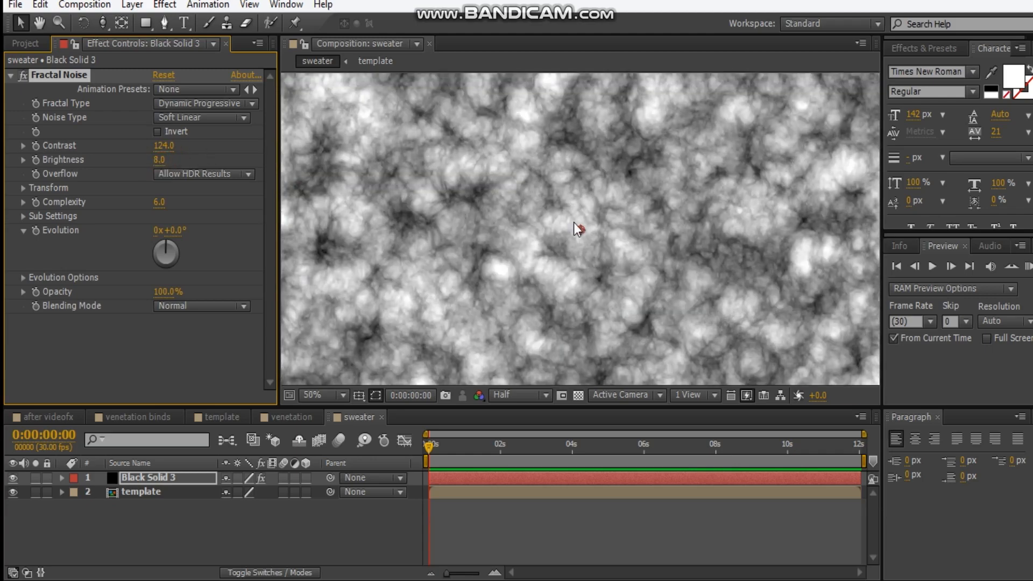
pyautogui.click(159, 203)
pyautogui.write('10')
pyautogui.press('Return')
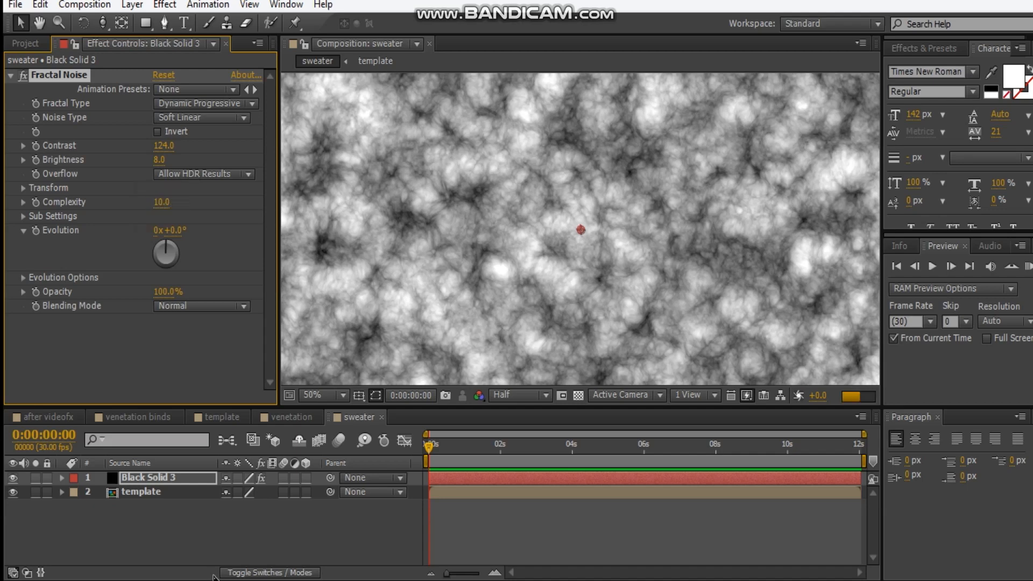
# Set the opacity of the fractal noise solid layer to 25%
pyautogui.click(145, 474)
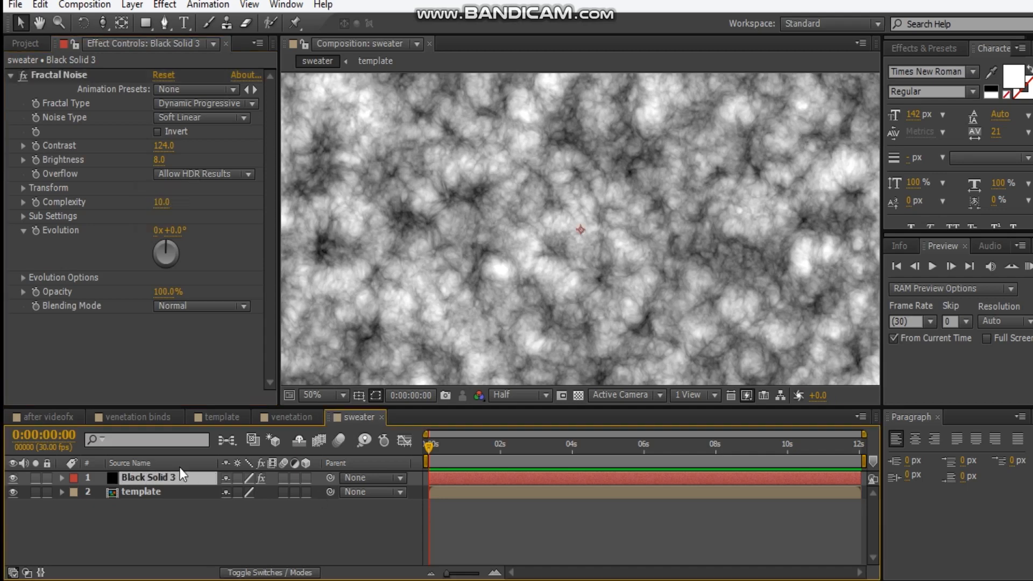
pyautogui.press('t')
pyautogui.click(228, 494)
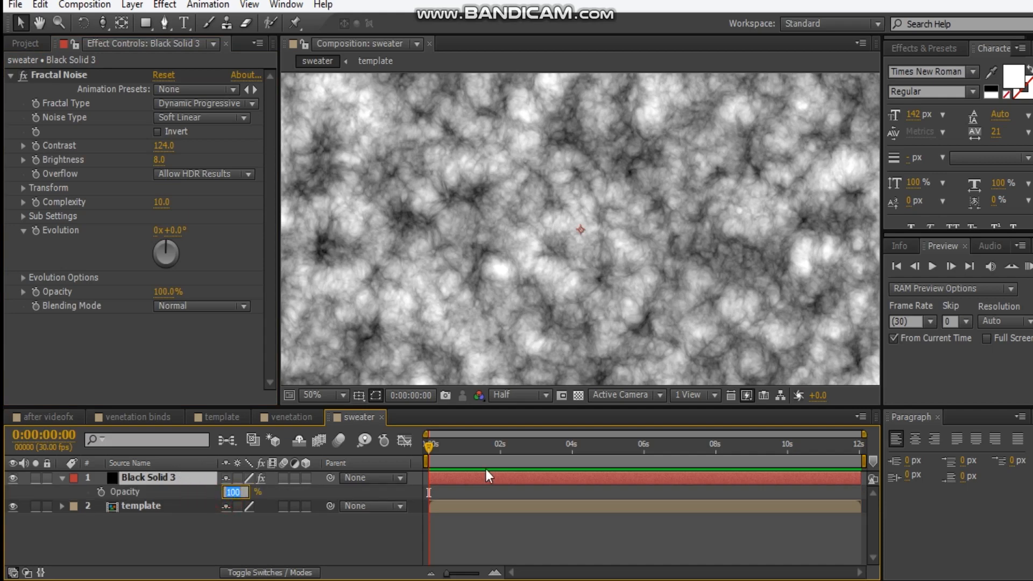
pyautogui.write('25')
pyautogui.press('Return')
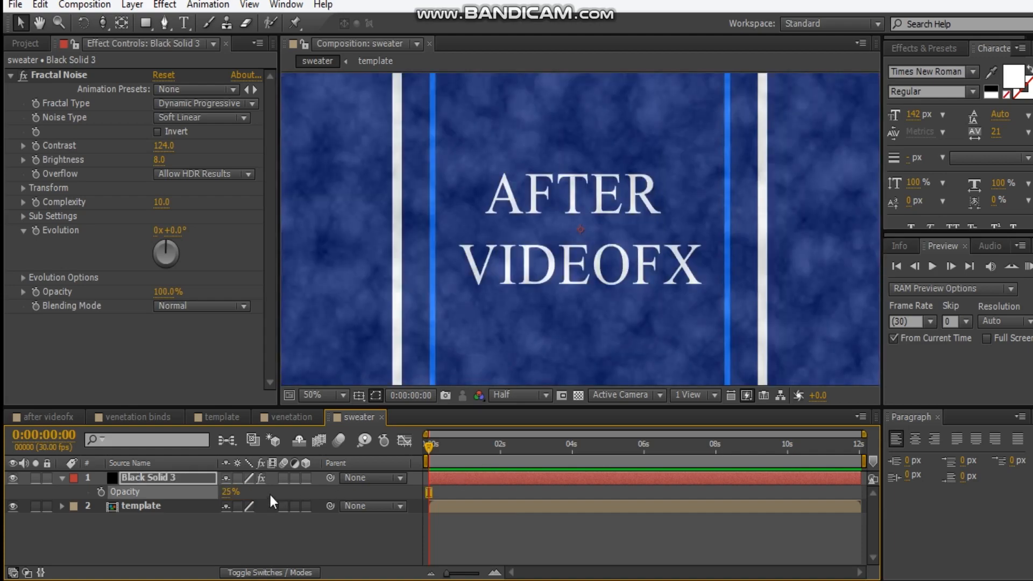
# Set the fractal noise solid's blending mode to Multiply and check the texture across the frames and text
pyautogui.click(161, 478)
pyautogui.click(245, 573)
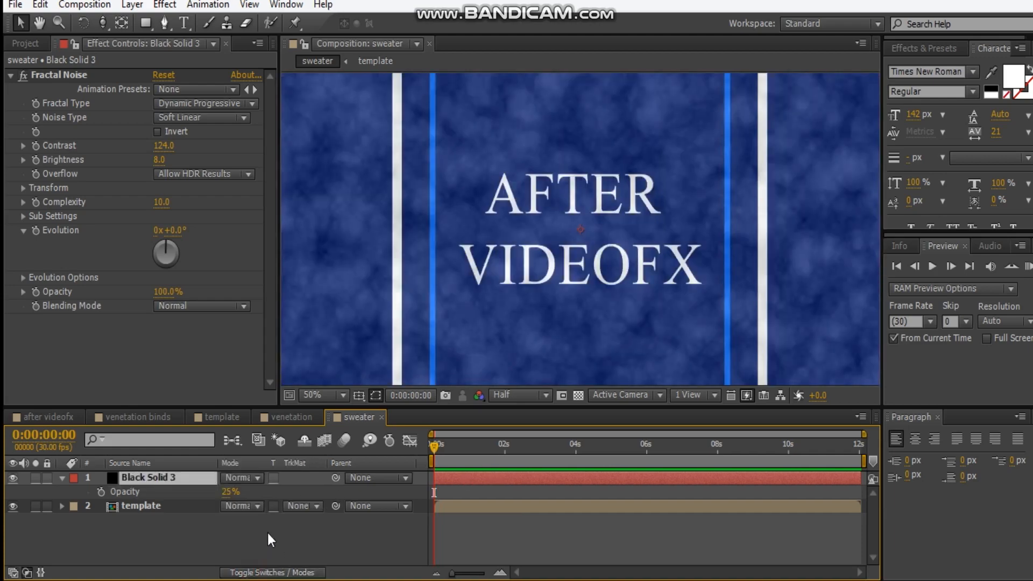
pyautogui.click(246, 478)
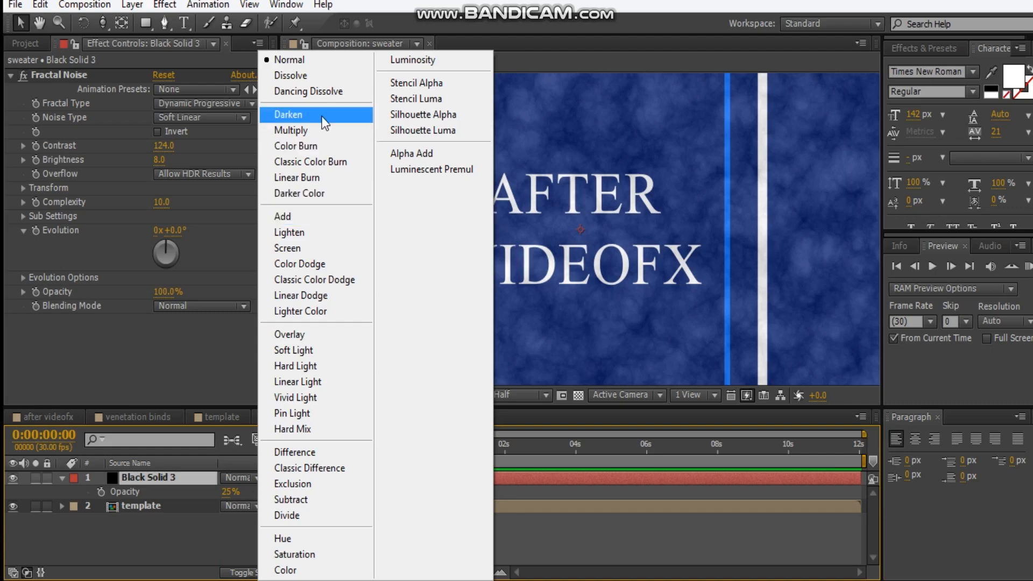
pyautogui.click(317, 130)
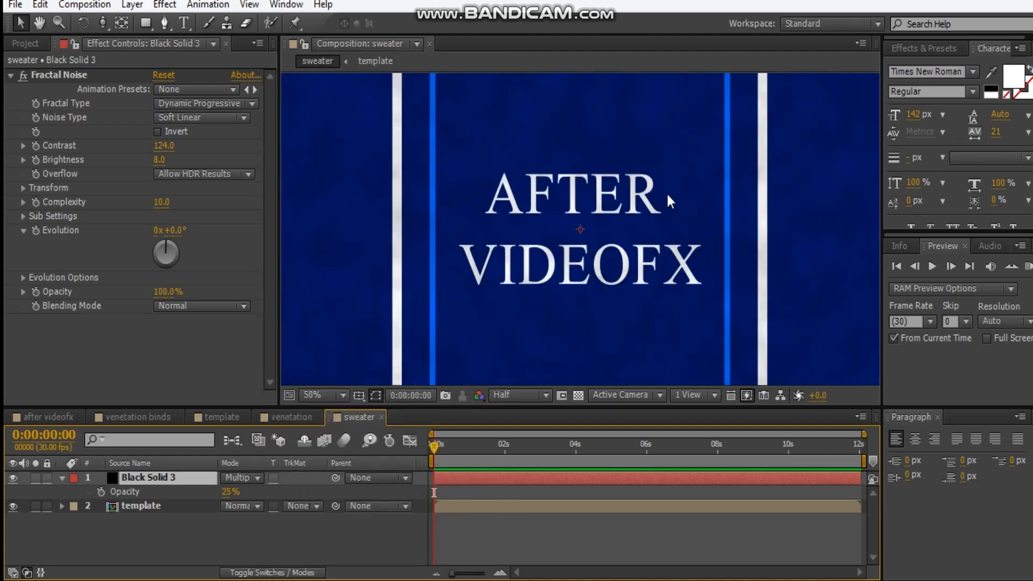
pyautogui.moveTo(442, 175); pyautogui.dragTo(568, 253)
pyautogui.moveTo(657, 240); pyautogui.dragTo(425, 194)
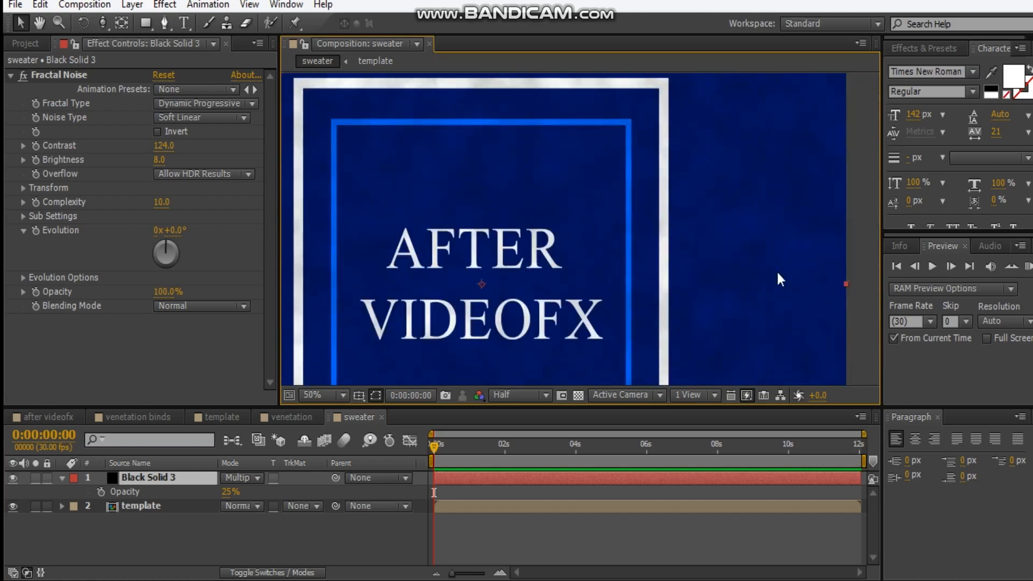
pyautogui.moveTo(533, 276); pyautogui.dragTo(597, 219)
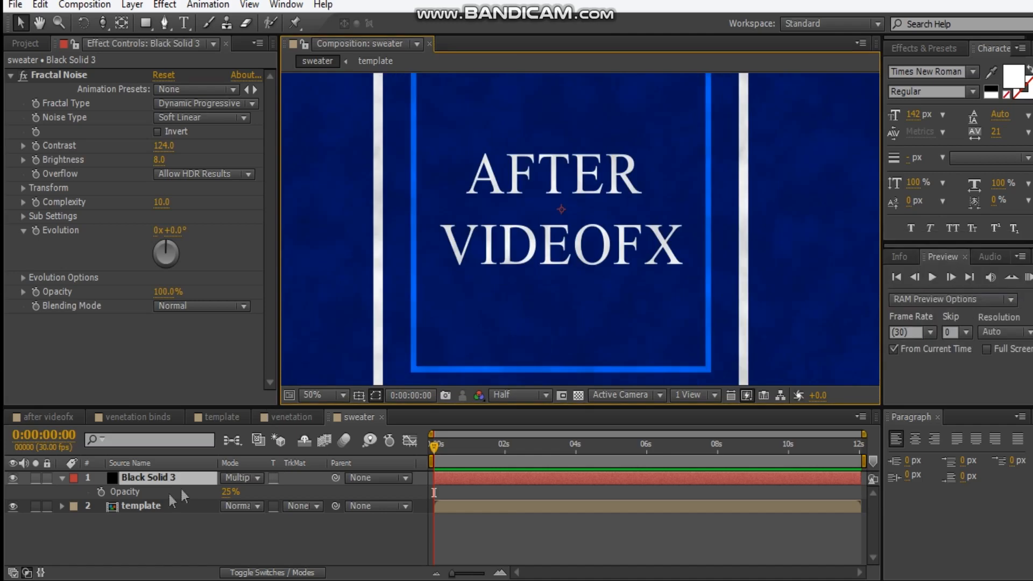
# Rename the fractal noise solid layer as thread base and collapse its properties
pyautogui.click(166, 482)
pyautogui.press('Return')
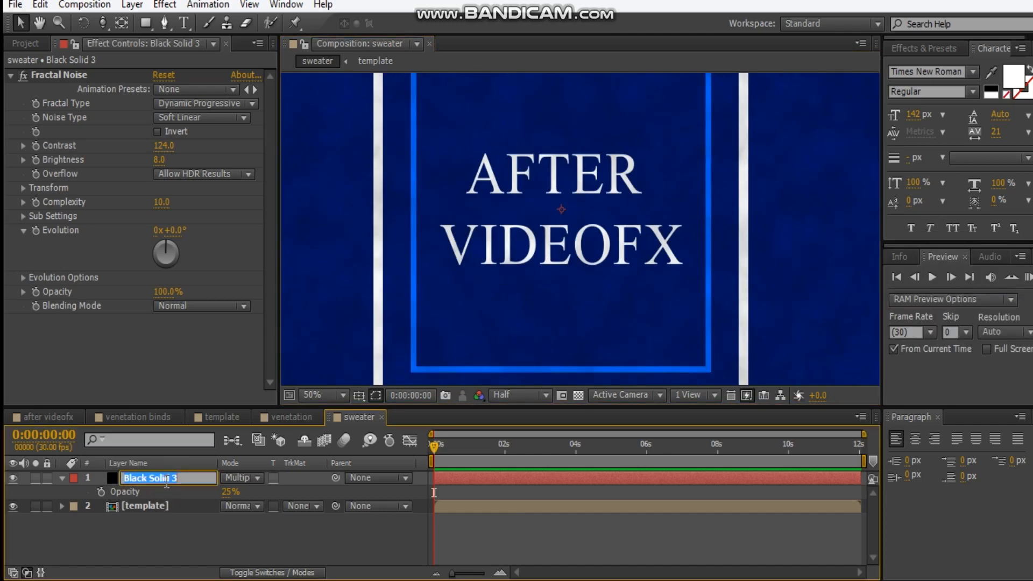
pyautogui.write('threa')
pyautogui.press('Return')
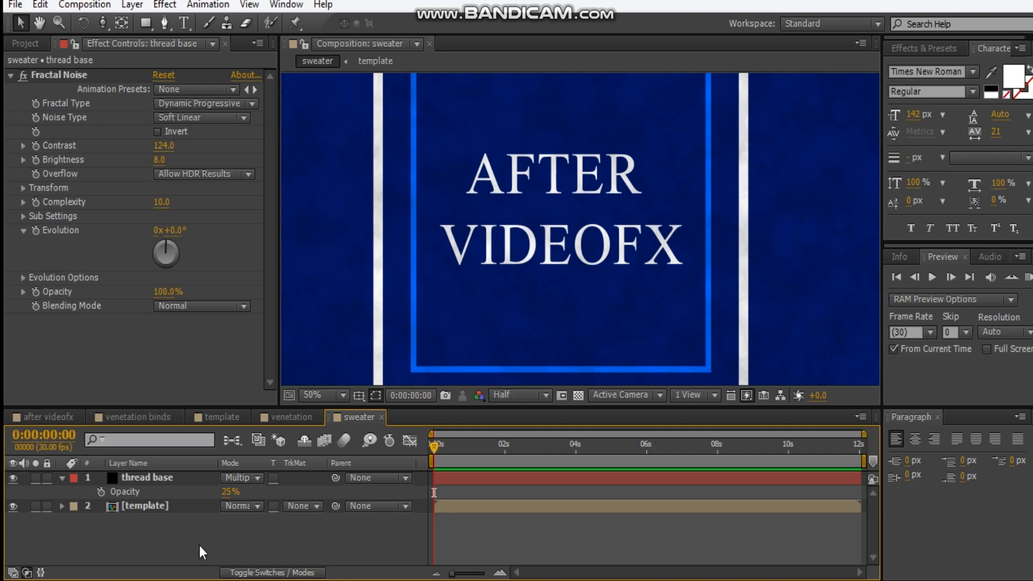
pyautogui.click(62, 478)
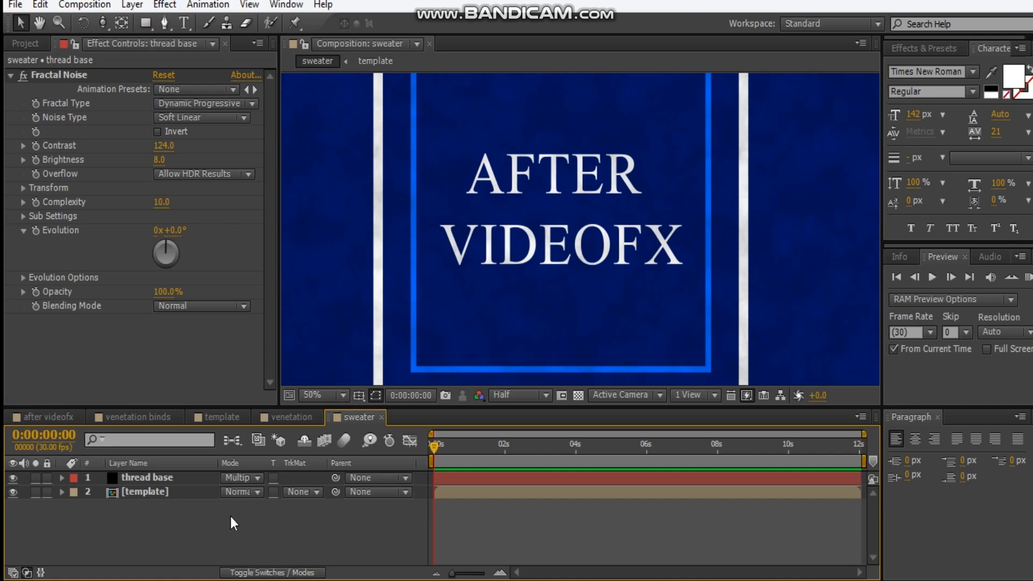
# Add an adjustment layer above thread base and name it thread
pyautogui.hotkey('ctrl', 'alt', 'y')
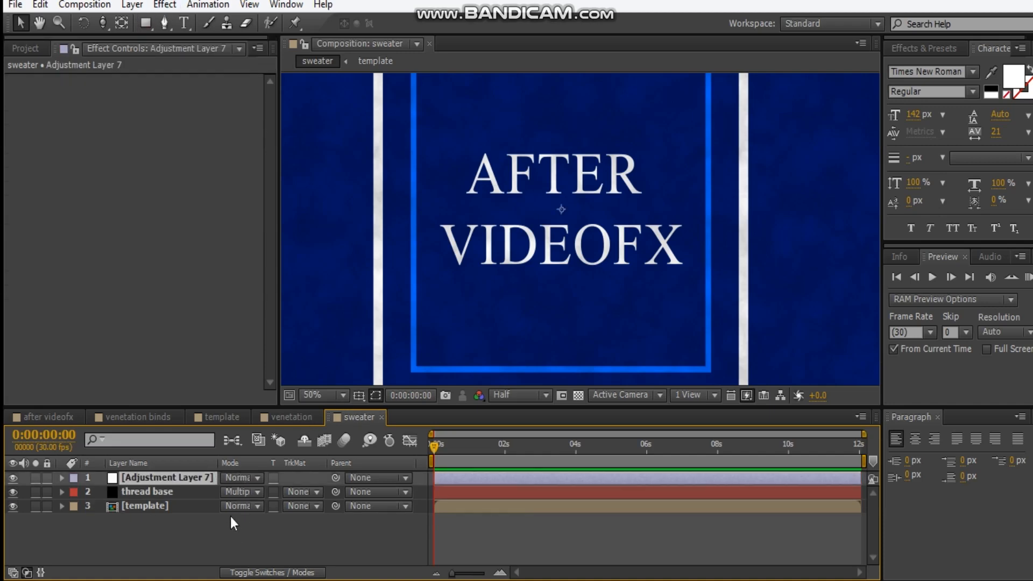
pyautogui.press('Return')
pyautogui.write('threa')
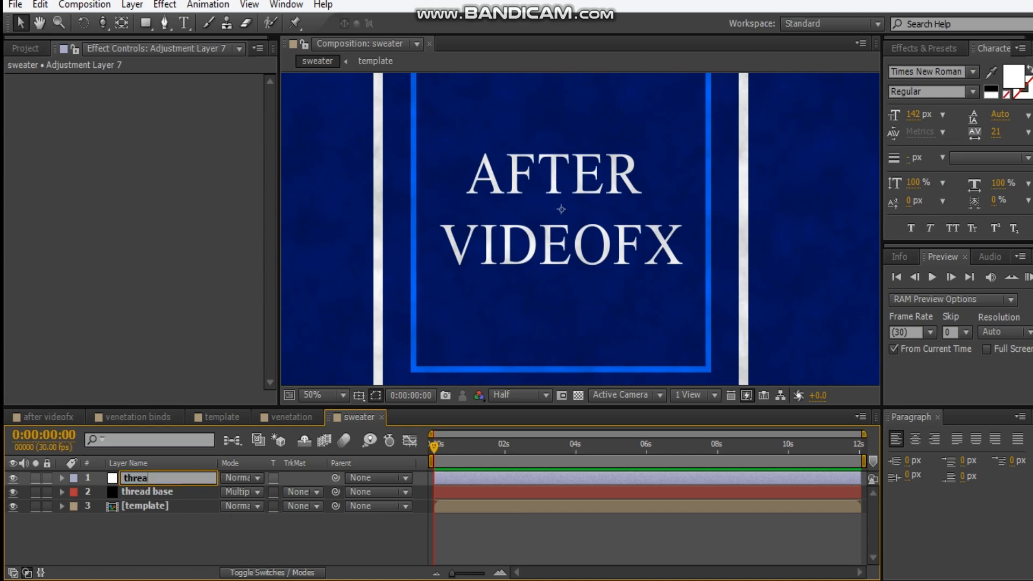
pyautogui.click(181, 538)
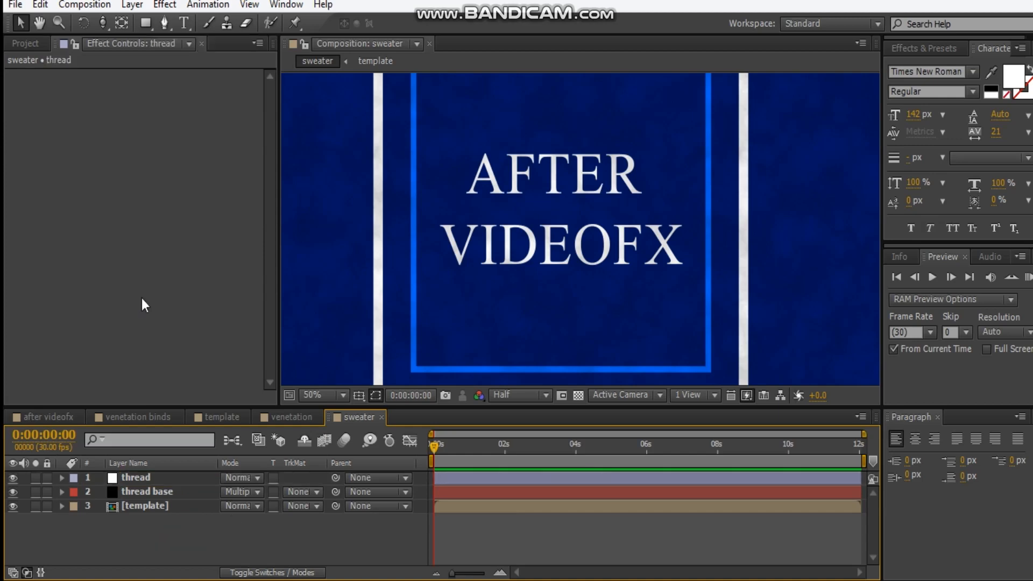
# Apply the Mosaic effect to the thread adjustment layer
pyautogui.rightClick(120, 274)
pyautogui.click(94, 238)
pyautogui.click(150, 479)
pyautogui.rightClick(123, 186)
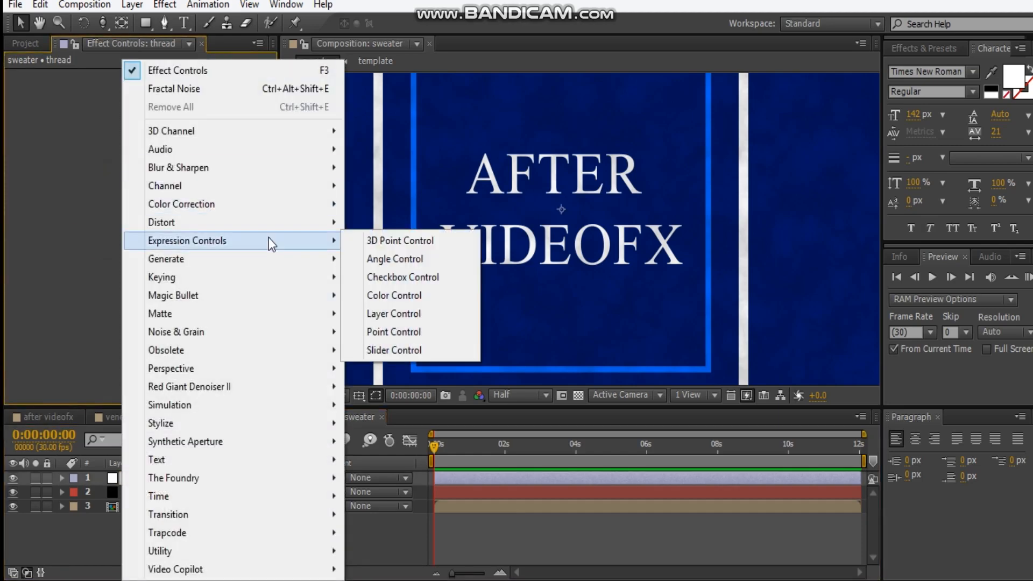
pyautogui.moveTo(201, 423)
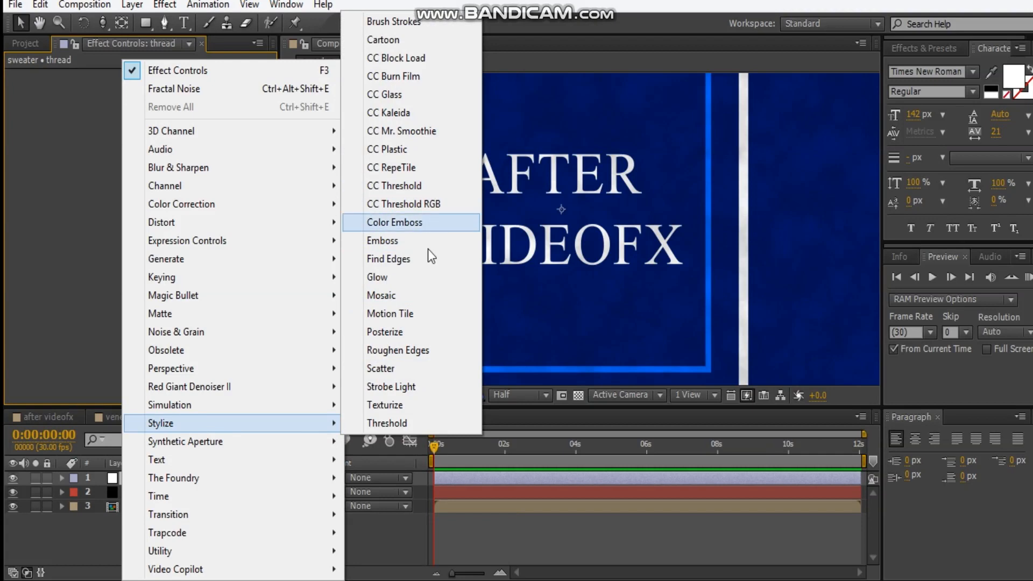
pyautogui.click(415, 297)
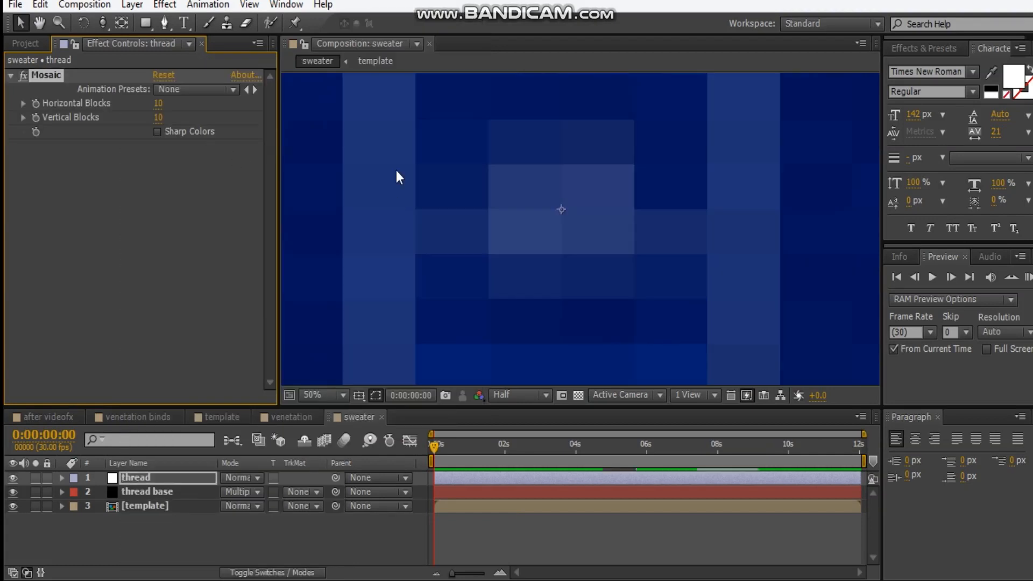
# Set the Mosaic effect to 300 horizontal and 350 vertical blocks and enable Sharp Colors
pyautogui.press(',')
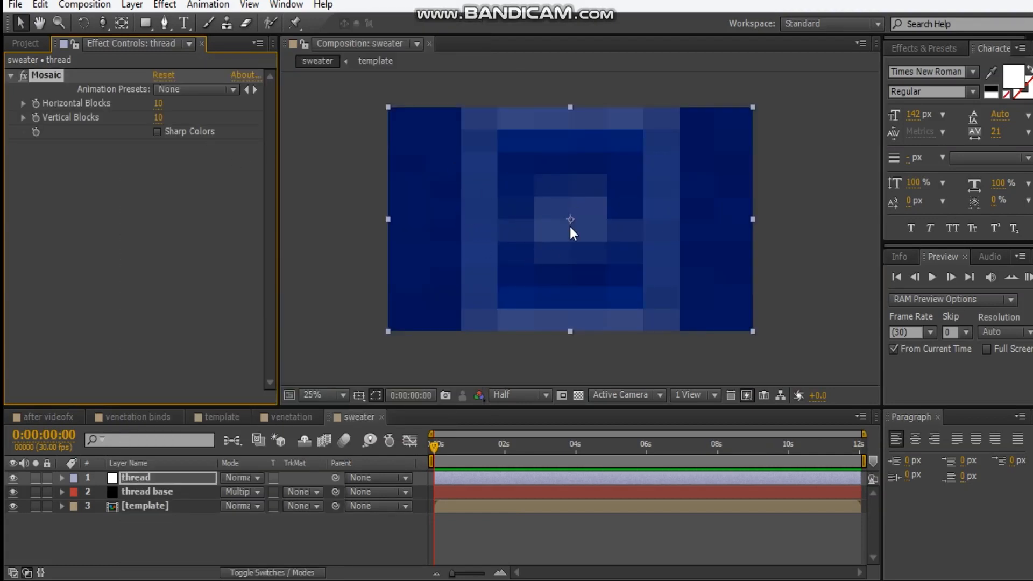
pyautogui.press('.')
pyautogui.click(158, 103)
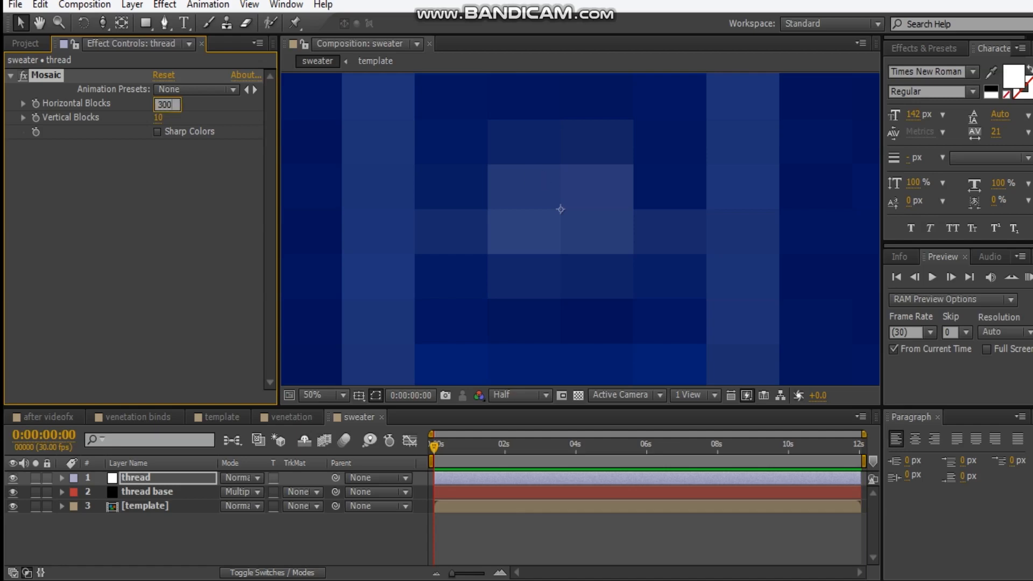
pyautogui.press('Tab')
pyautogui.write('350')
pyautogui.press('Return')
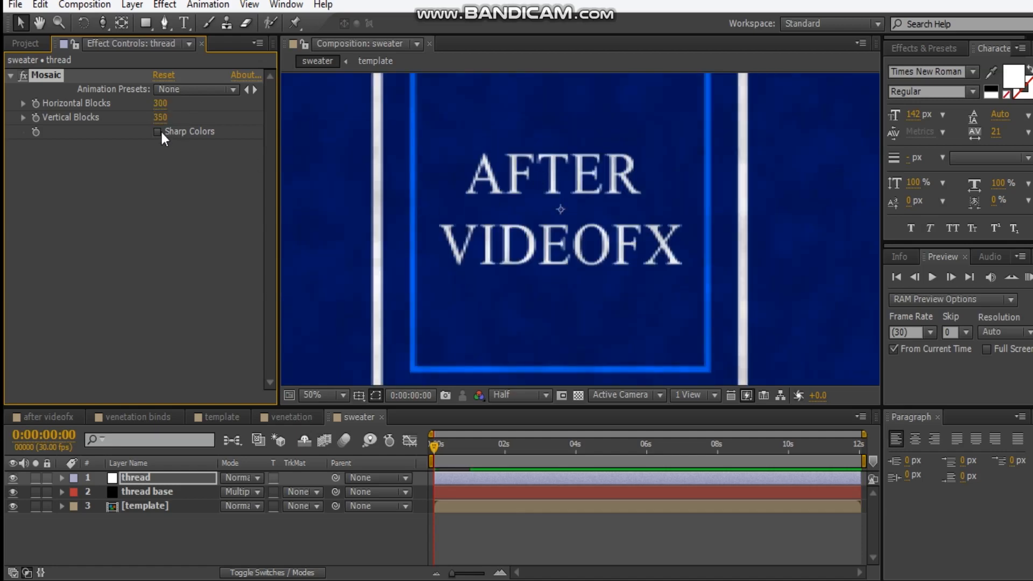
pyautogui.click(158, 132)
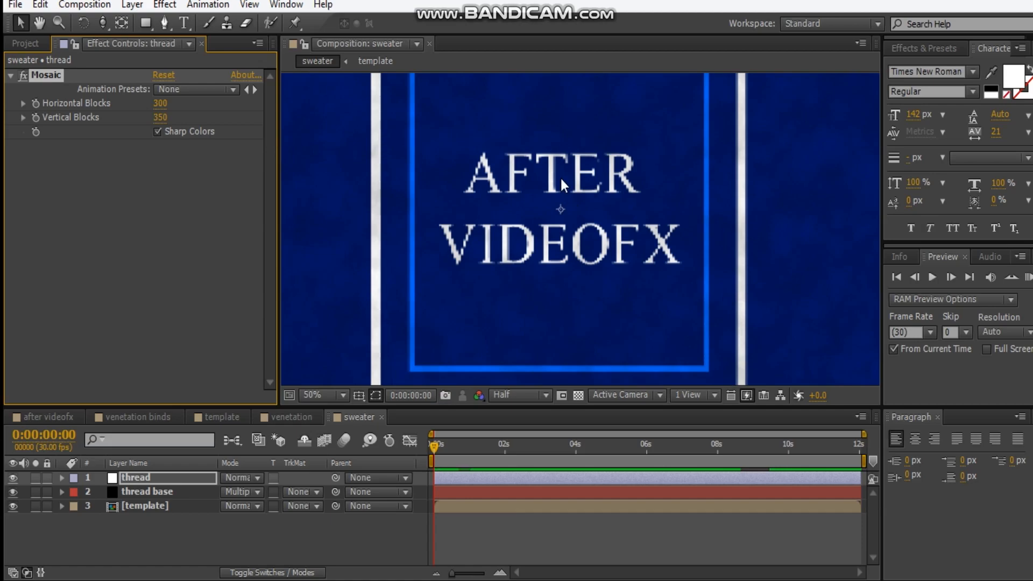
# Apply the CC Threads effect to the thread adjustment layer
pyautogui.scroll(1, 561, 179)
pyautogui.moveTo(447, 175); pyautogui.dragTo(504, 181)
pyautogui.click(923, 48)
pyautogui.rightClick(118, 257)
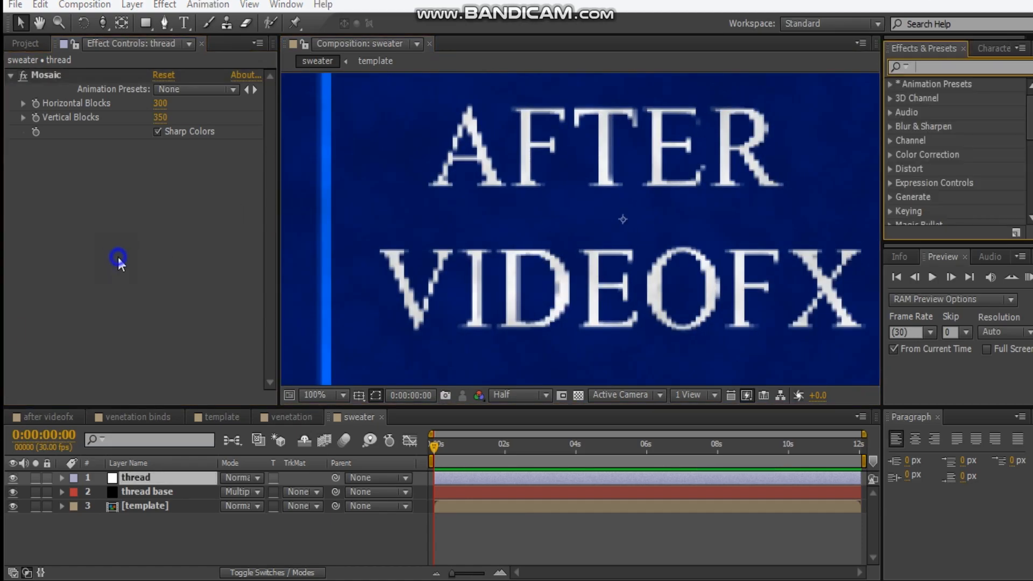
pyautogui.moveTo(199, 415)
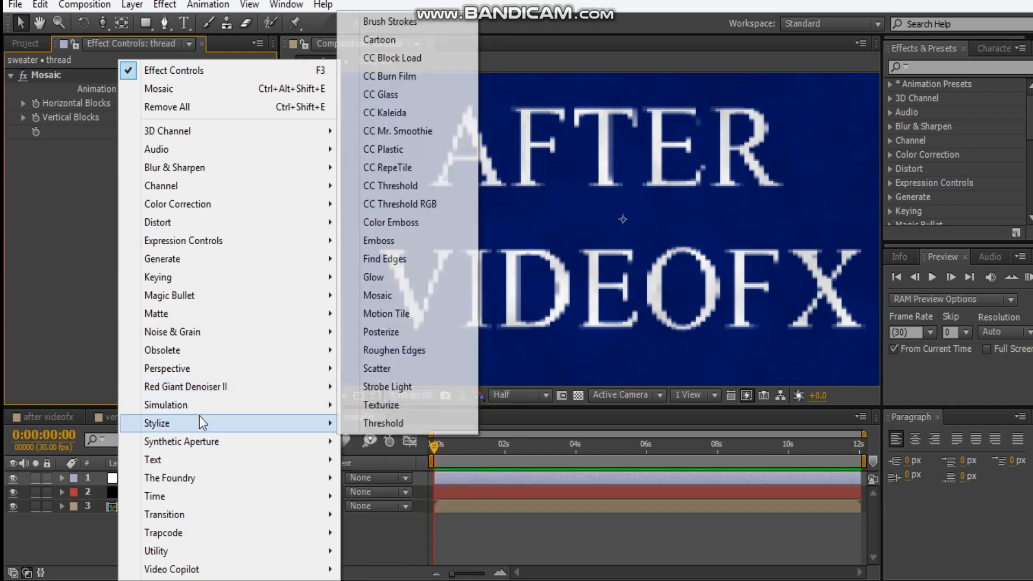
pyautogui.click(183, 262)
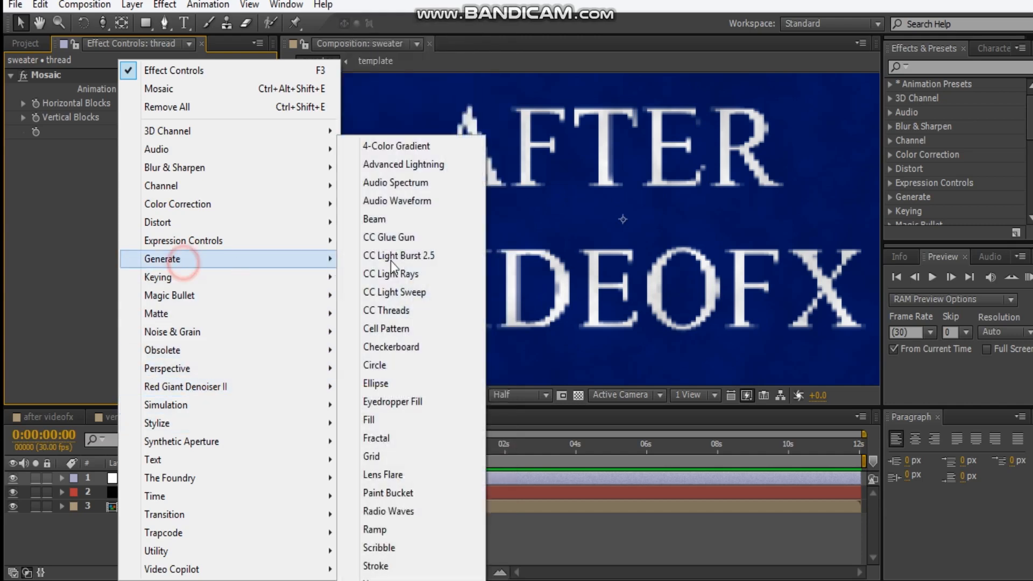
pyautogui.click(408, 315)
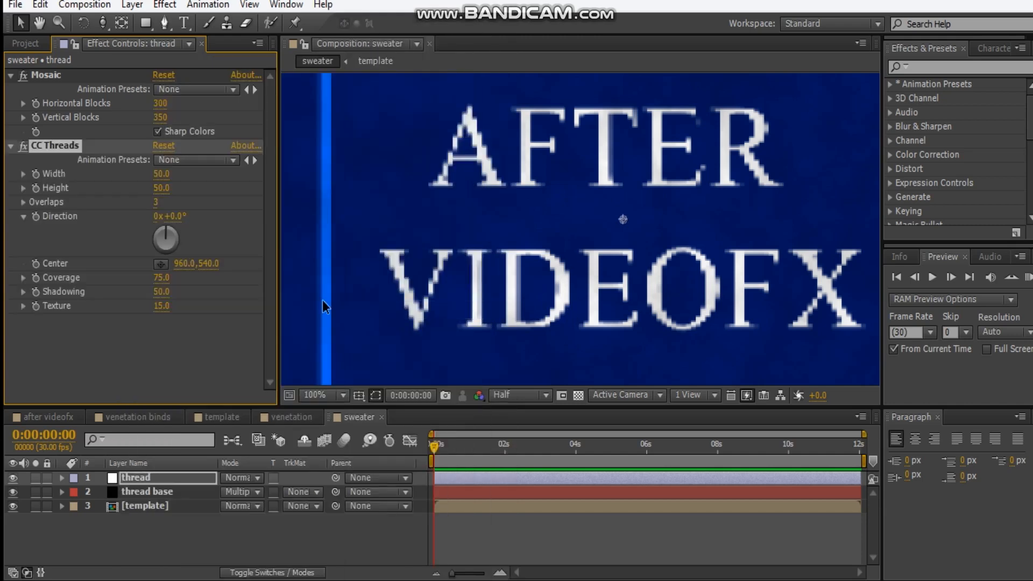
# Set the CC Threads width and height to 10 and the overlaps to 1
pyautogui.scroll(-4, 624, 243)
pyautogui.scroll(2, 586, 237)
pyautogui.click(162, 174)
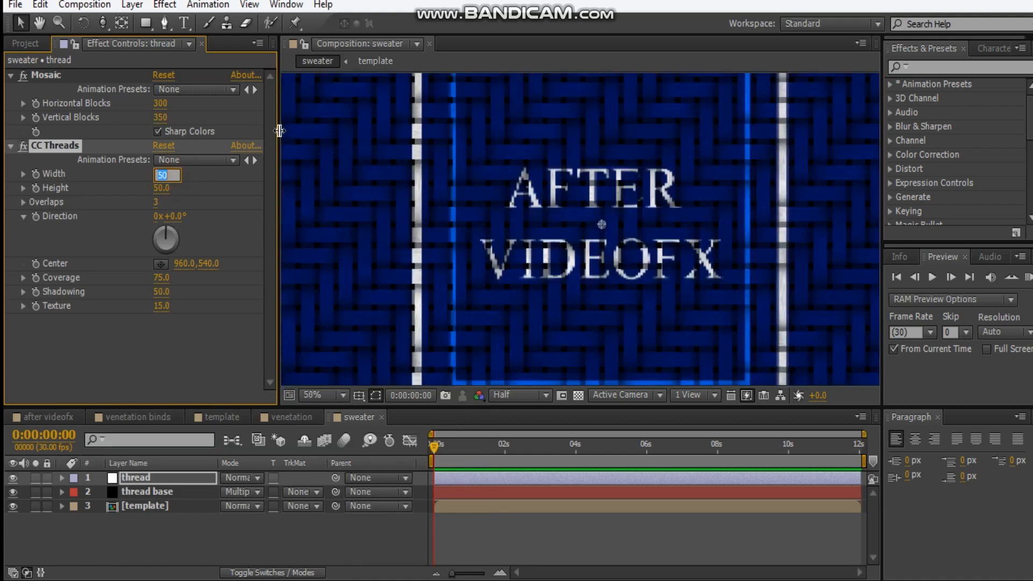
pyautogui.write('10')
pyautogui.press('Tab')
pyautogui.write('10')
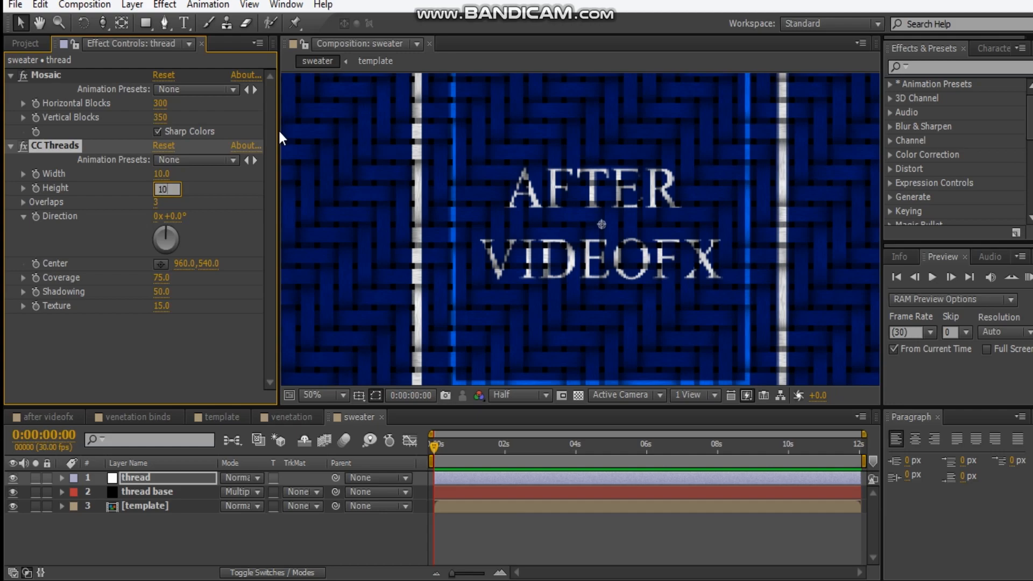
pyautogui.press('Tab')
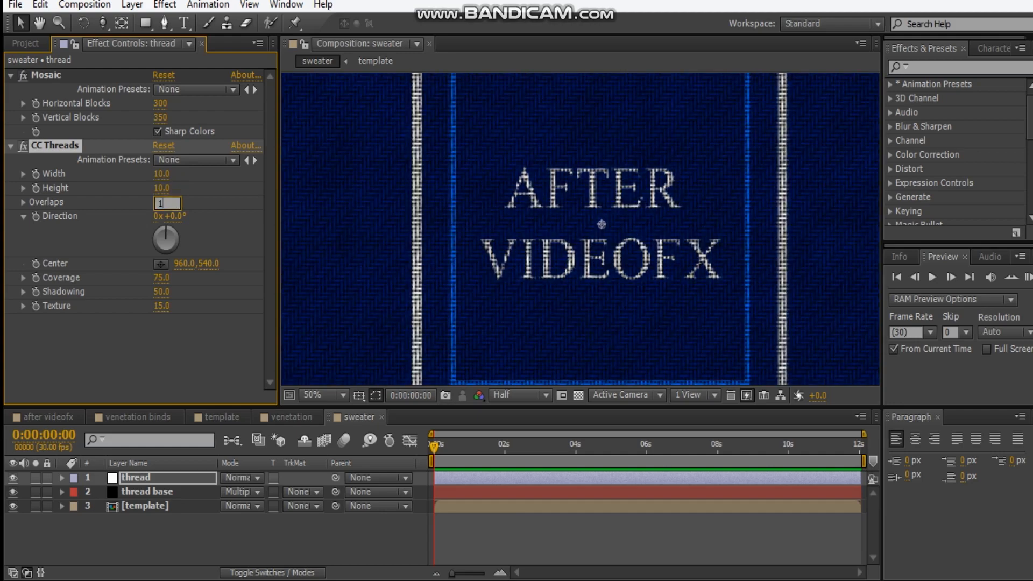
pyautogui.press('Return')
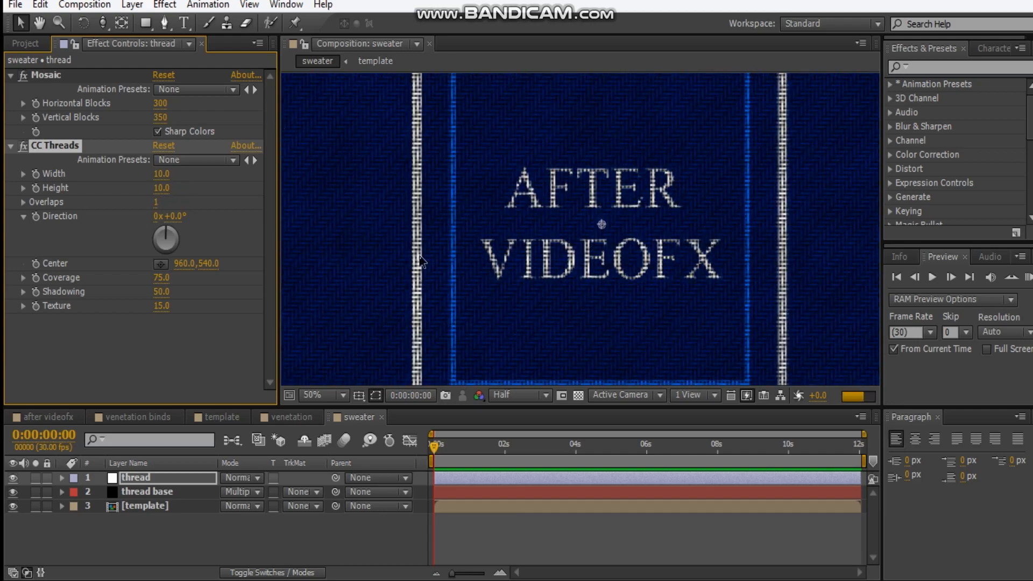
# Set the CC Threads texture to 40, coverage to 76 and shadowing to 55
pyautogui.scroll(1, 549, 231)
pyautogui.scroll(1, 548, 229)
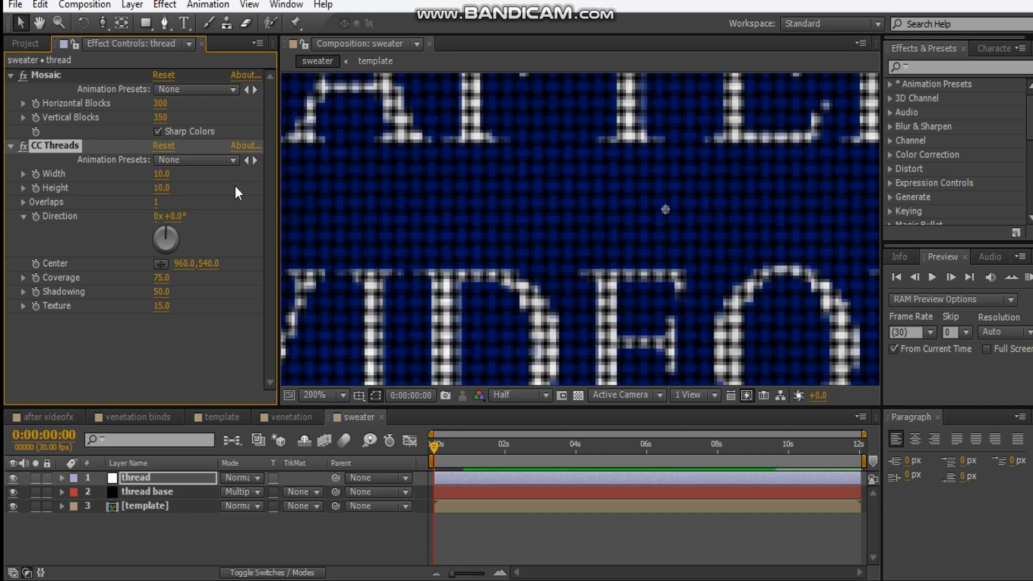
pyautogui.click(161, 305)
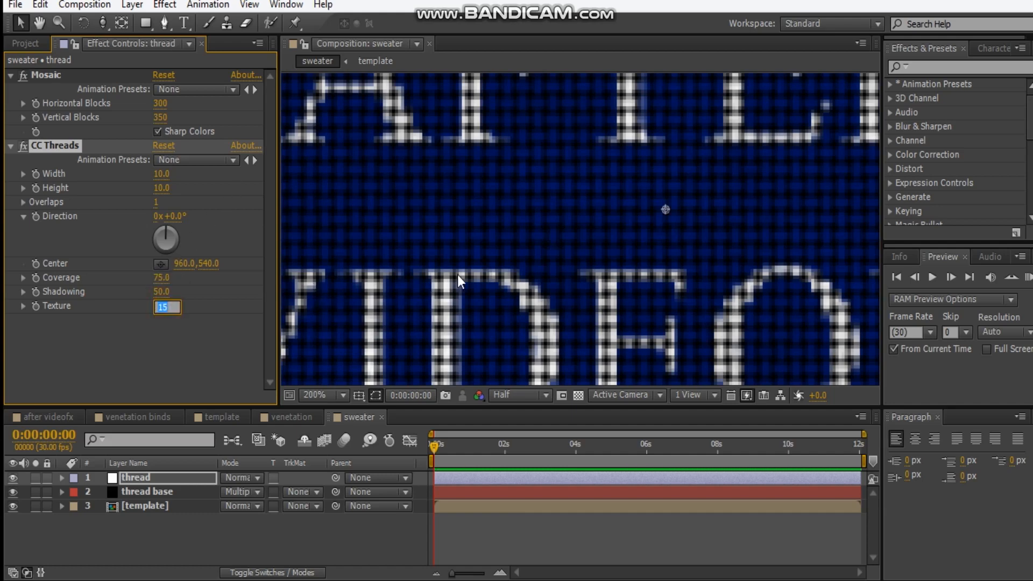
pyautogui.press('Return')
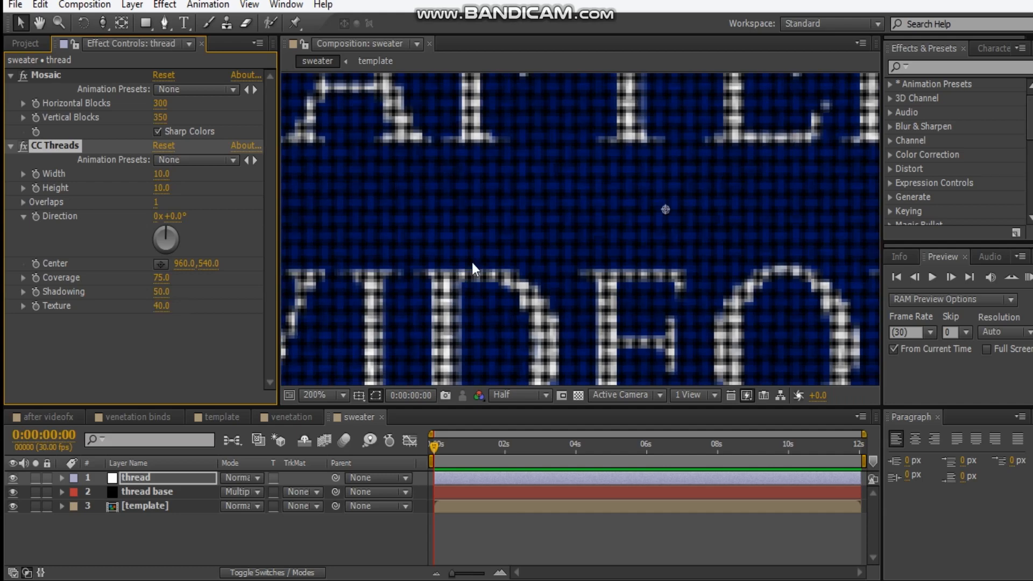
pyautogui.click(159, 279)
pyautogui.write('76')
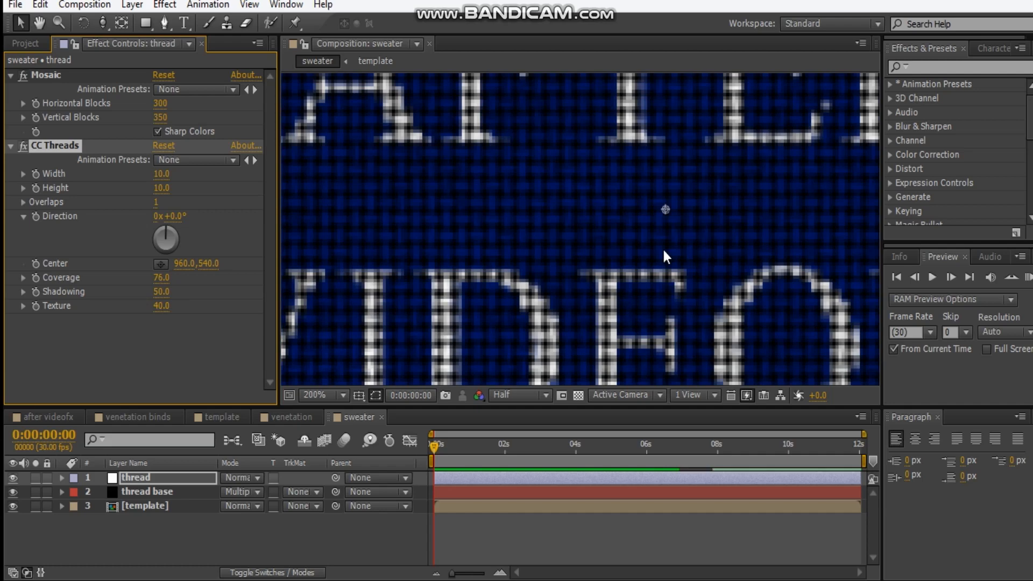
pyautogui.click(164, 292)
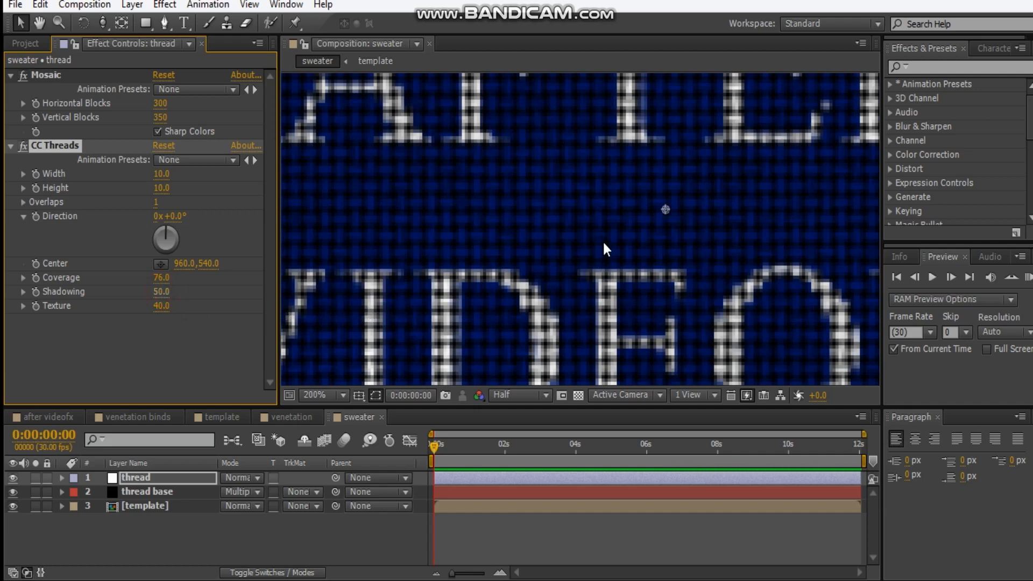
pyautogui.write('55')
pyautogui.press('Return')
# Apply the Solid Composite effect to the thread layer and set its color to black (000000)
pyautogui.click(154, 334)
pyautogui.rightClick(138, 358)
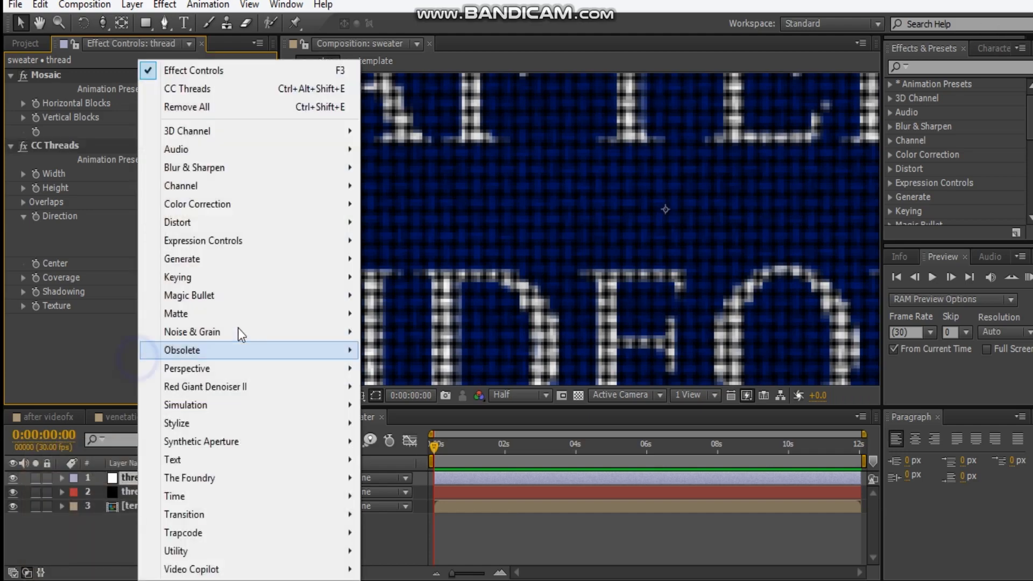
pyautogui.moveTo(297, 185)
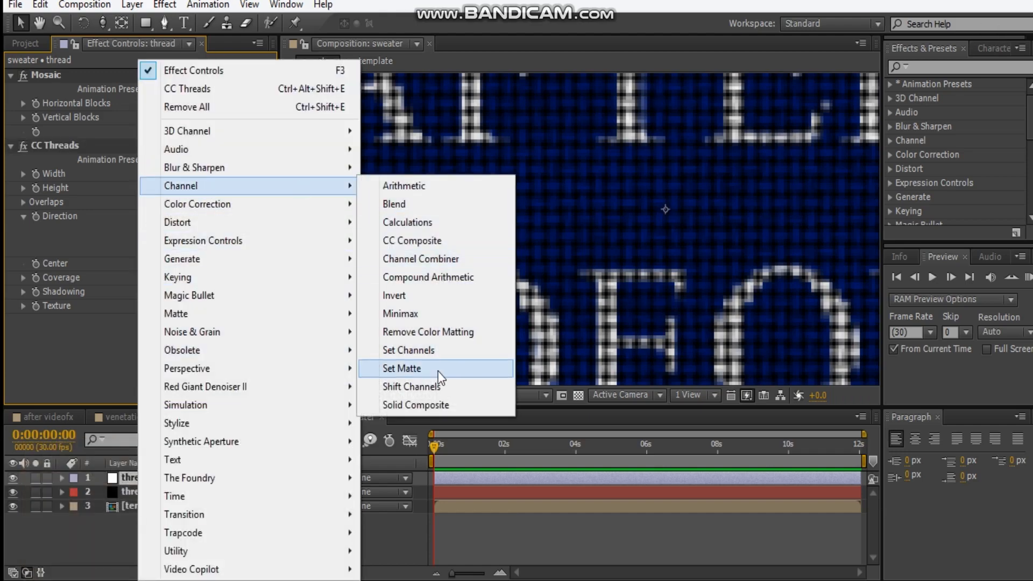
pyautogui.click(433, 405)
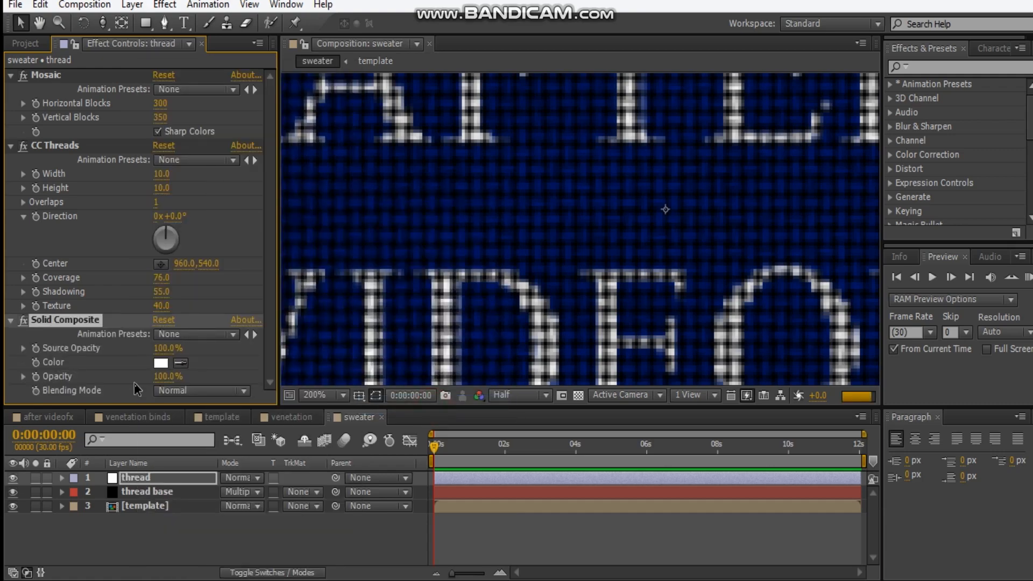
pyautogui.click(158, 363)
pyautogui.moveTo(152, 309); pyautogui.dragTo(29, 377)
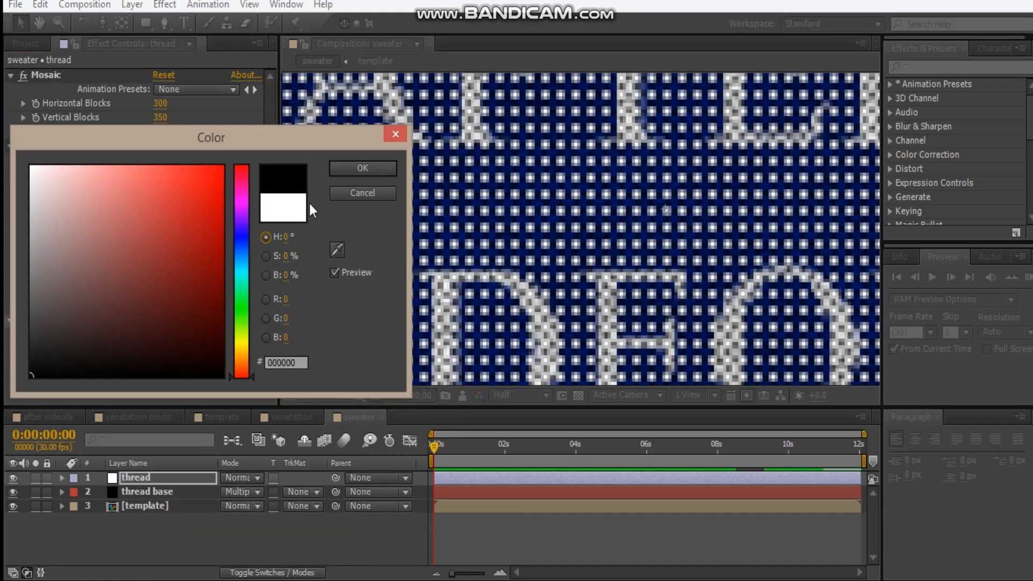
pyautogui.click(357, 168)
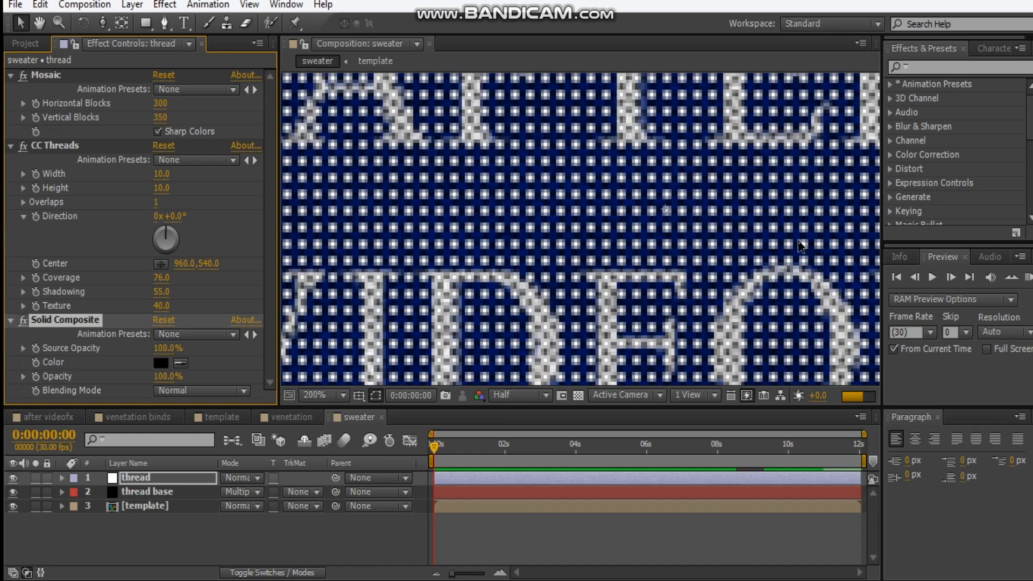
# Collapse the Mosaic, CC Threads and Solid Composite settings of the thread layer
pyautogui.click(10, 74)
pyautogui.click(10, 89)
pyautogui.click(11, 103)
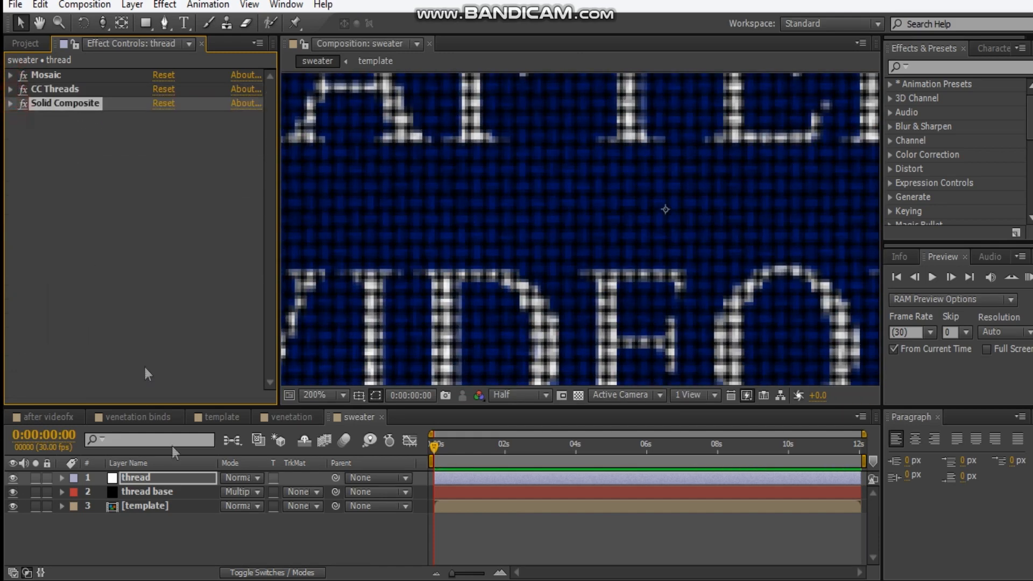
# Add an adjustment layer above thread and name it thread fx
pyautogui.click(185, 558)
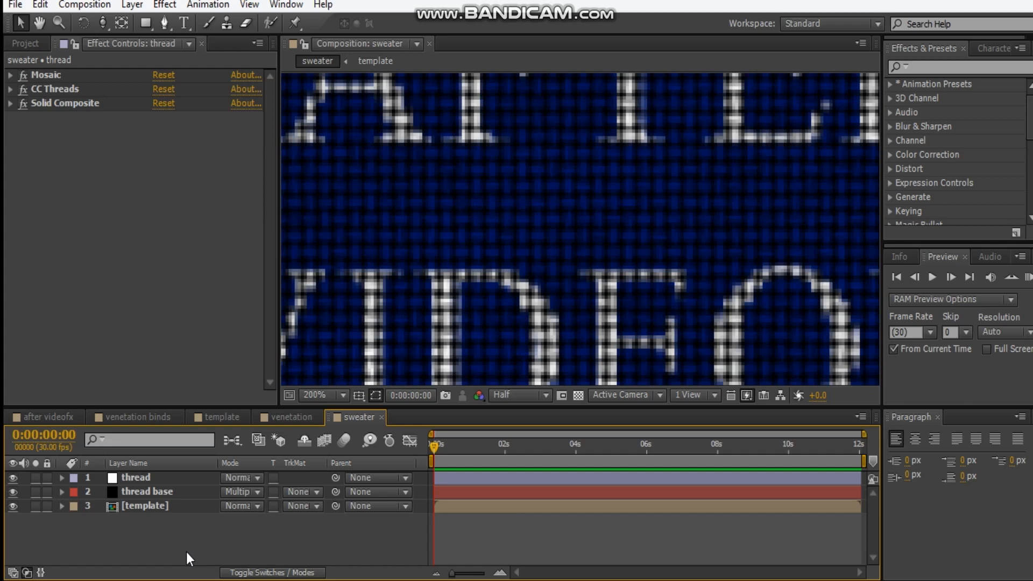
pyautogui.hotkey('ctrl', 'alt', 'y')
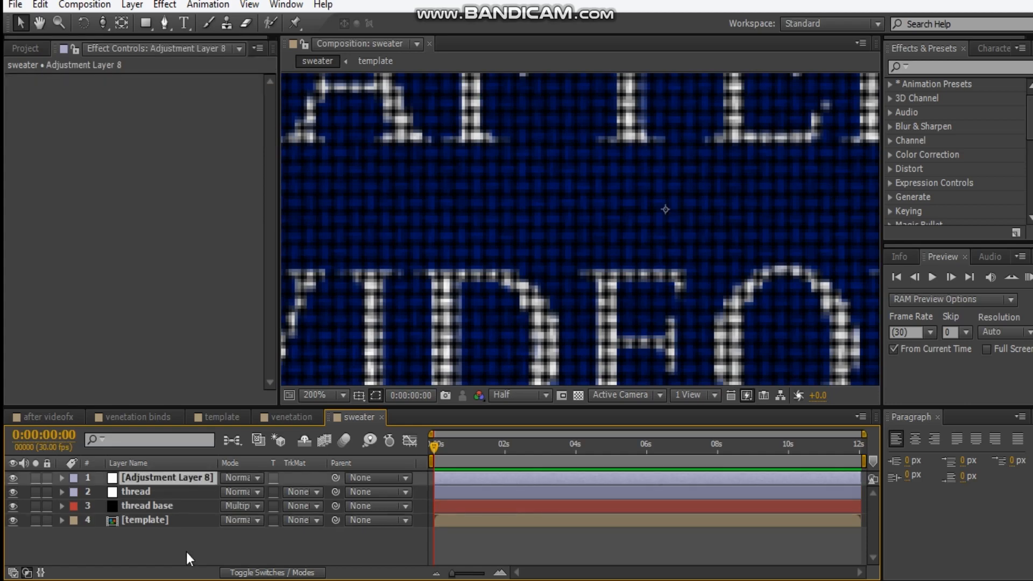
pyautogui.press('Return')
pyautogui.write('thread fx')
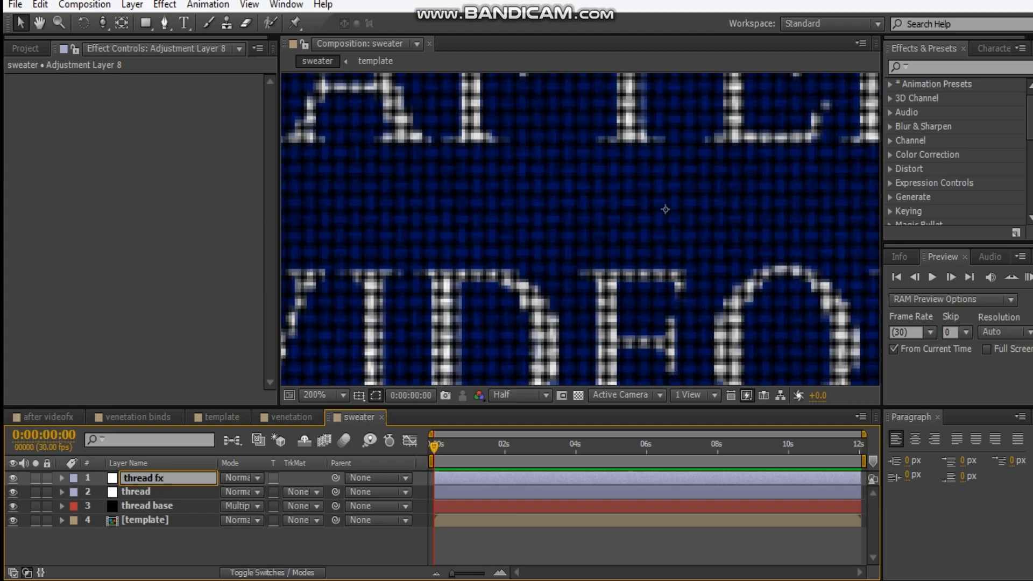
pyautogui.press('Return')
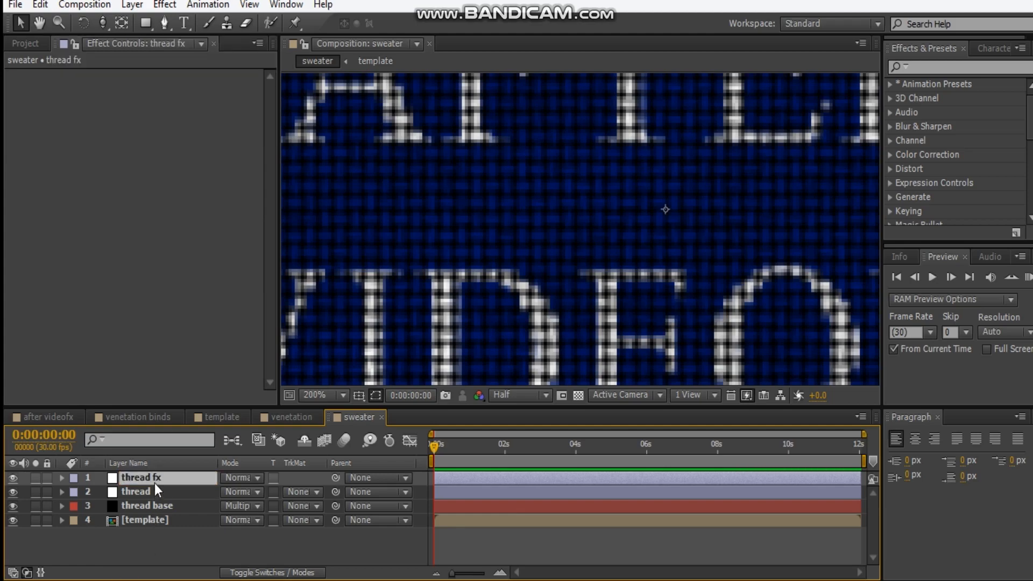
# Apply the Displacement Map effect to the thread fx adjustment layer
pyautogui.rightClick(140, 256)
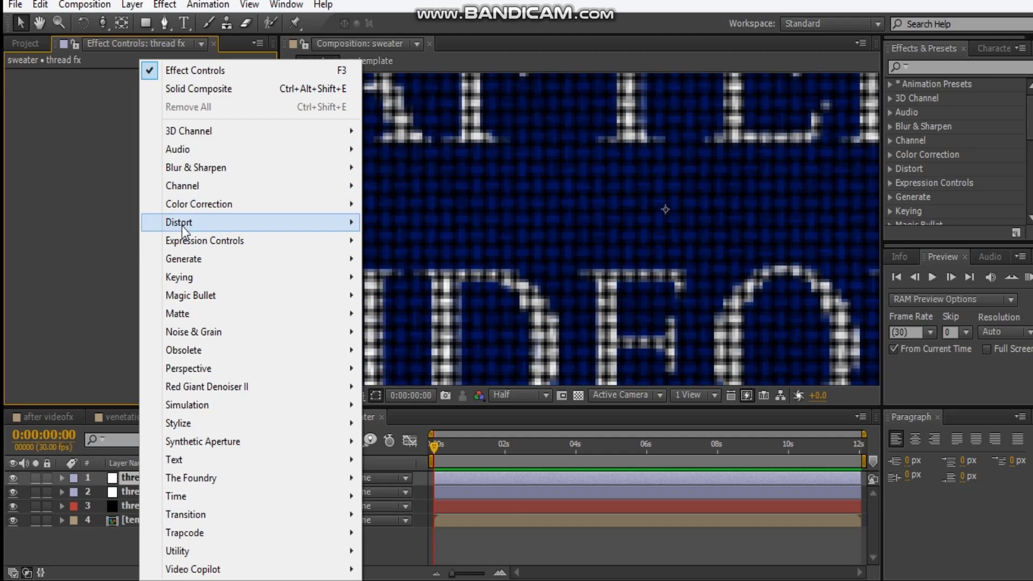
pyautogui.moveTo(182, 226)
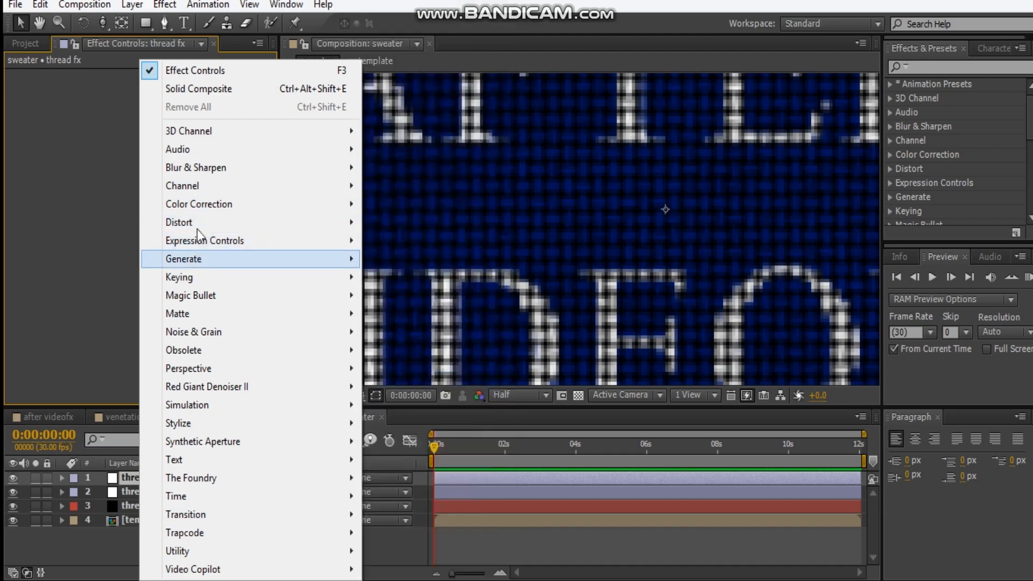
pyautogui.click(414, 314)
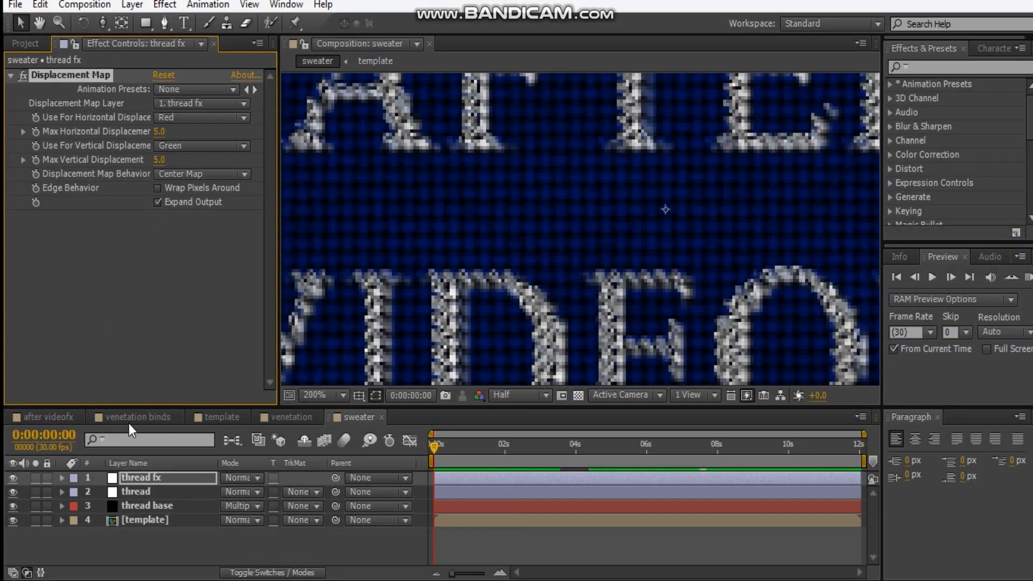
# Place the venetation composition as the top layer of the sweater composition and hide it
pyautogui.click(27, 44)
pyautogui.moveTo(72, 203); pyautogui.dragTo(148, 474)
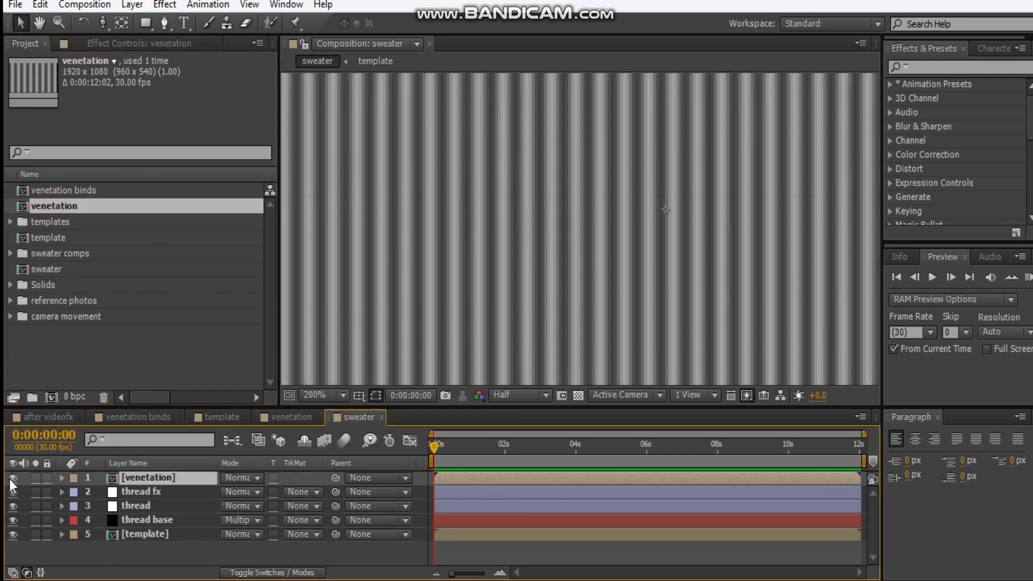
pyautogui.click(13, 479)
# Set the Displacement Map layer of thread fx to venetation
pyautogui.click(171, 490)
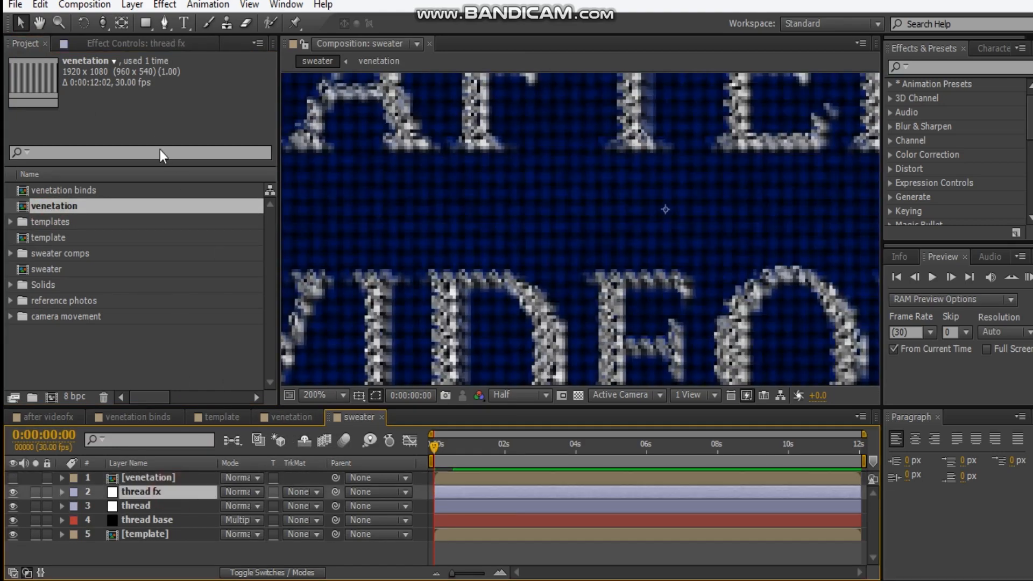
pyautogui.click(147, 43)
pyautogui.click(186, 103)
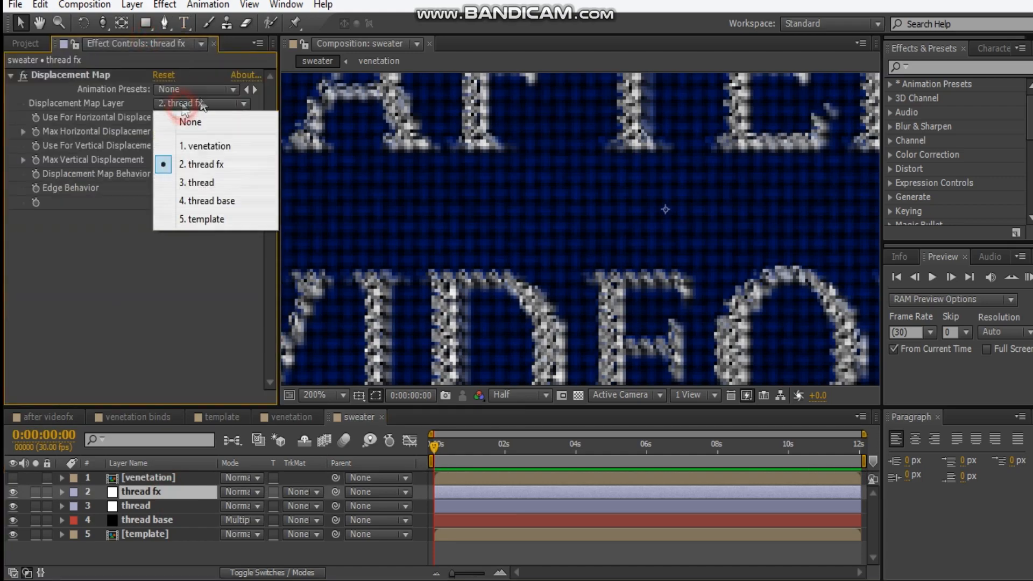
pyautogui.click(247, 144)
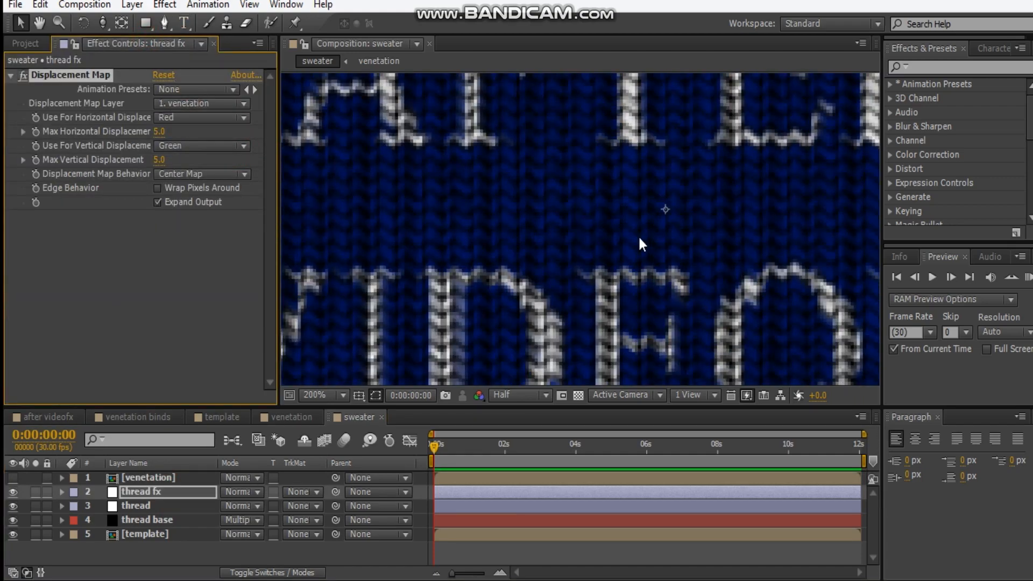
# Set the Displacement Map's max horizontal displacement to 0 and max vertical displacement to -10
pyautogui.click(160, 132)
pyautogui.press('Return')
pyautogui.click(159, 160)
pyautogui.write('-10')
pyautogui.press('Return')
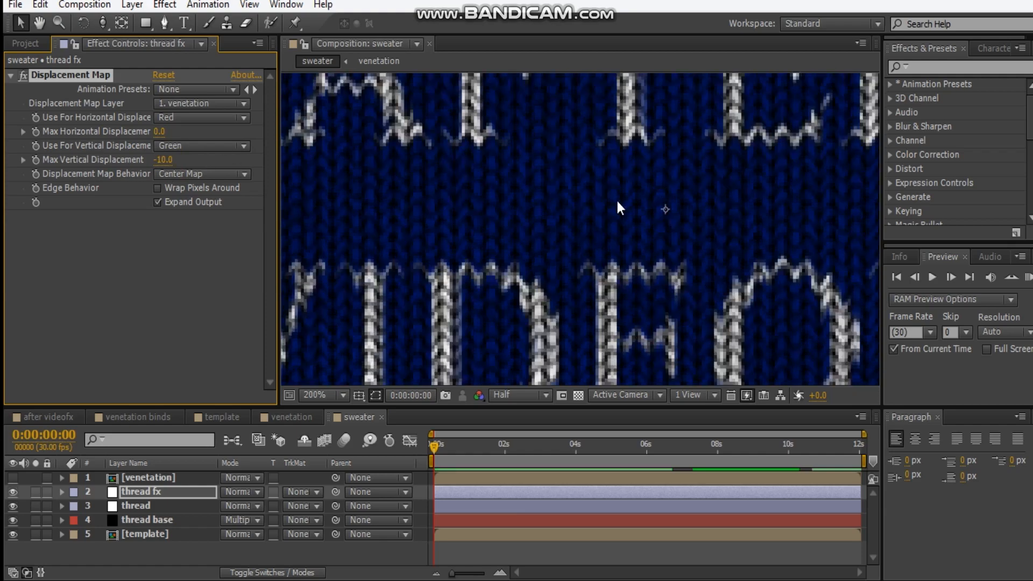
# Switch the composition preview to Full resolution and set the max vertical displacement to -7
pyautogui.click(514, 396)
pyautogui.click(520, 385)
pyautogui.scroll(-1, 668, 164)
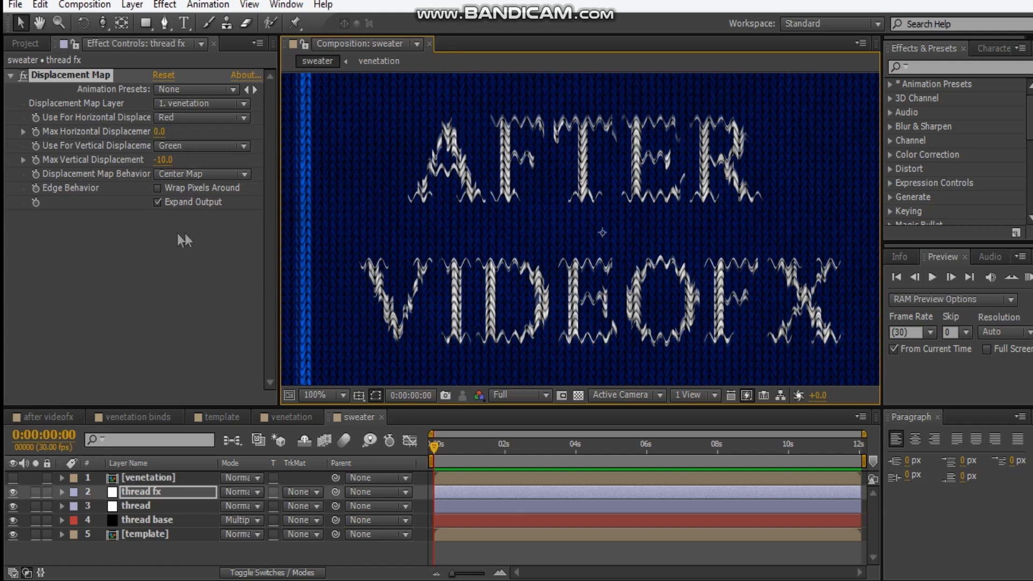
pyautogui.click(163, 160)
pyautogui.press('Return')
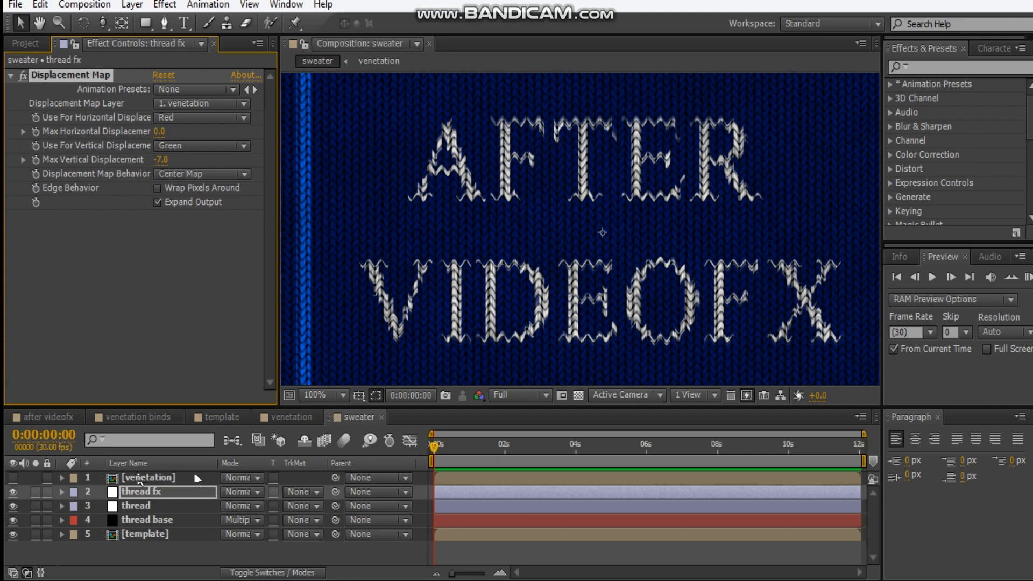
# Apply Curves to the thread fx layer and shape a gentle S-curve with lowered shadows and slightly raised highlights
pyautogui.click(168, 479)
pyautogui.click(162, 490)
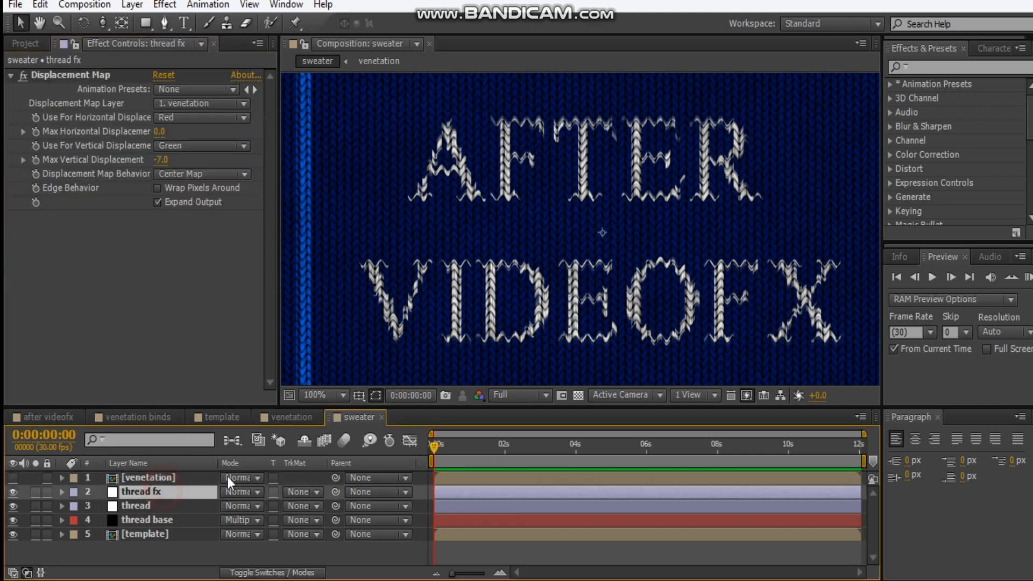
pyautogui.rightClick(120, 301)
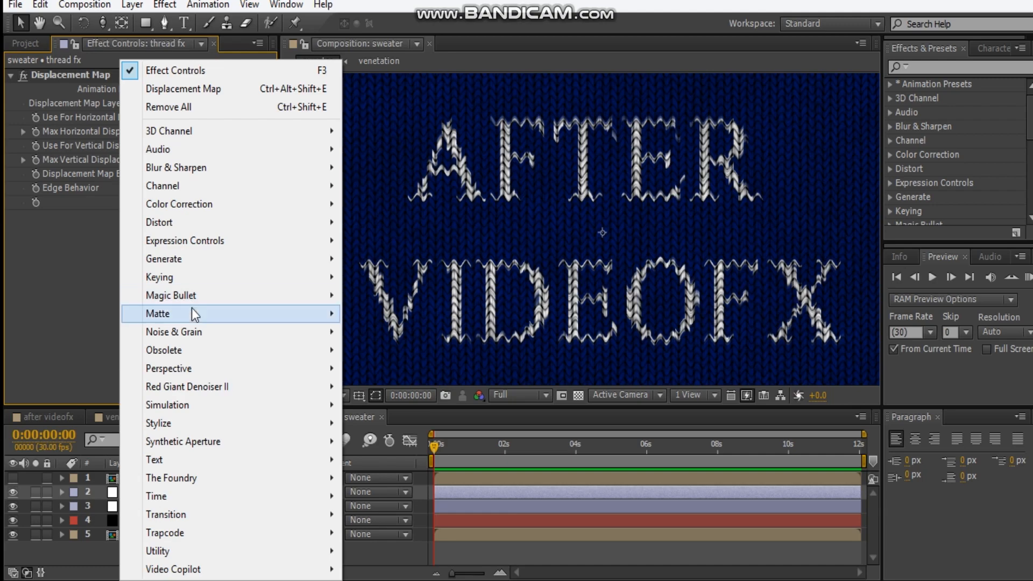
pyautogui.moveTo(288, 204)
pyautogui.click(397, 350)
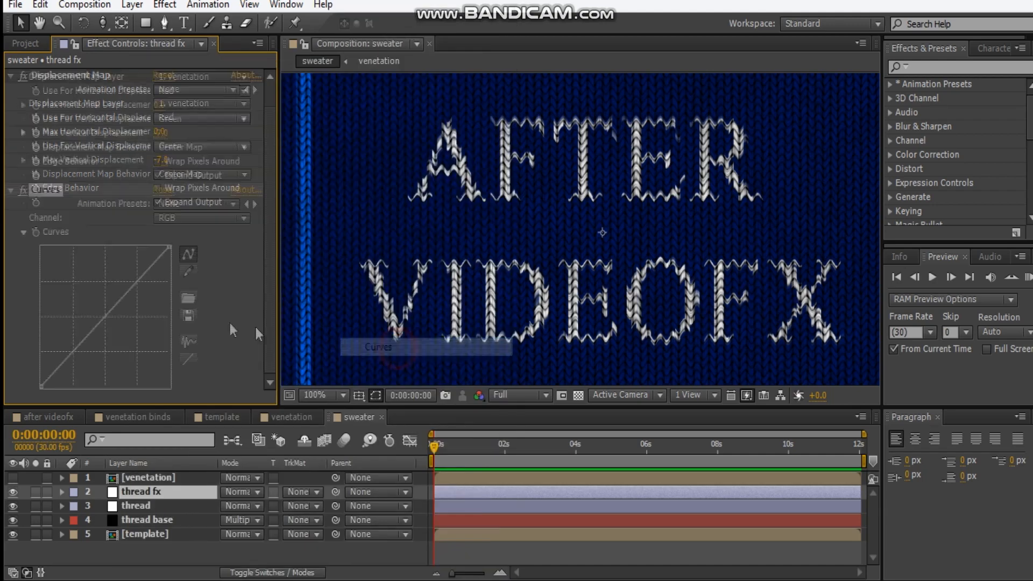
pyautogui.moveTo(101, 323); pyautogui.dragTo(99, 335)
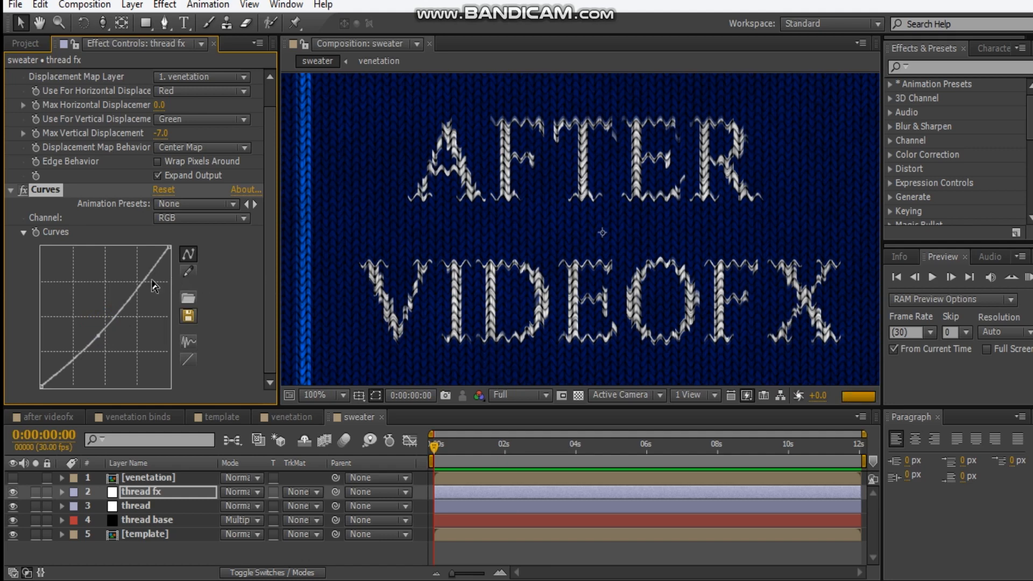
pyautogui.click(129, 290)
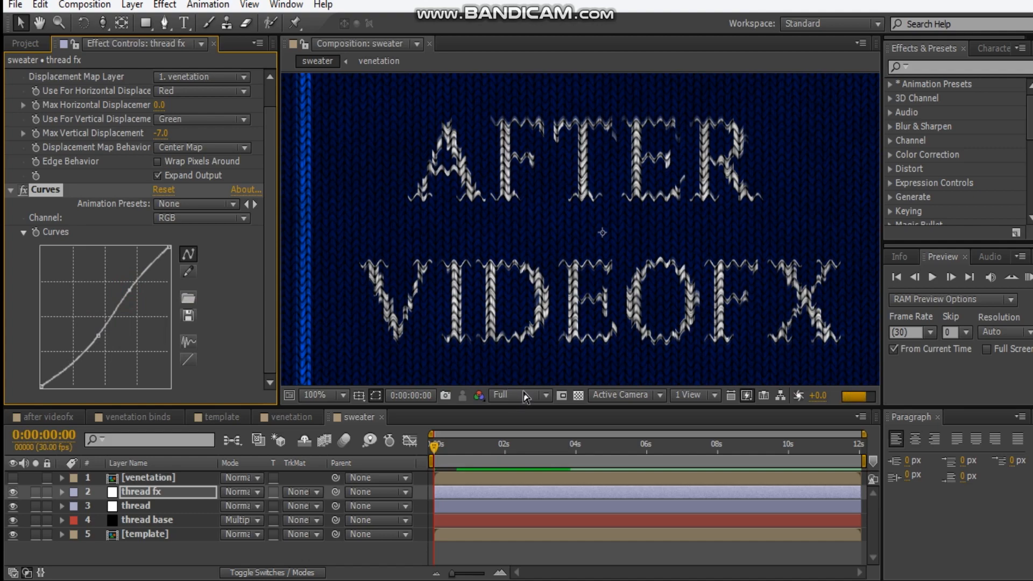
# Switch the sweater composition preview to Half resolution
pyautogui.hotkey('ctrl', 'shift', 'j')
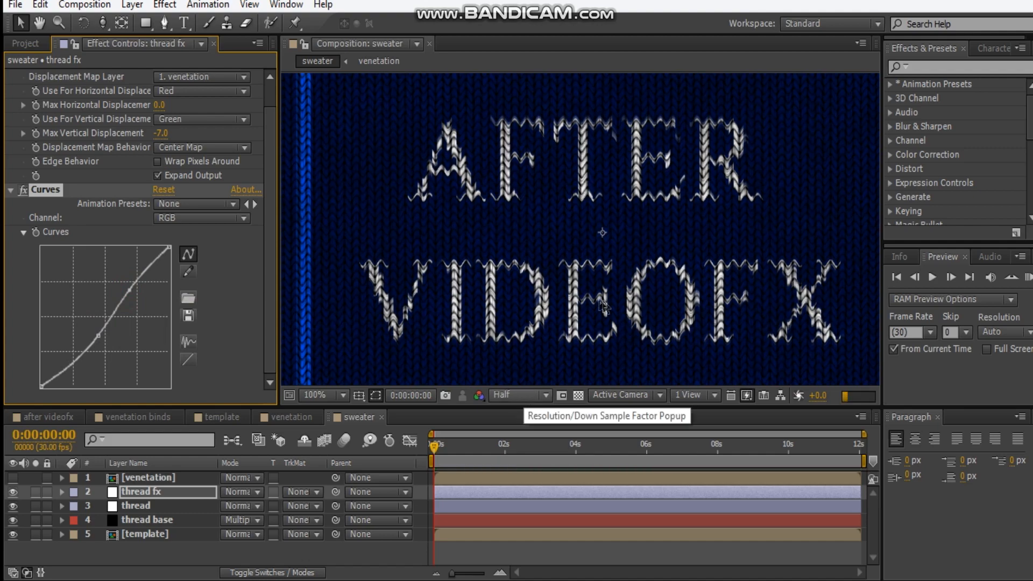
pyautogui.scroll(-2, 571, 269)
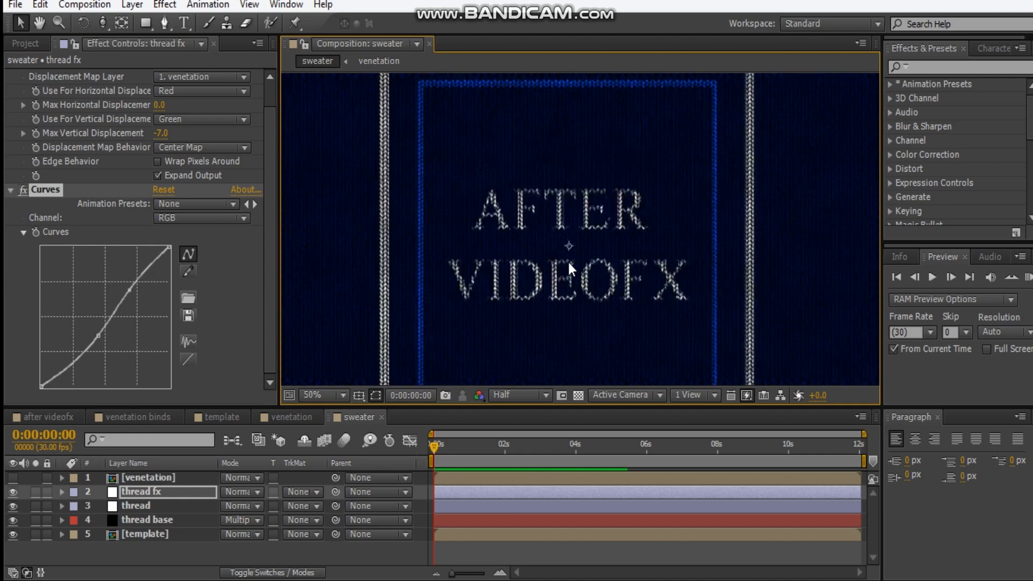
pyautogui.moveTo(563, 250); pyautogui.dragTo(592, 234)
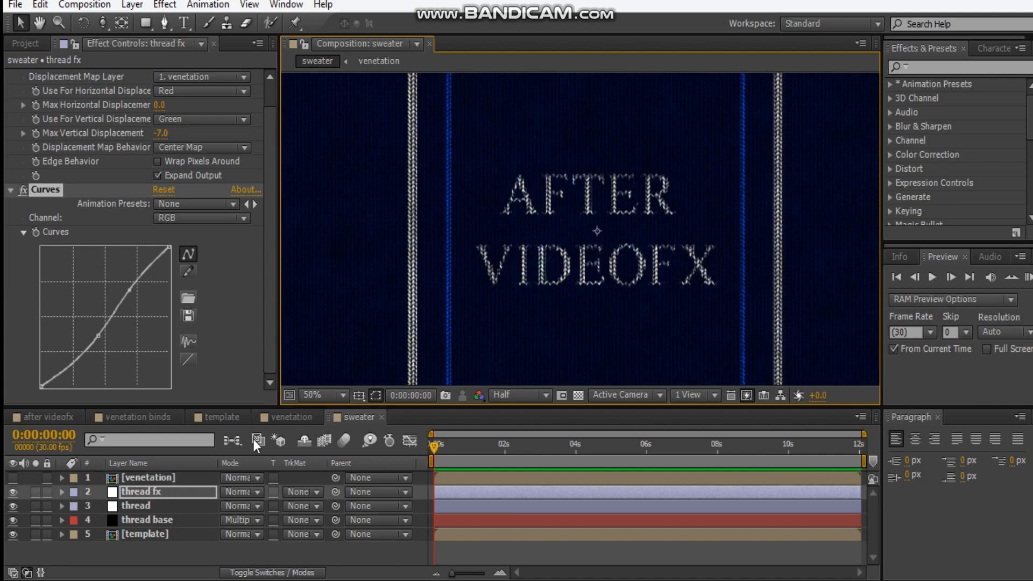
# Make the venetation layer visible, set its opacity to 20%, and set its blending mode to Vivid Light
pyautogui.click(168, 477)
pyautogui.click(11, 478)
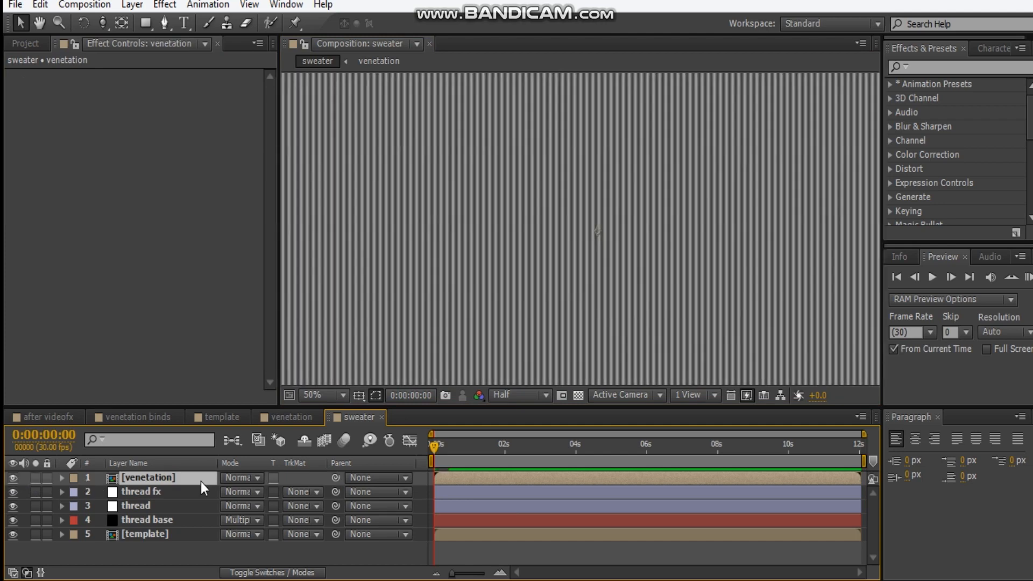
pyautogui.press('t')
pyautogui.click(234, 492)
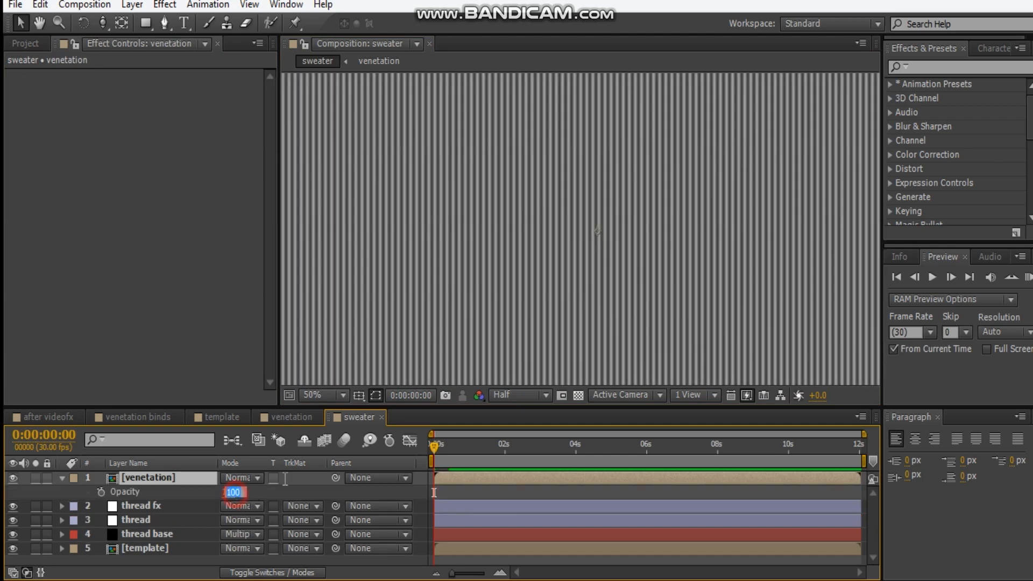
pyautogui.write('20')
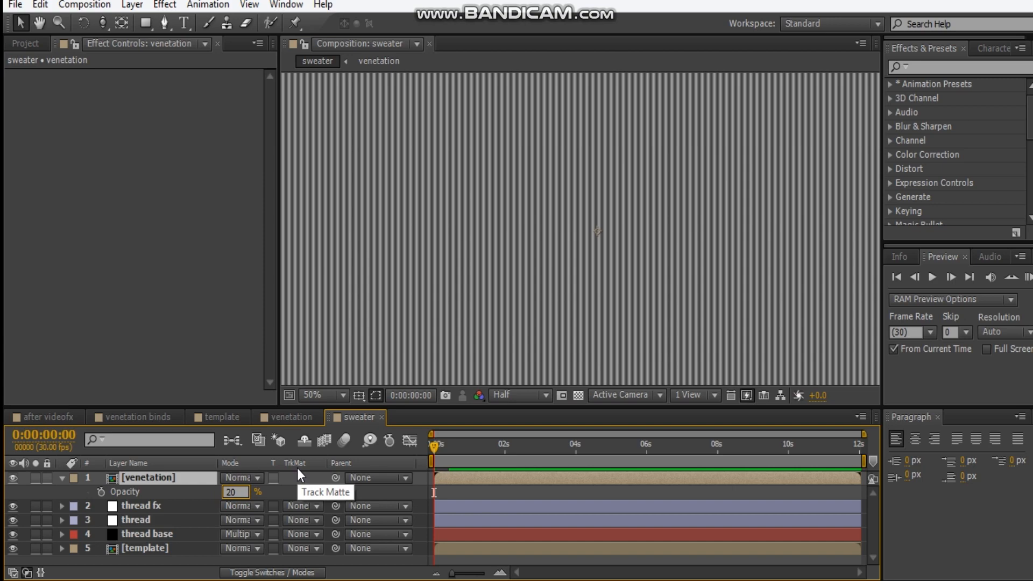
pyautogui.press('Return')
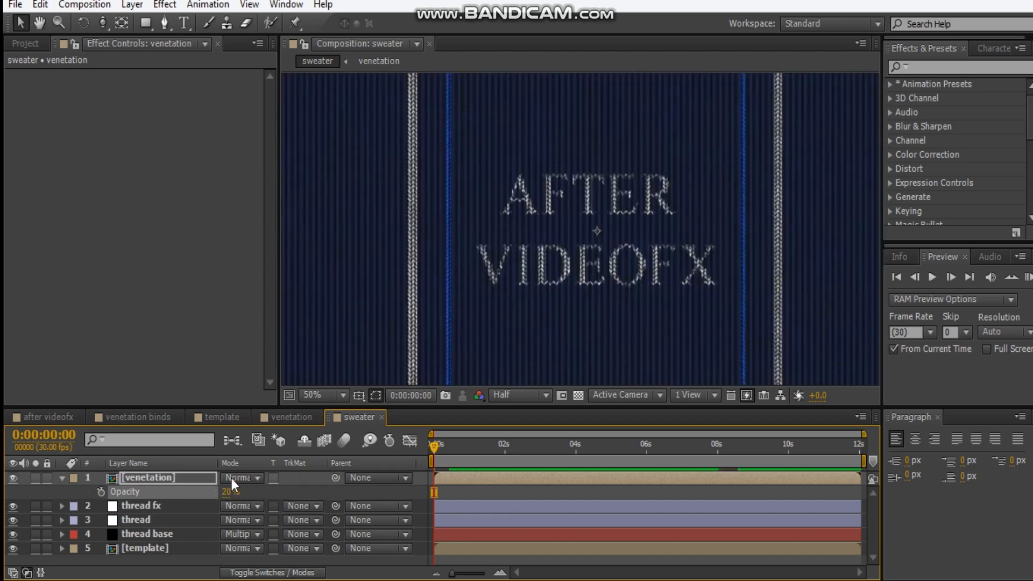
pyautogui.click(231, 479)
pyautogui.click(322, 398)
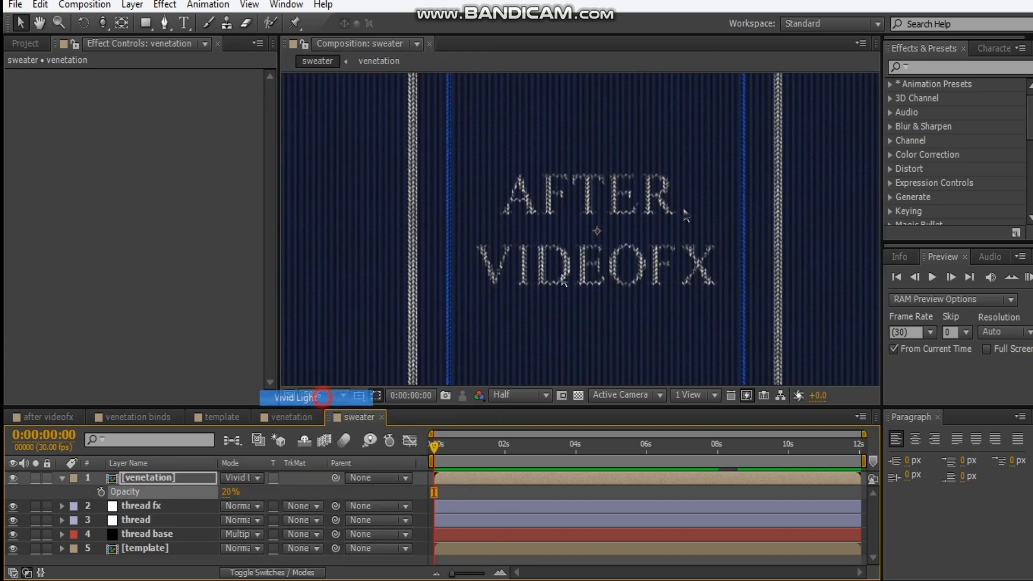
# Compare the knit texture up close with the venetation layer hidden and shown
pyautogui.press('.')
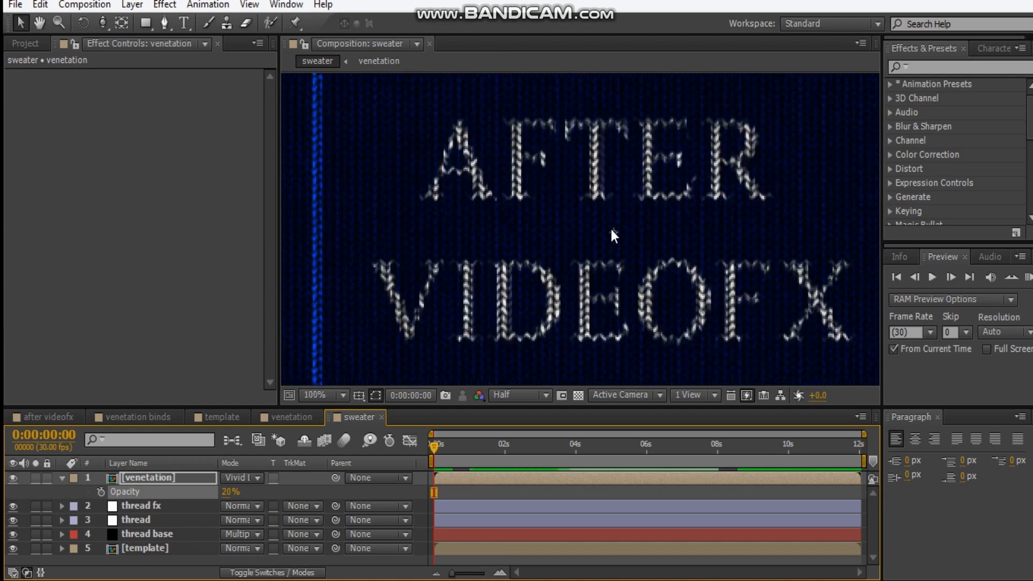
pyautogui.press('.')
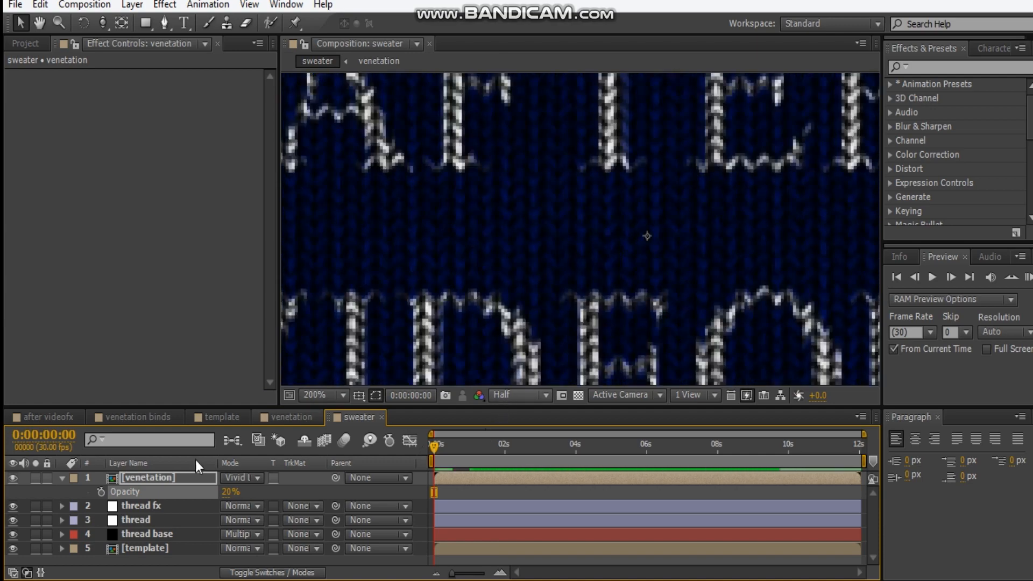
pyautogui.click(12, 479)
pyautogui.click(12, 478)
pyautogui.click(11, 479)
pyautogui.click(12, 479)
pyautogui.click(12, 478)
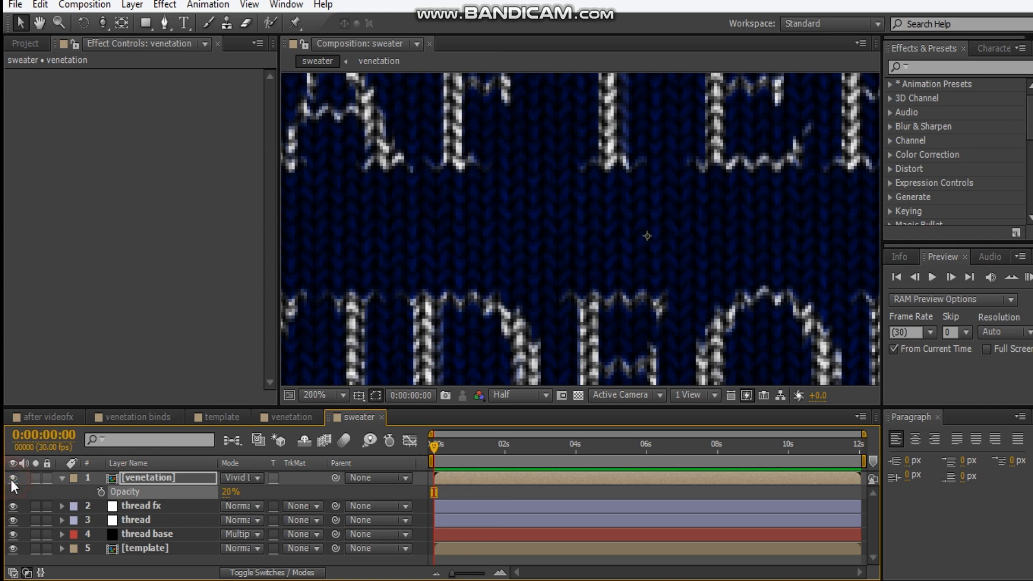
pyautogui.click(62, 478)
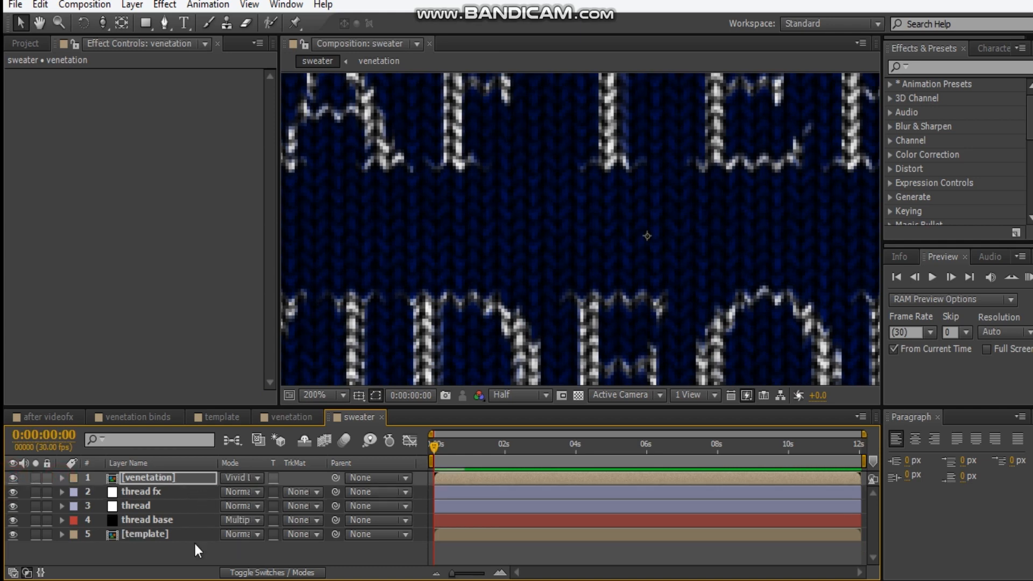
pyautogui.click(197, 560)
pyautogui.scroll(-6, 602, 222)
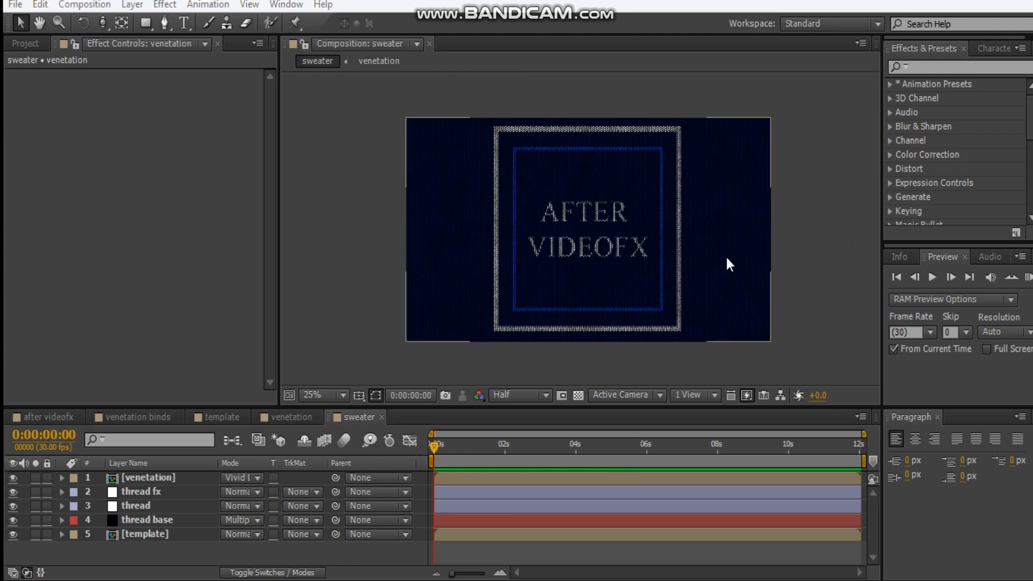
# Add two adjustment layers at the top of the sweater composition, naming the lower one light source and the upper one slider control
pyautogui.click(181, 558)
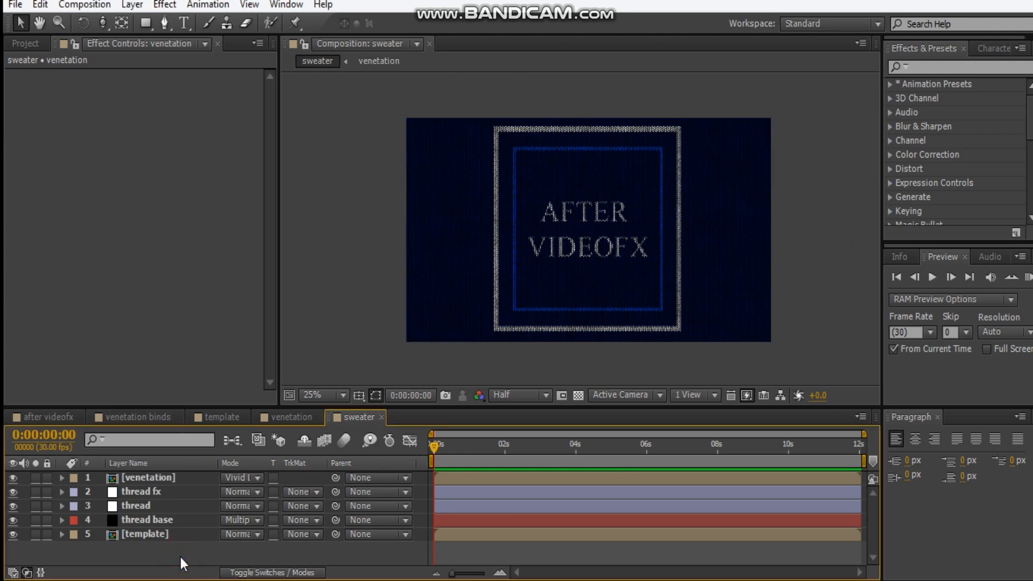
pyautogui.hotkey('ctrl', 'alt', 'y')
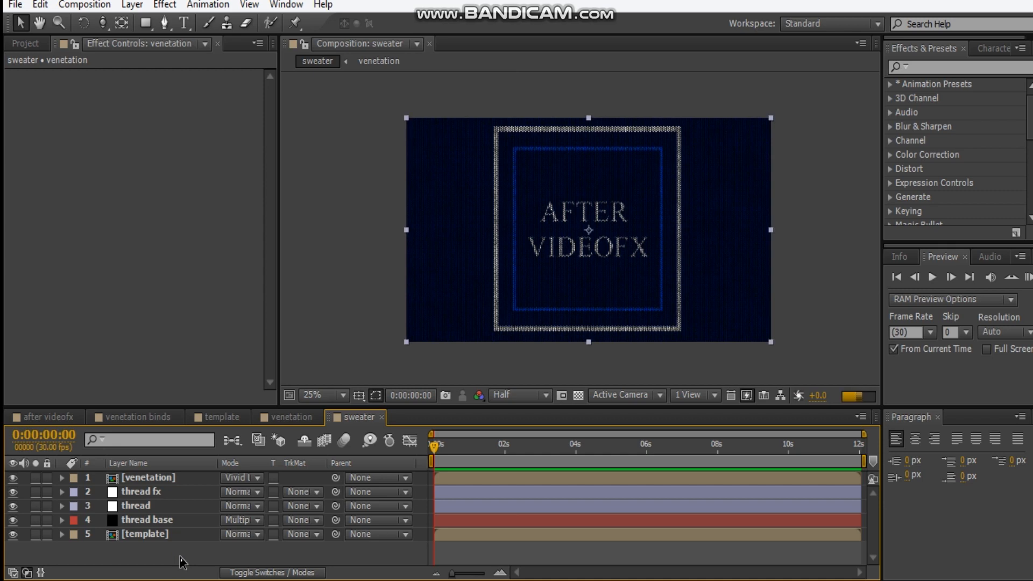
pyautogui.hotkey('ctrl', 'd')
pyautogui.click(167, 495)
pyautogui.press('Return')
pyautogui.press('BackSpace')
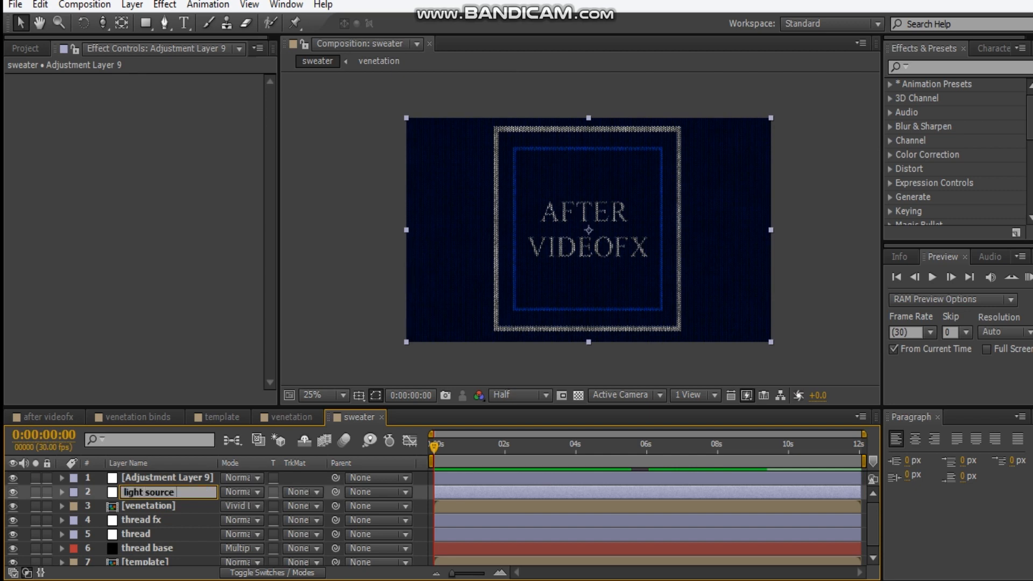
pyautogui.write('light source')
pyautogui.click(157, 478)
pyautogui.press('Return')
pyautogui.write('slider cont')
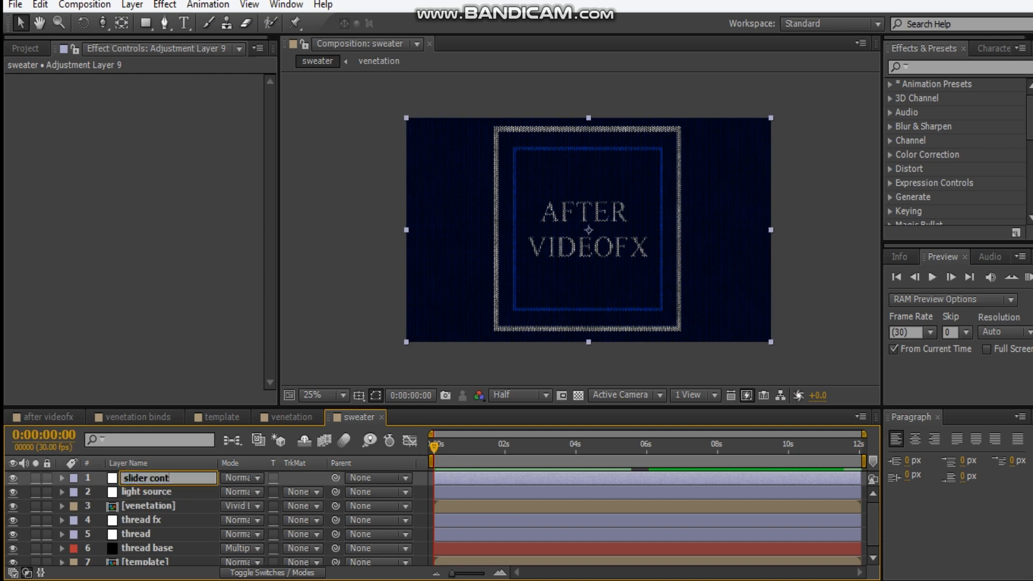
# Apply Curves to the light source layer and bow the RGB curve strongly upward to brighten the image
pyautogui.click(172, 492)
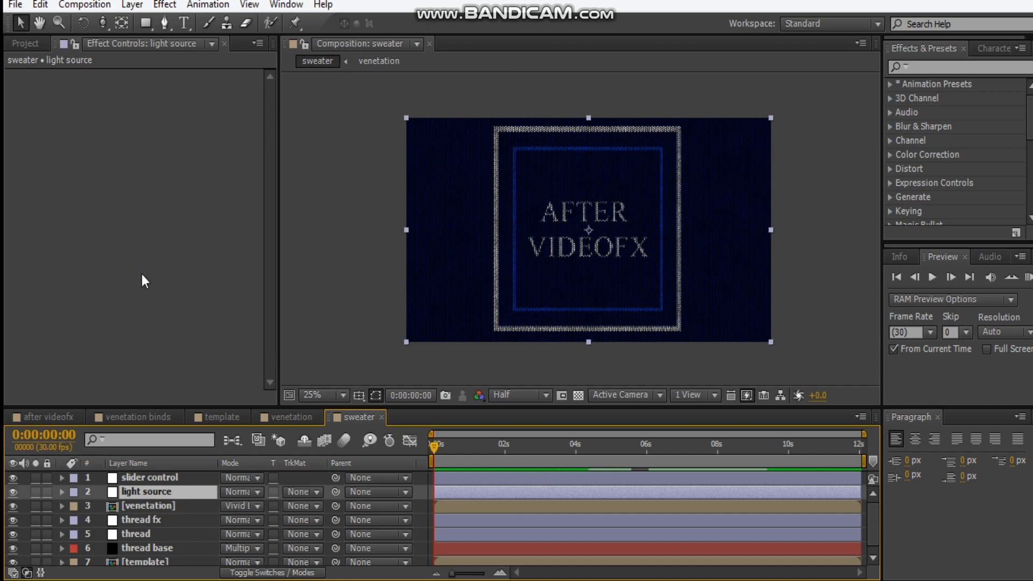
pyautogui.rightClick(141, 273)
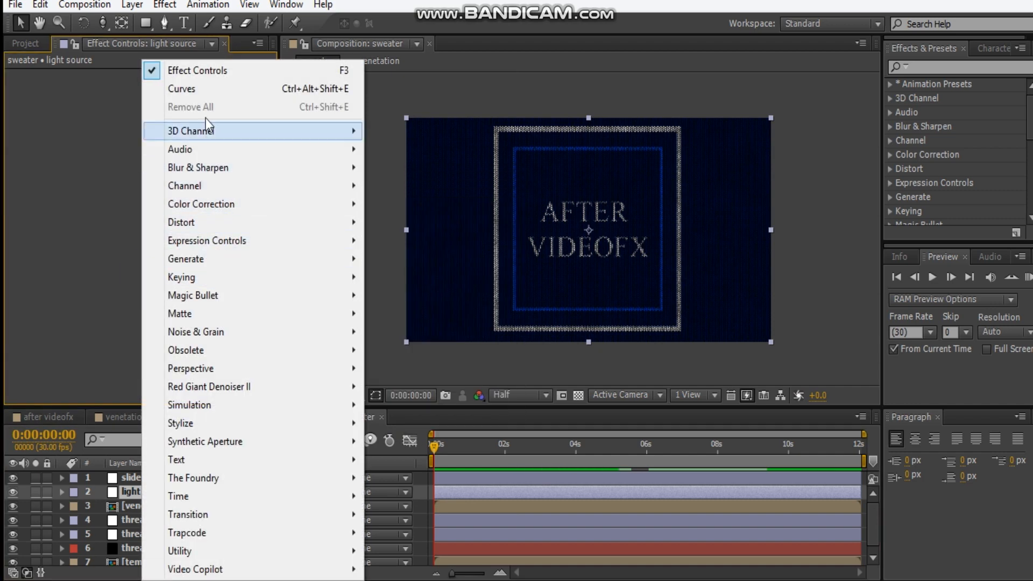
pyautogui.click(205, 89)
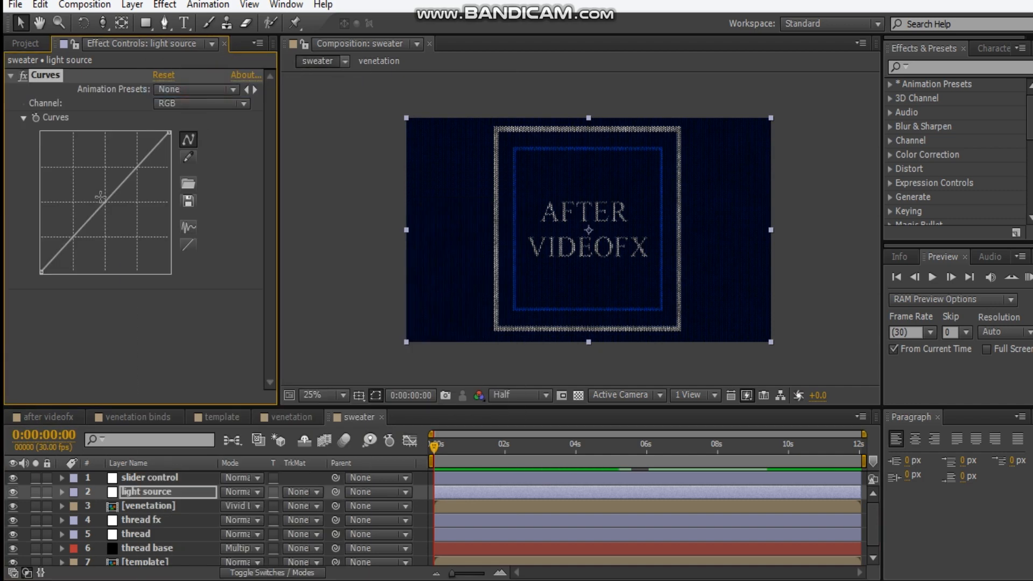
pyautogui.moveTo(102, 205); pyautogui.dragTo(70, 176)
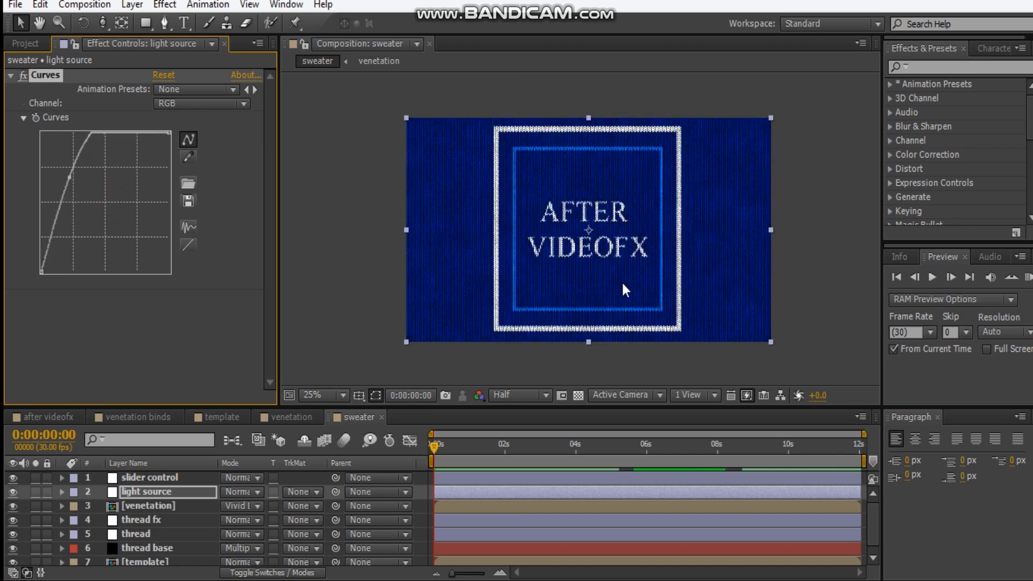
# Draw a wide elliptical mask on light source over the upper-right corner of the frame and set its feather to 653 pixels
pyautogui.moveTo(146, 22); pyautogui.dragTo(181, 60)
pyautogui.moveTo(663, 82); pyautogui.dragTo(807, 163)
pyautogui.moveTo(861, 187); pyautogui.dragTo(923, 220)
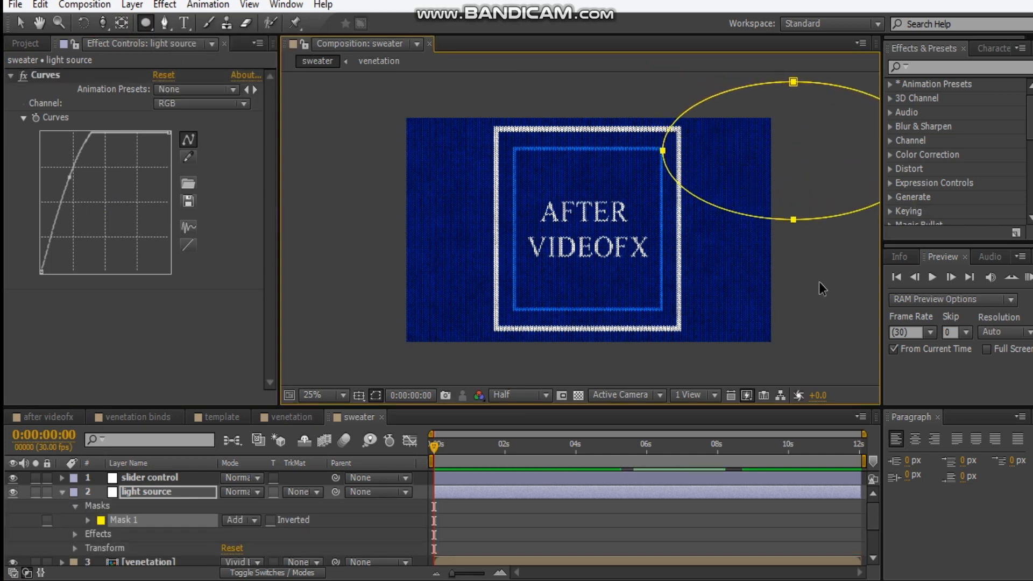
pyautogui.press('f')
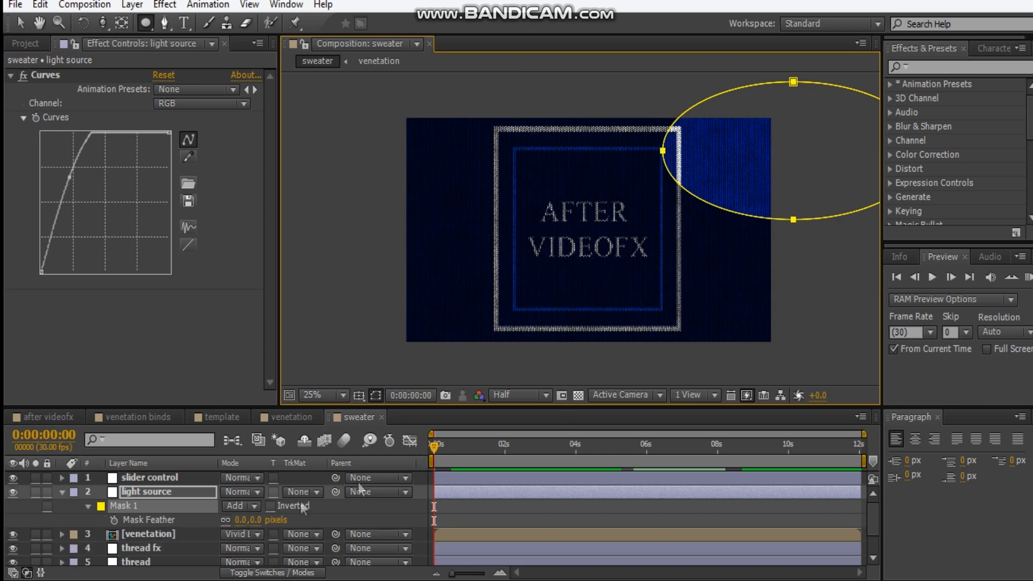
pyautogui.moveTo(244, 520); pyautogui.dragTo(464, 519)
pyautogui.moveTo(599, 501); pyautogui.dragTo(600, 502)
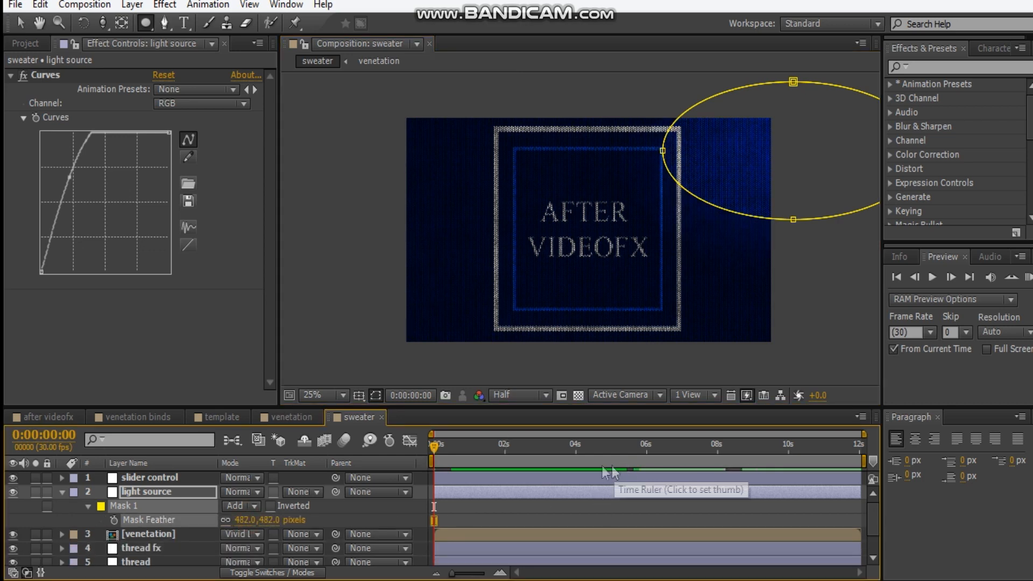
pyautogui.moveTo(286, 514); pyautogui.dragTo(398, 519)
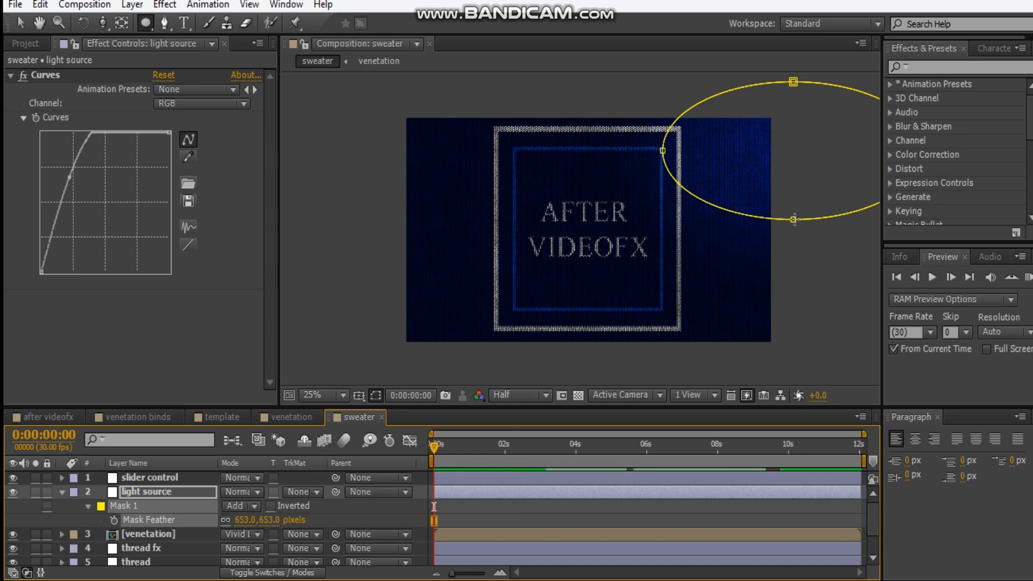
# Move the light source mask down and inward over the frame's upper-right area, and steepen the layer's brightening curve
pyautogui.press('v')
pyautogui.doubleClick(819, 218)
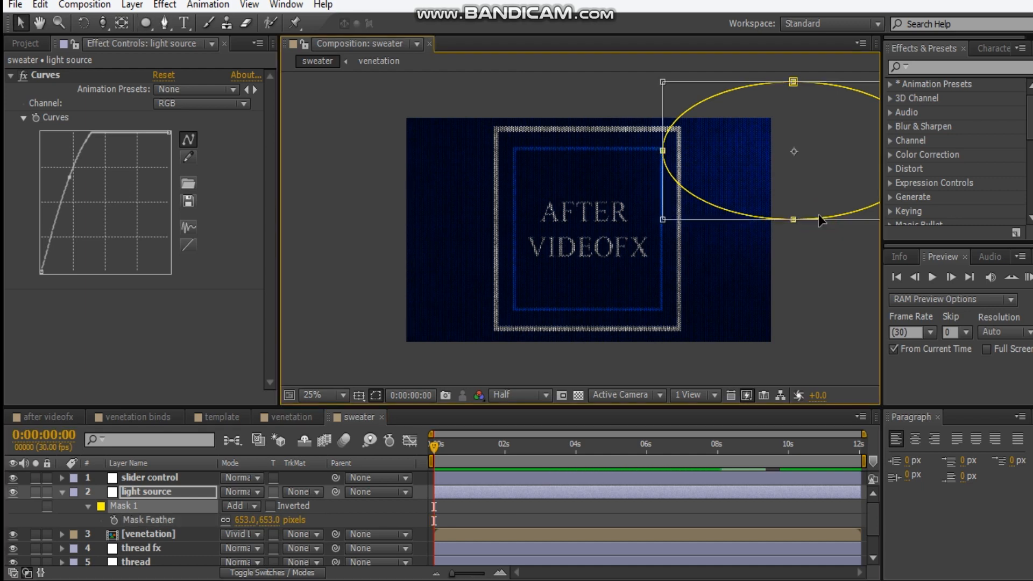
pyautogui.moveTo(819, 187); pyautogui.dragTo(761, 210)
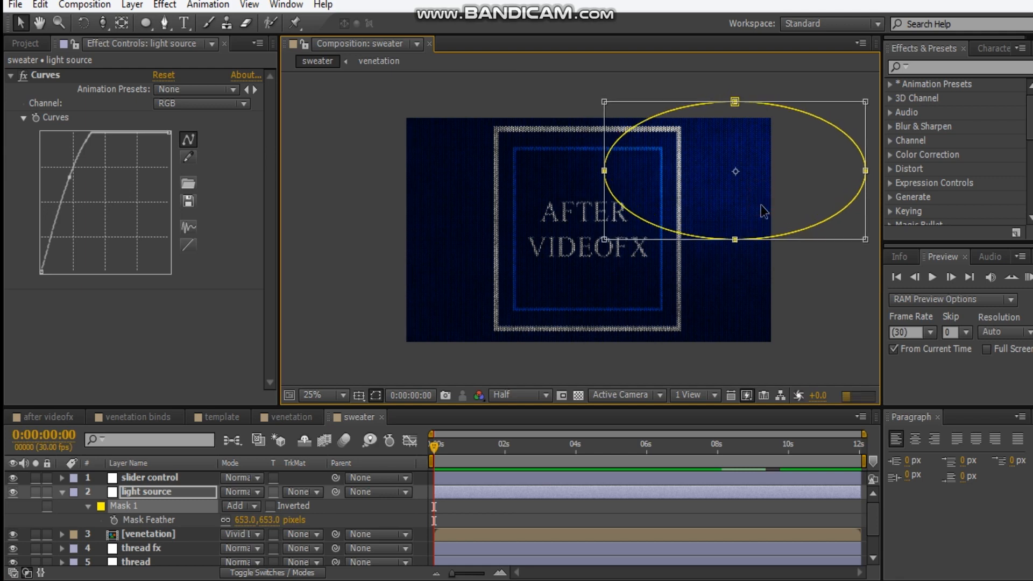
pyautogui.doubleClick(805, 277)
pyautogui.click(814, 315)
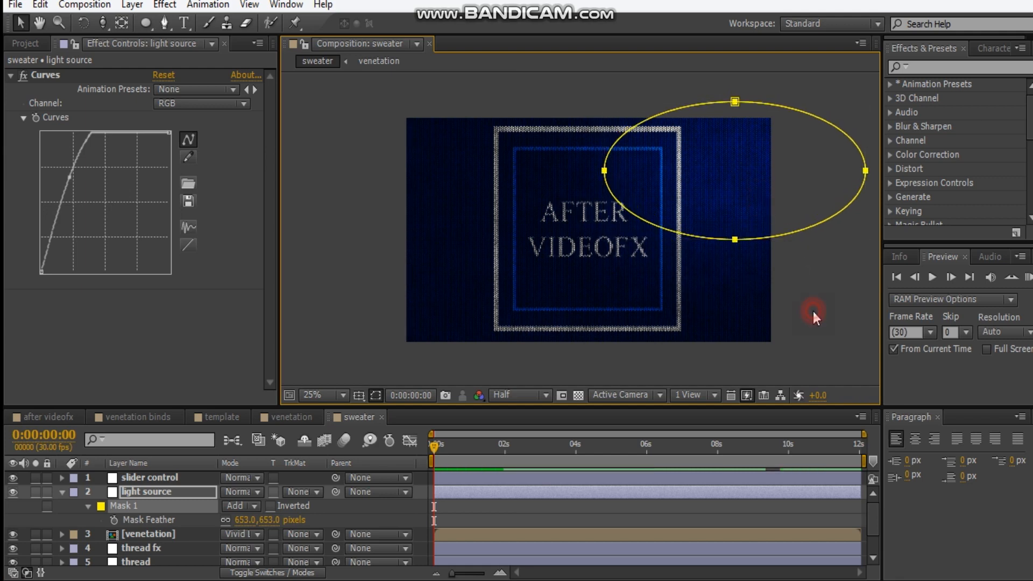
pyautogui.moveTo(69, 177); pyautogui.dragTo(65, 168)
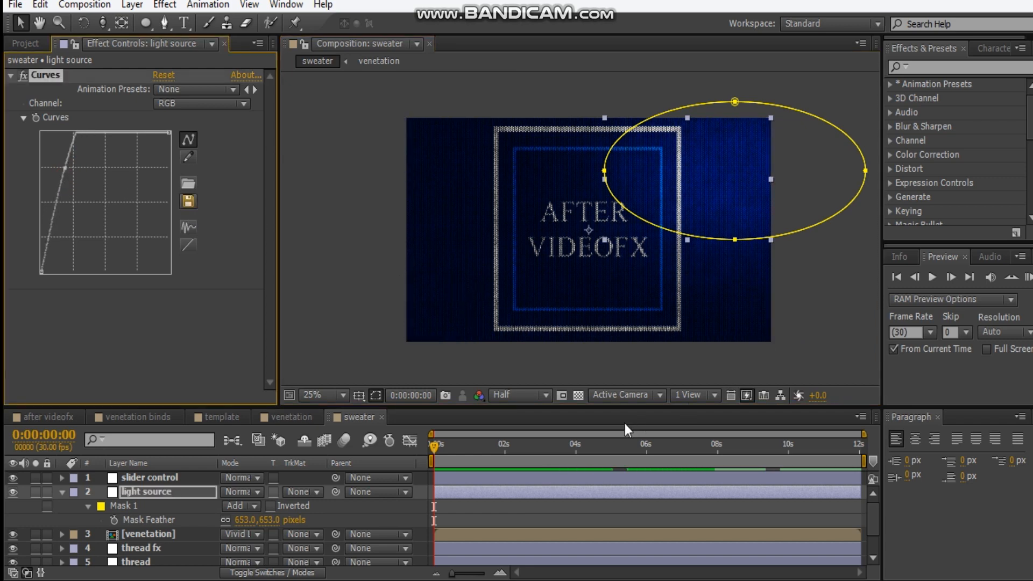
pyautogui.click(840, 319)
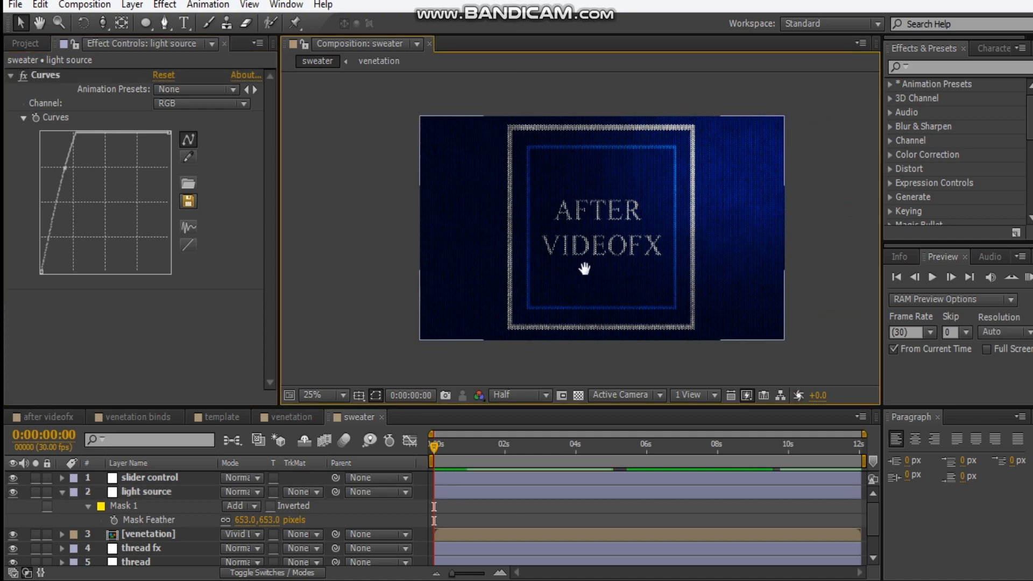
# Add a Slider Control effect to the slider control layer
pyautogui.scroll(6, 648, 231)
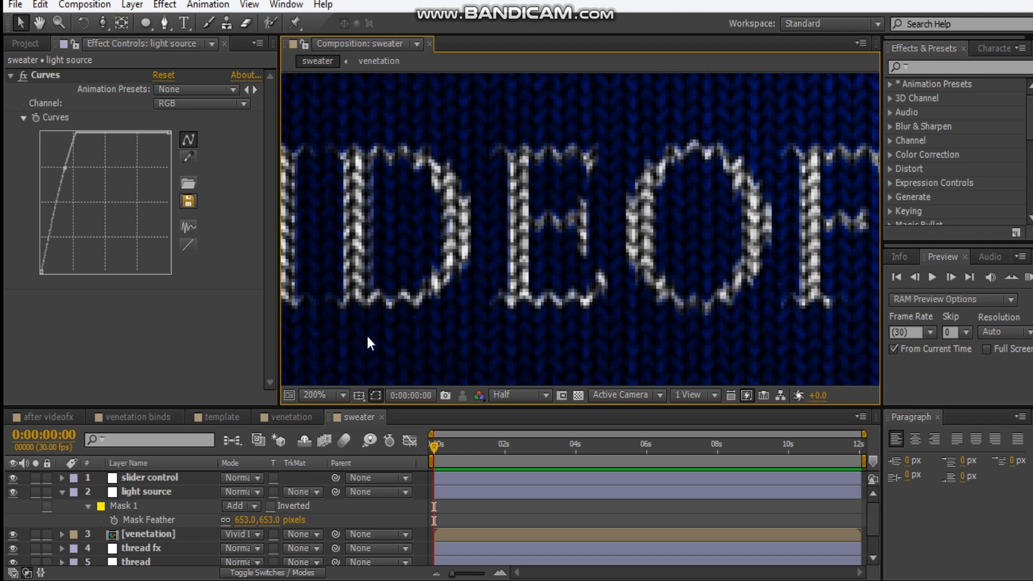
pyautogui.click(63, 496)
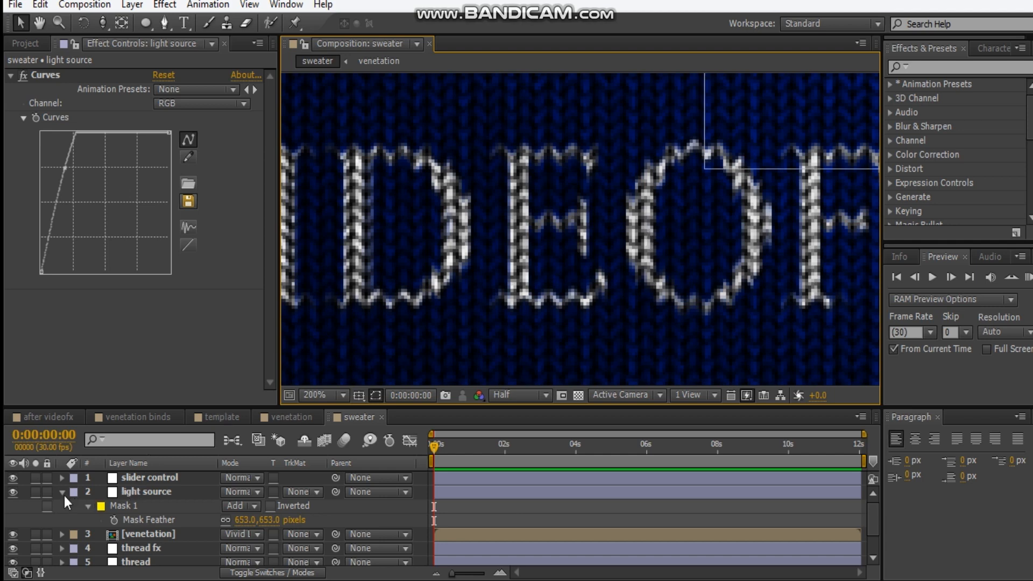
pyautogui.click(164, 479)
pyautogui.rightClick(87, 199)
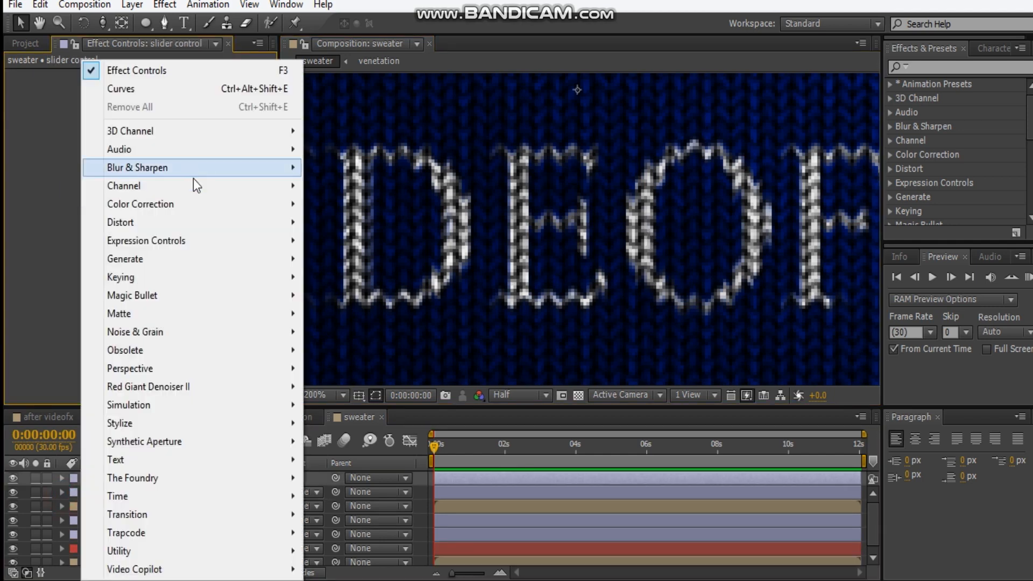
pyautogui.moveTo(188, 242)
pyautogui.click(370, 346)
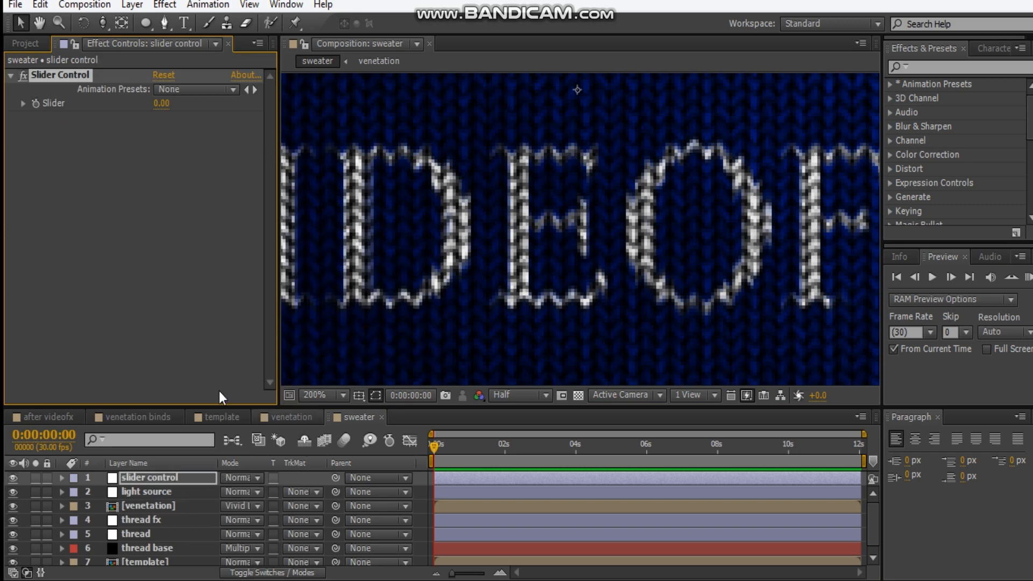
# Expand the thread fx layer's Displacement Map settings and enable an expression on Max Vertical Displacement
pyautogui.scroll(-1, 161, 540)
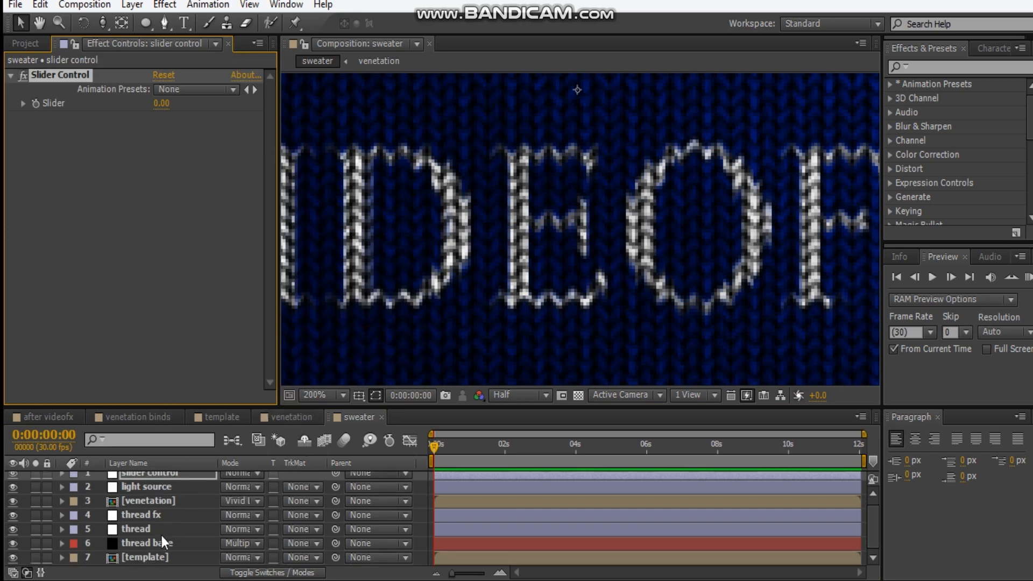
pyautogui.click(141, 531)
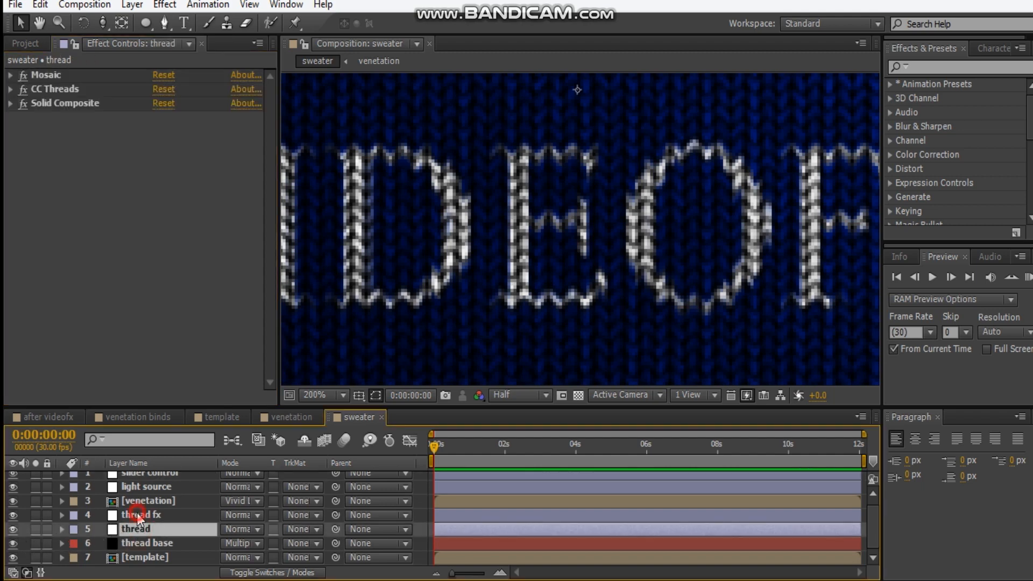
pyautogui.click(137, 517)
pyautogui.click(61, 515)
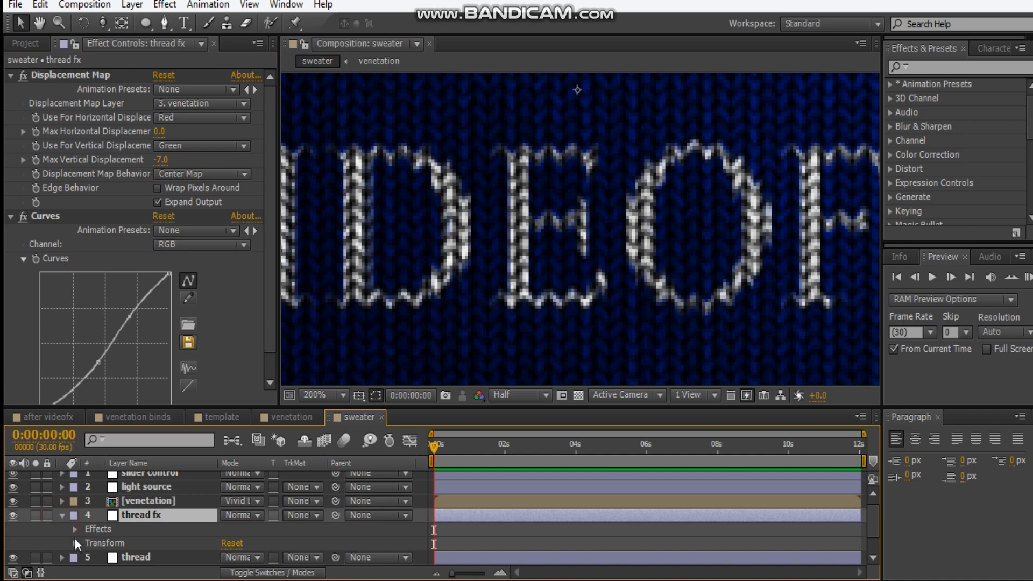
pyautogui.click(75, 530)
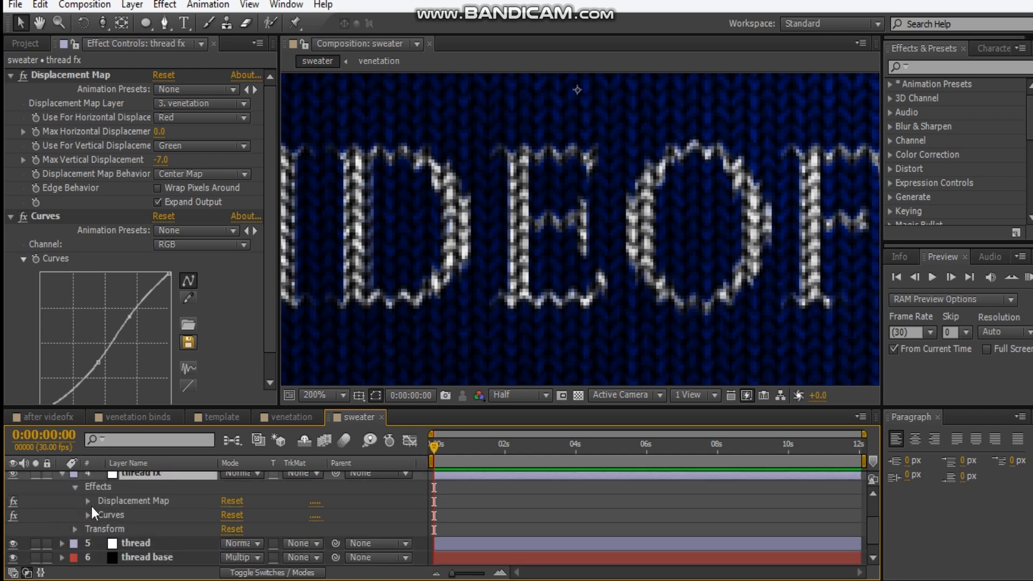
pyautogui.click(88, 502)
pyautogui.scroll(-3, 196, 517)
pyautogui.scroll(3, 149, 513)
pyautogui.scroll(5, 147, 505)
pyautogui.click(147, 480)
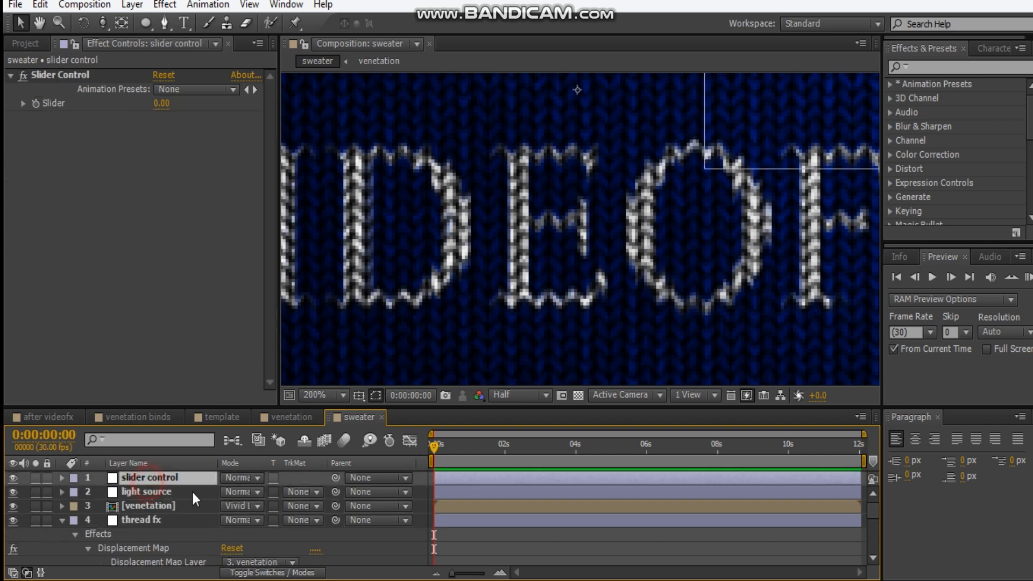
pyautogui.scroll(-3, 193, 491)
pyautogui.scroll(-3, 192, 492)
pyautogui.scroll(-3, 206, 535)
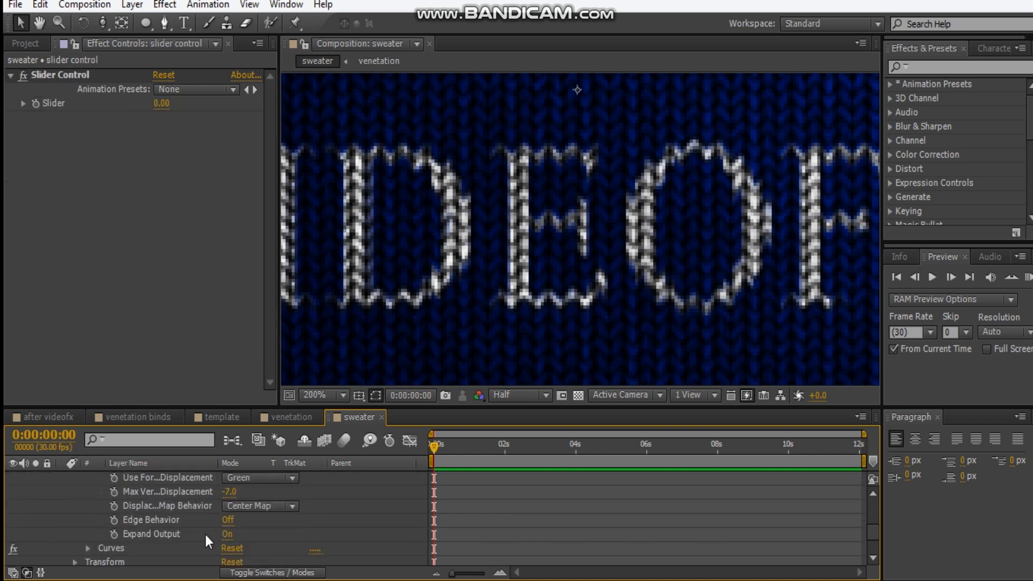
pyautogui.keyDown('alt'); pyautogui.click(114, 492); pyautogui.keyUp('alt')
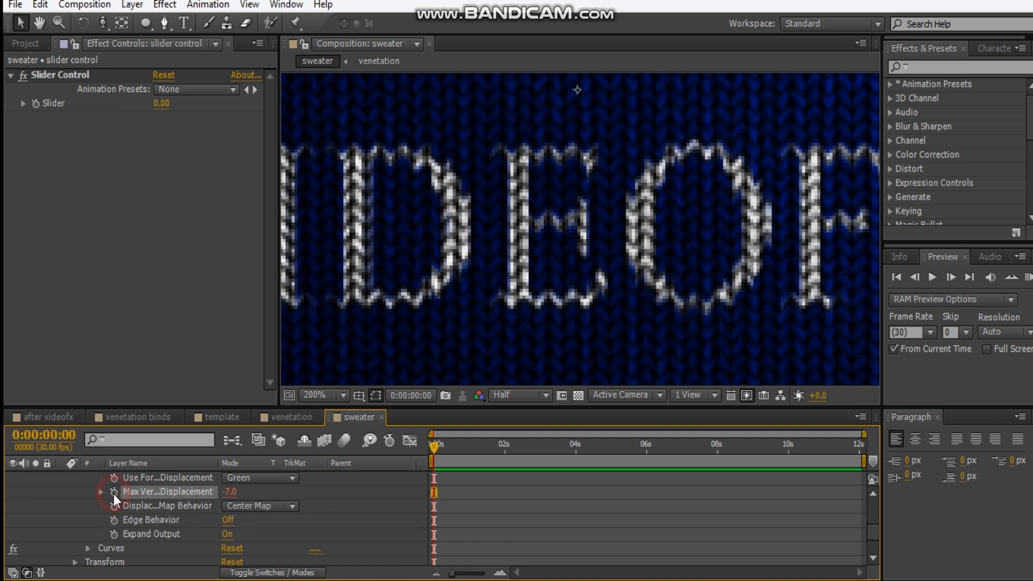
# Link the Max Vertical Displacement expression of thread fx to the Slider property on the slider control layer
pyautogui.scroll(9, 218, 515)
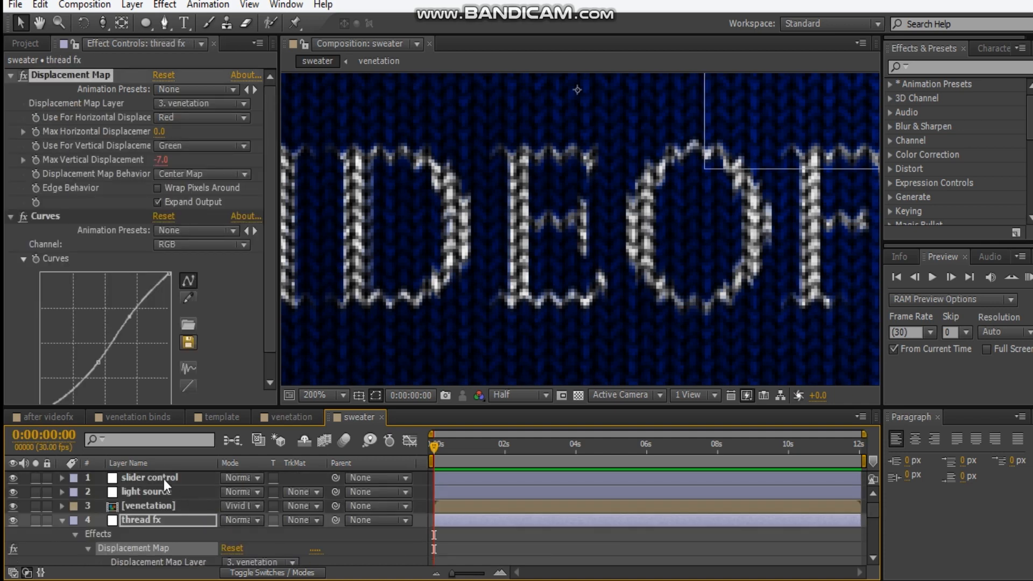
pyautogui.click(141, 478)
pyautogui.scroll(-12, 196, 508)
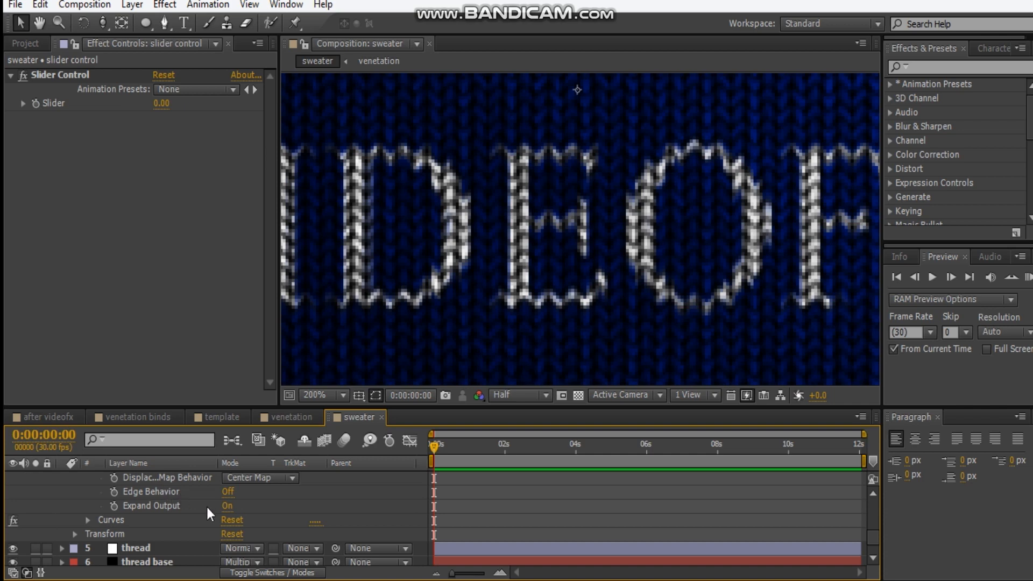
pyautogui.scroll(9, 212, 513)
pyautogui.scroll(-3, 226, 529)
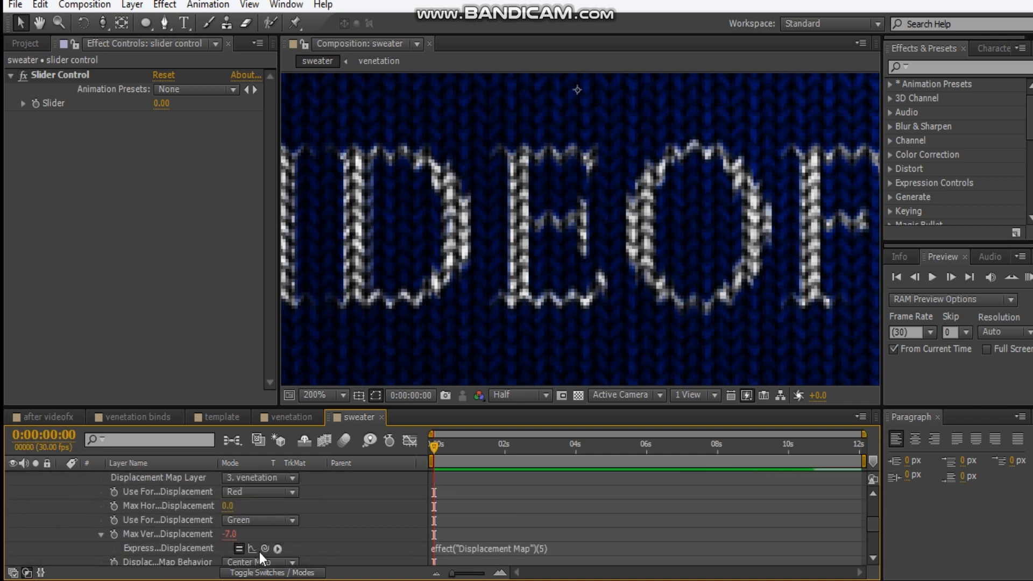
pyautogui.moveTo(265, 548); pyautogui.dragTo(53, 104)
pyautogui.click(677, 523)
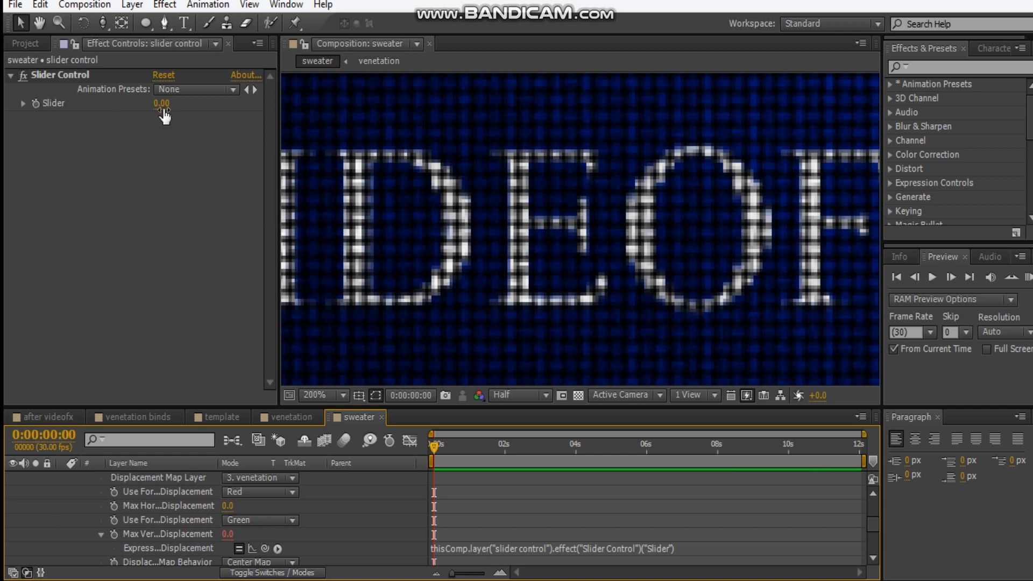
# Try displacement slider values of -15 and -10 and inspect the knitted text at Full resolution
pyautogui.moveTo(159, 107); pyautogui.dragTo(151, 110)
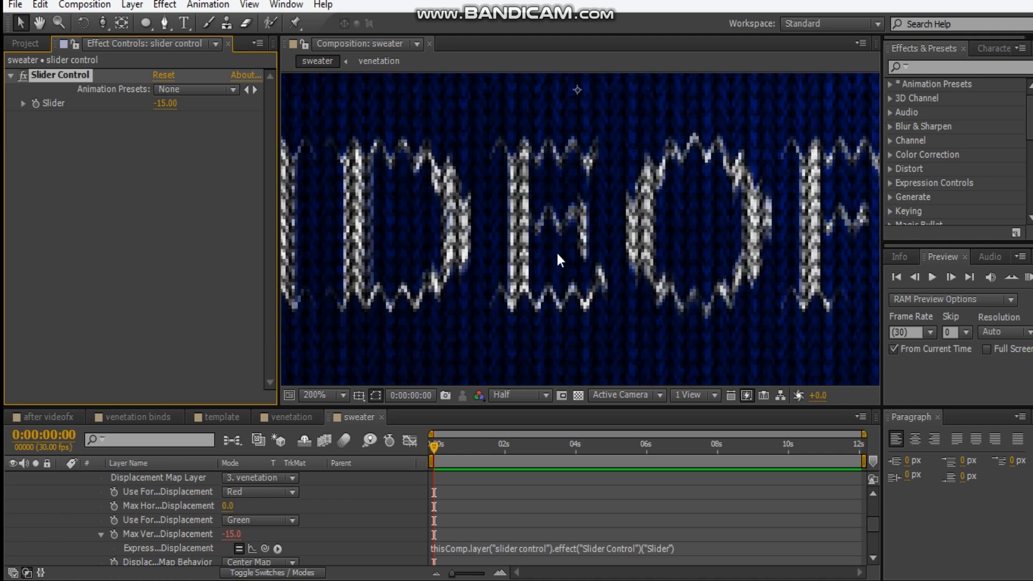
pyautogui.scroll(-4, 527, 259)
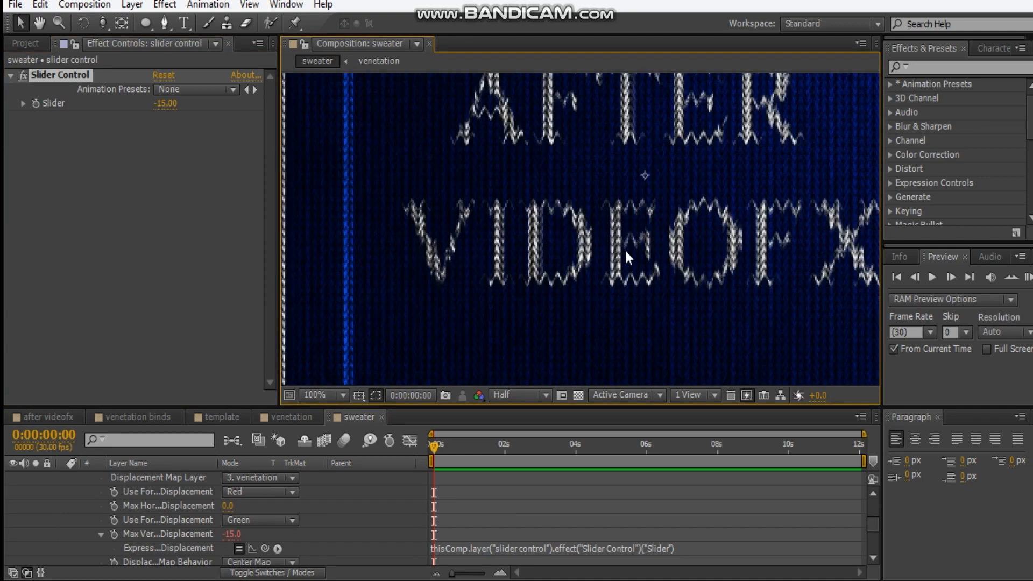
pyautogui.click(165, 104)
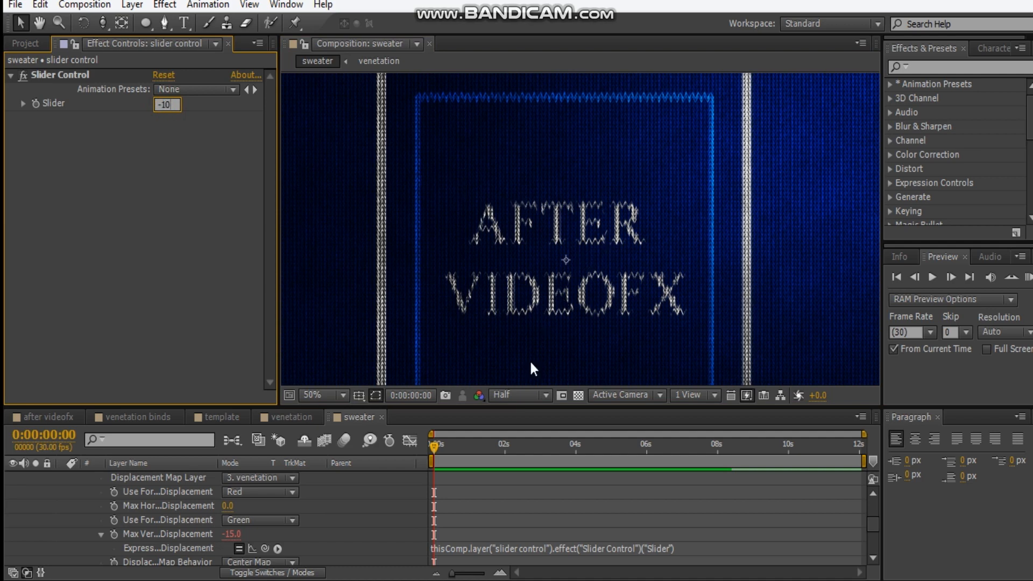
pyautogui.click(516, 395)
pyautogui.click(499, 403)
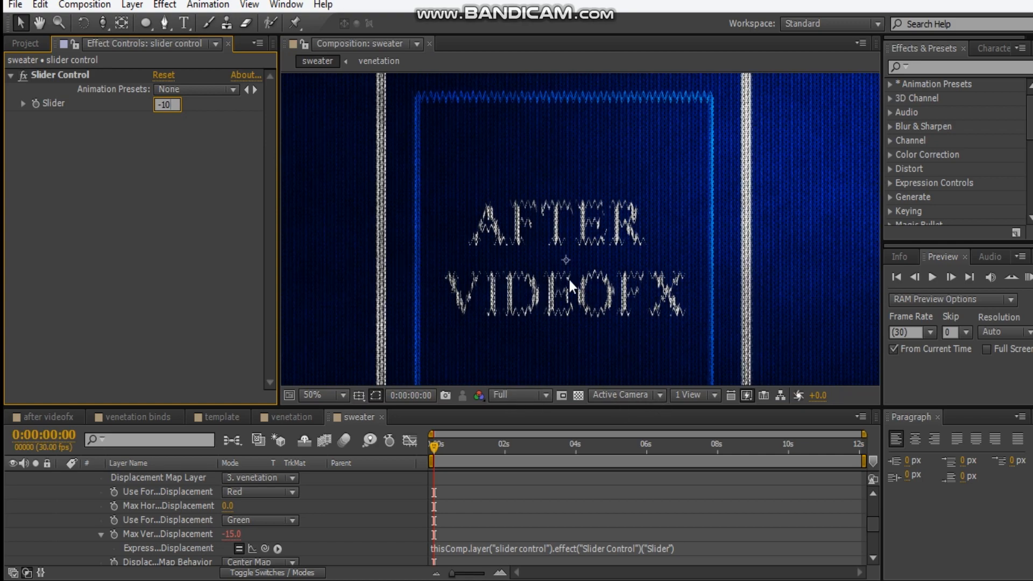
pyautogui.scroll(2, 570, 286)
pyautogui.moveTo(542, 219); pyautogui.dragTo(565, 236)
pyautogui.scroll(2, 274, 532)
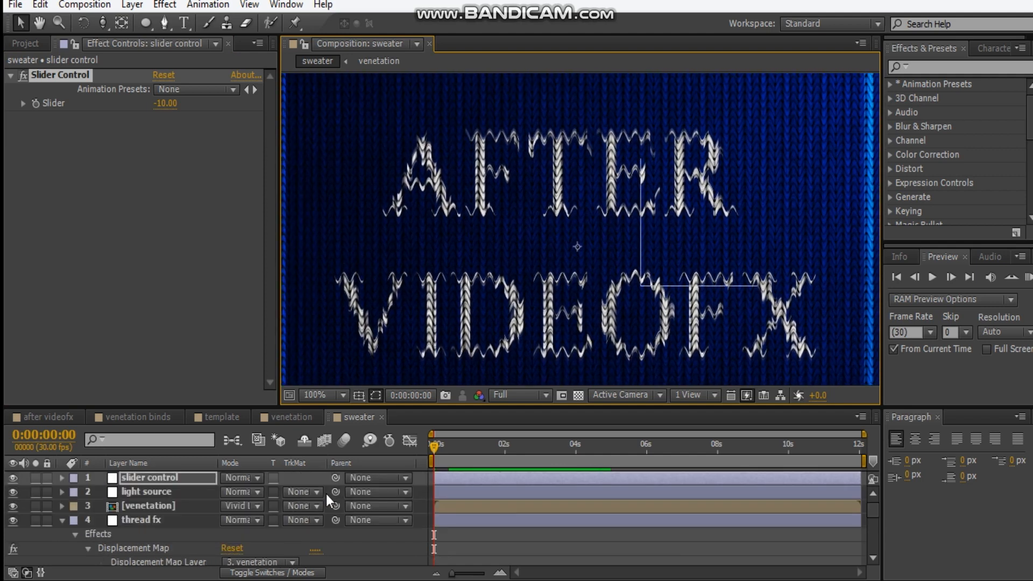
# Set the slider control layer's Slider to -8 and collapse the thread fx layer's properties
pyautogui.click(58, 523)
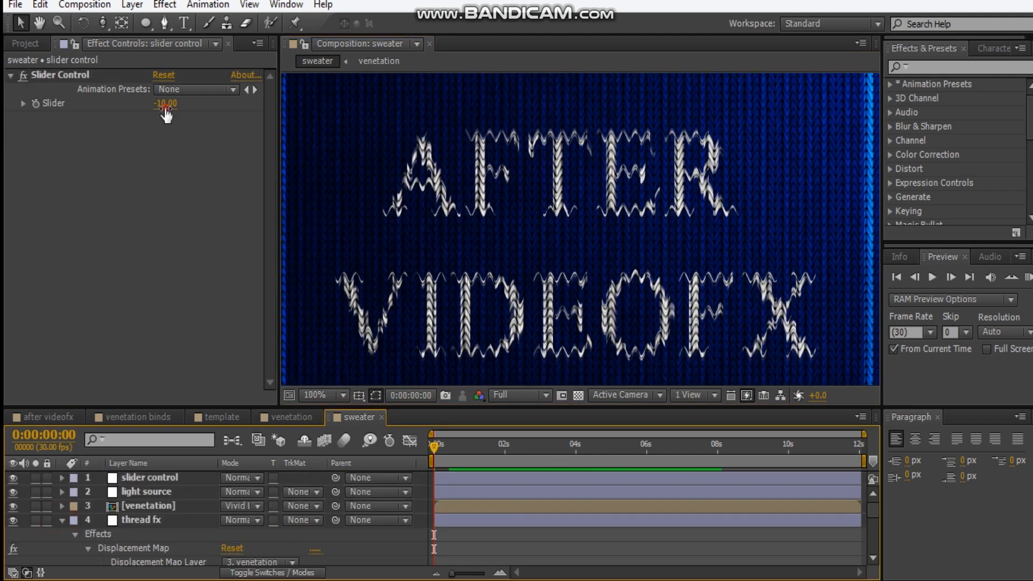
pyautogui.click(165, 104)
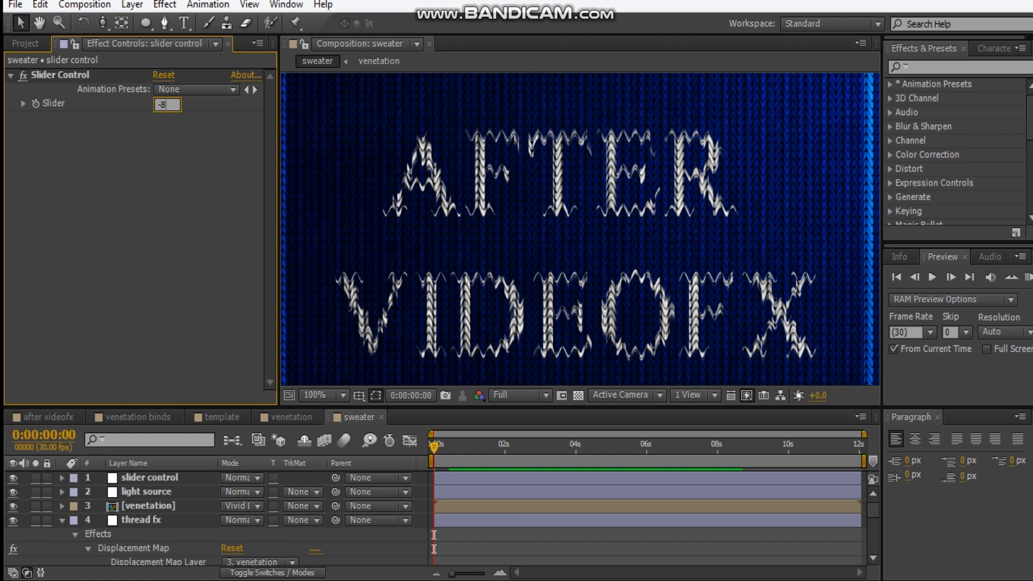
pyautogui.press('Return')
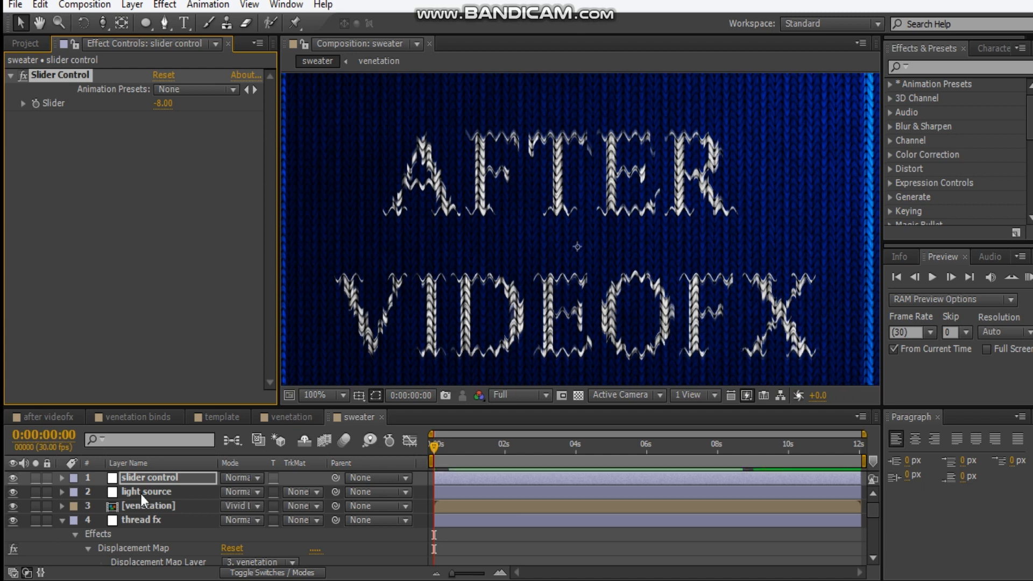
pyautogui.click(58, 520)
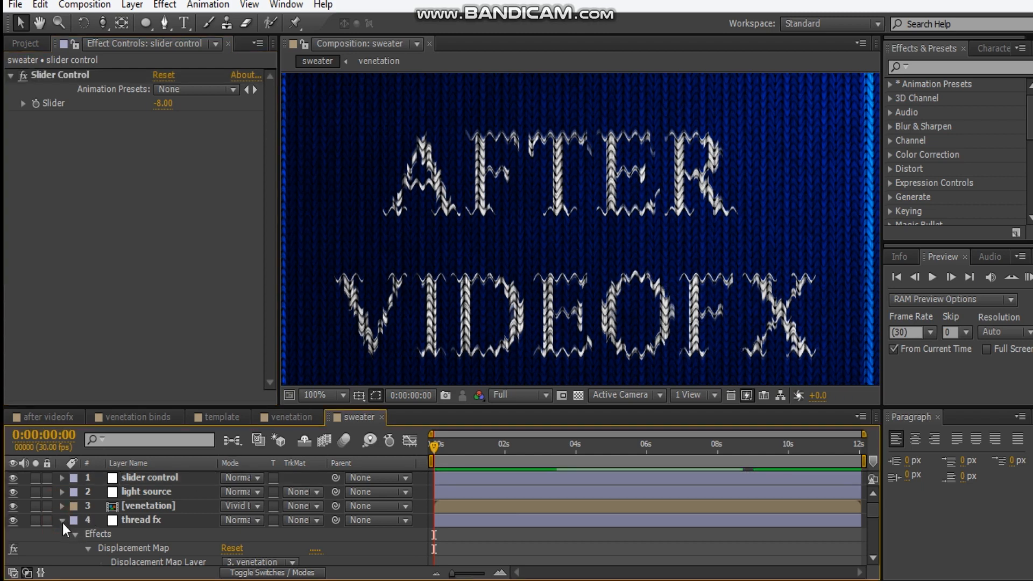
pyautogui.click(58, 521)
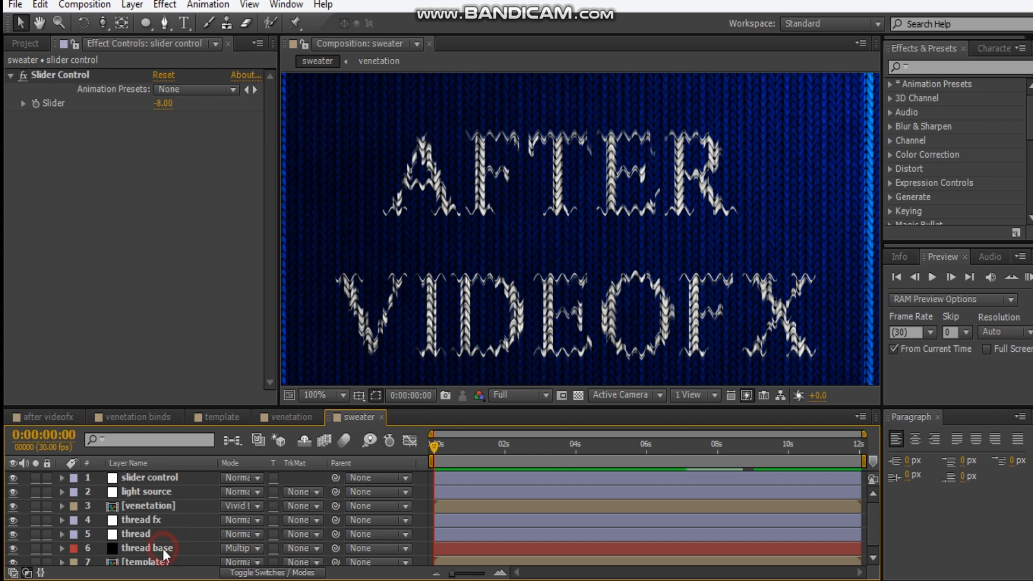
# Set the venetation layer's opacity to 25% and switch the preview resolution to Half
pyautogui.click(163, 549)
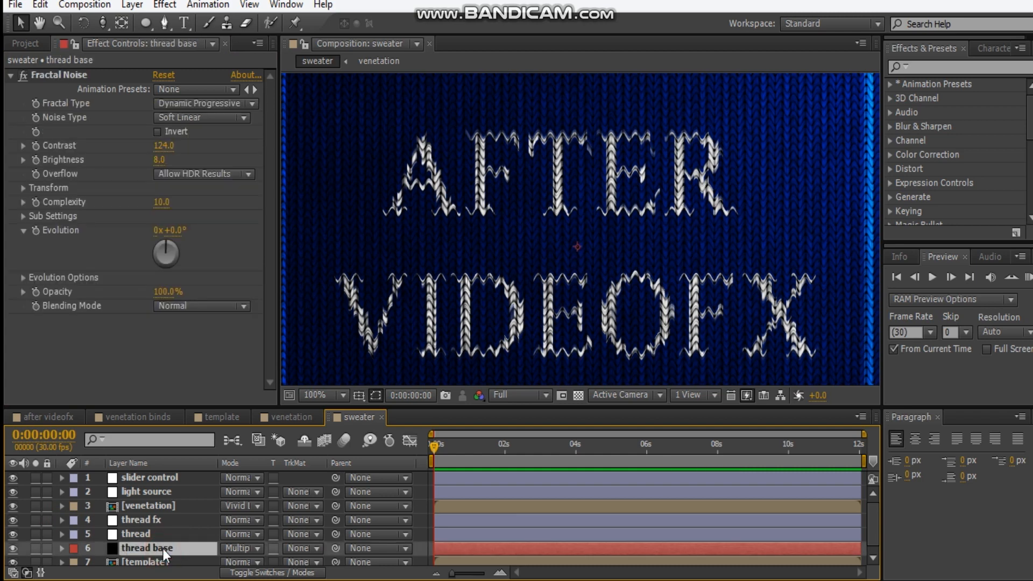
pyautogui.moveTo(686, 252); pyautogui.dragTo(654, 250)
pyautogui.click(179, 511)
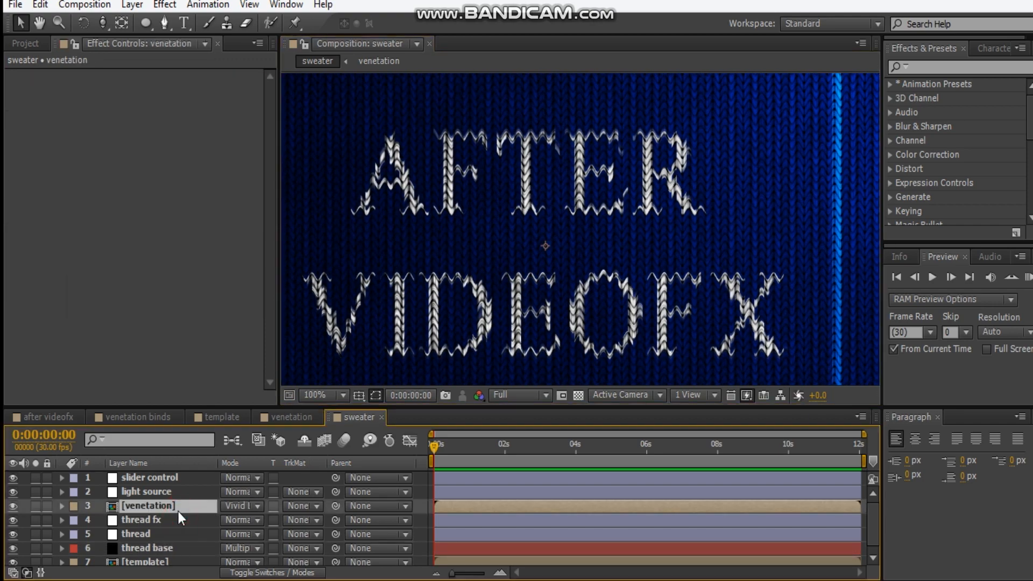
pyautogui.press('t')
pyautogui.click(228, 519)
pyautogui.write('25')
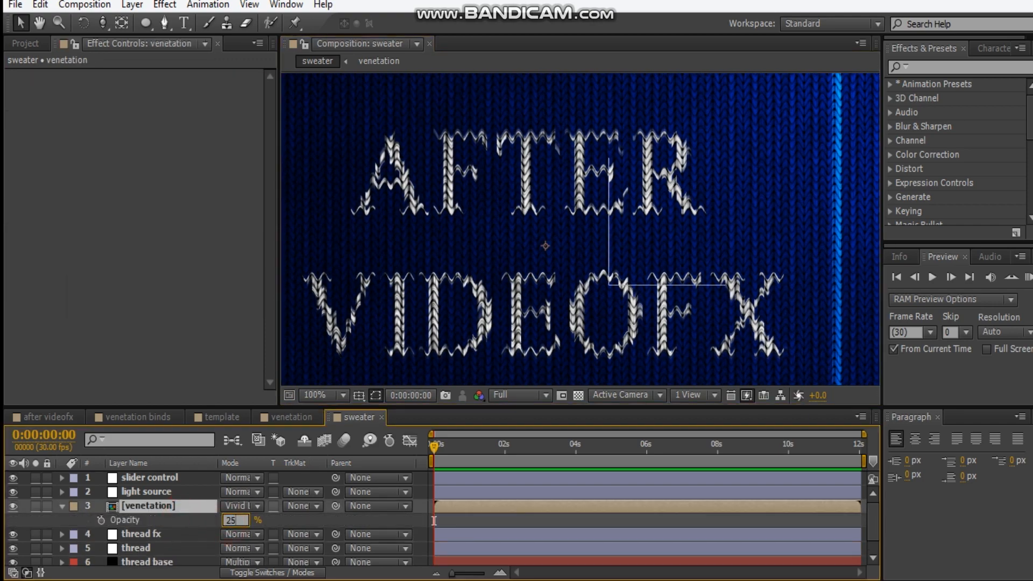
pyautogui.press('Return')
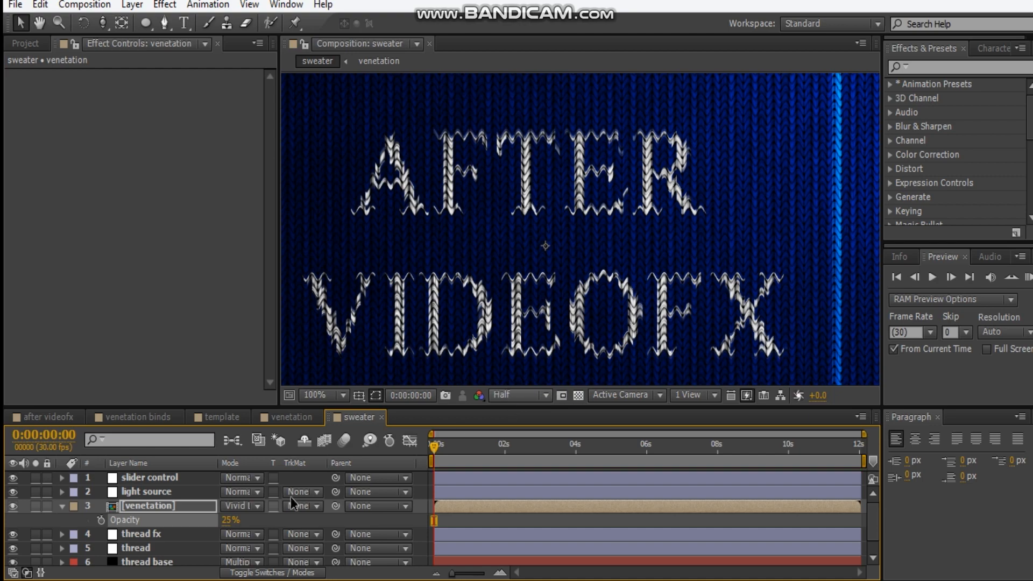
pyautogui.hotkey('ctrl', 'shift', 'j')
pyautogui.click(62, 506)
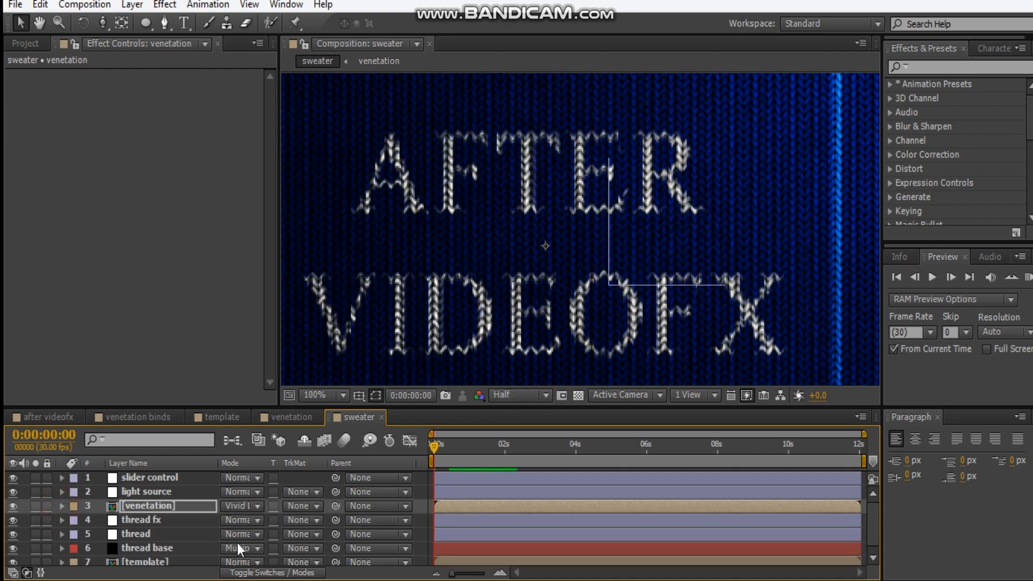
# Set the CC Threads width and height on the thread layer to 11 each
pyautogui.click(142, 520)
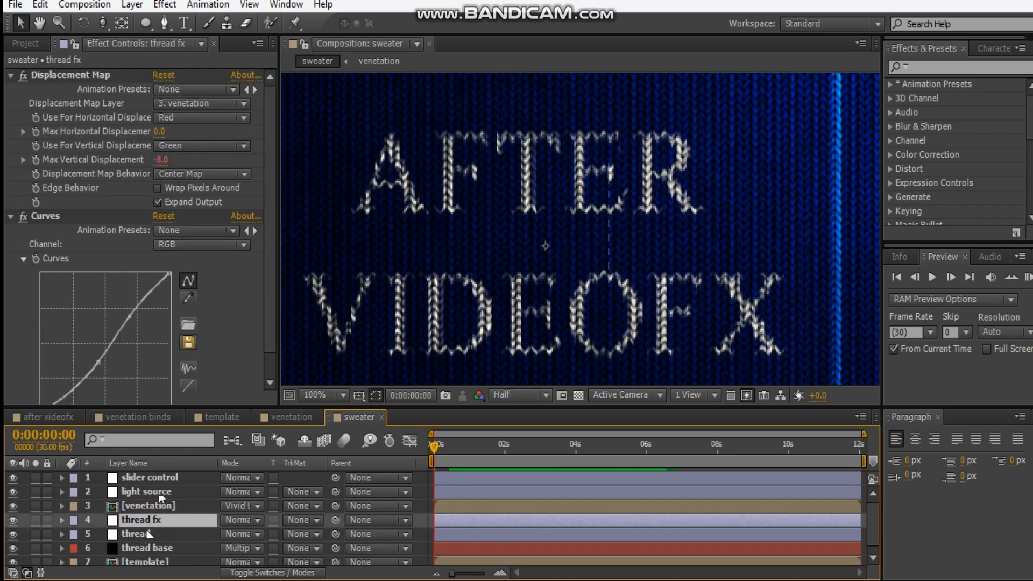
pyautogui.click(144, 533)
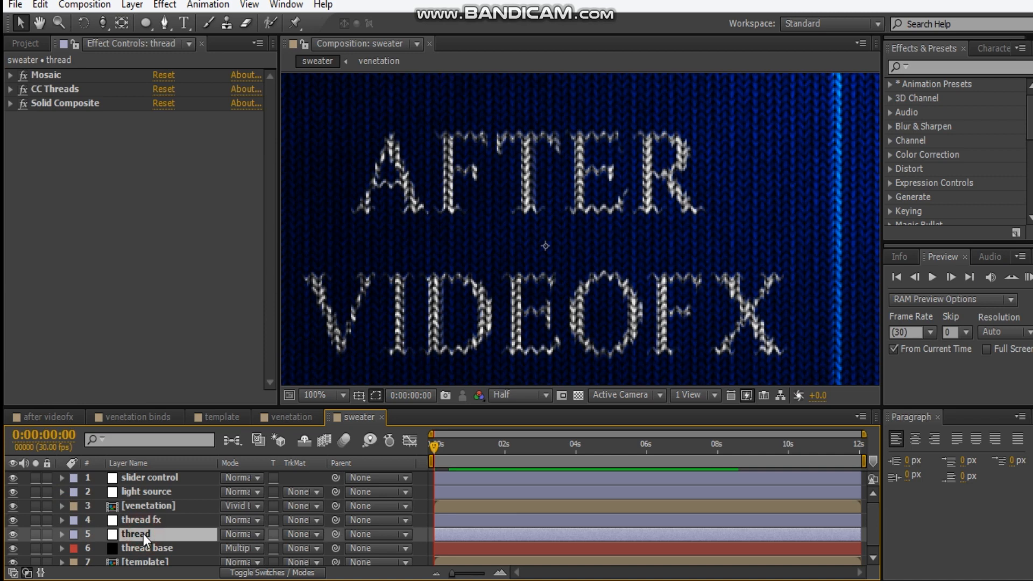
pyautogui.click(10, 89)
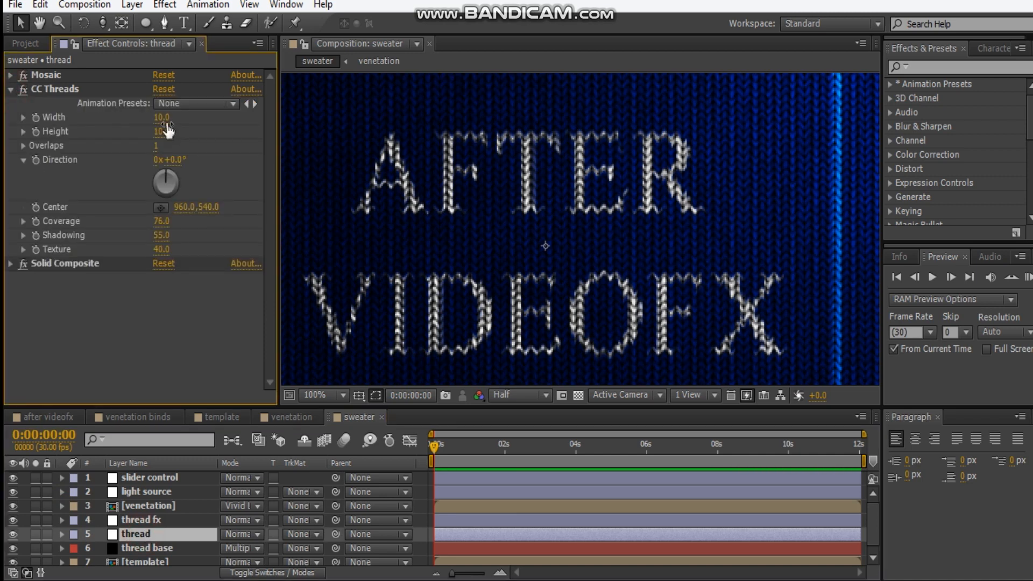
pyautogui.click(162, 118)
pyautogui.write('11')
pyautogui.press('Tab')
pyautogui.write('11')
pyautogui.press('Return')
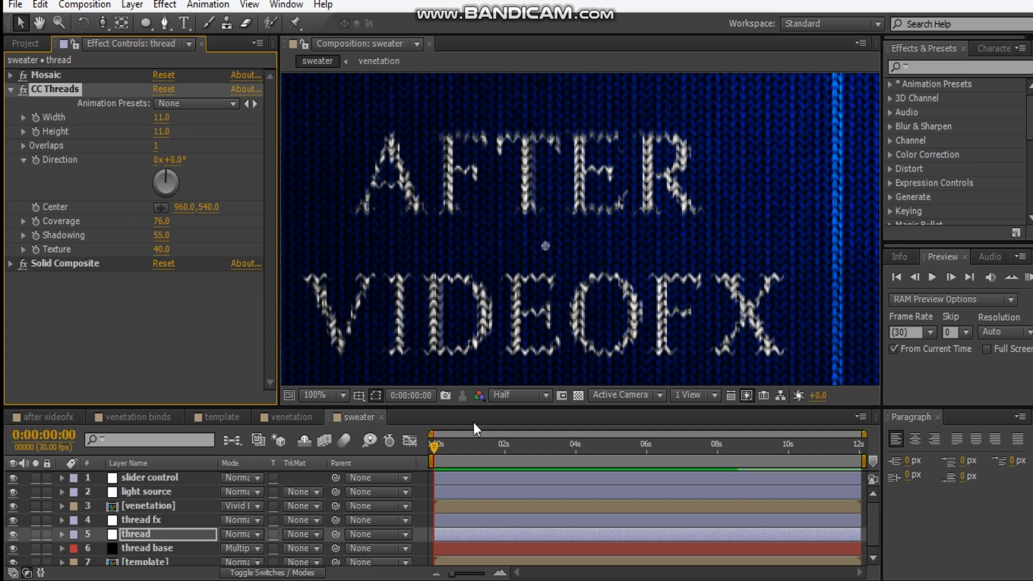
# Create a new composition from the existing sweater composition, nesting it as the only layer
pyautogui.click(30, 43)
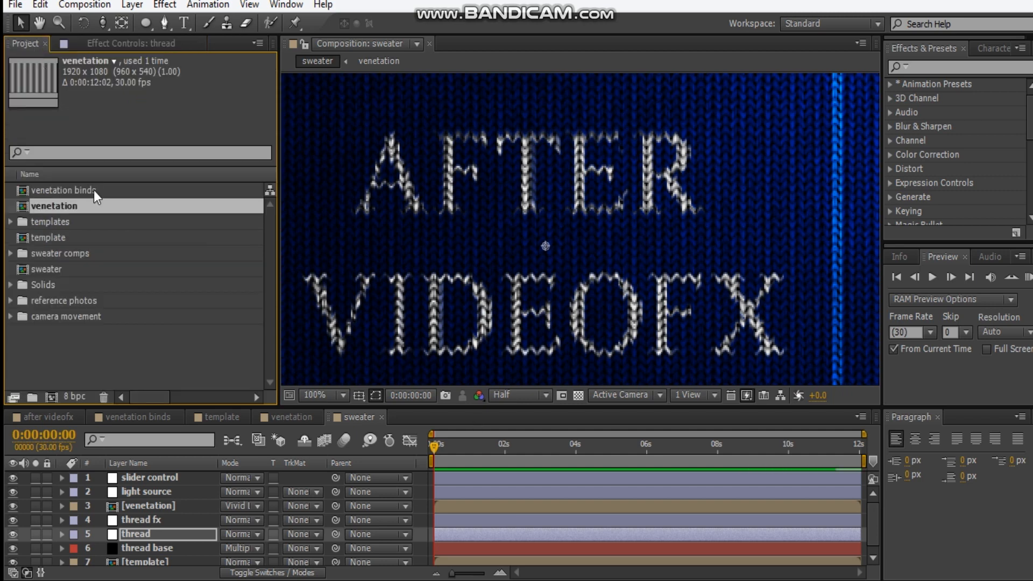
pyautogui.click(51, 269)
pyautogui.moveTo(45, 275); pyautogui.dragTo(53, 396)
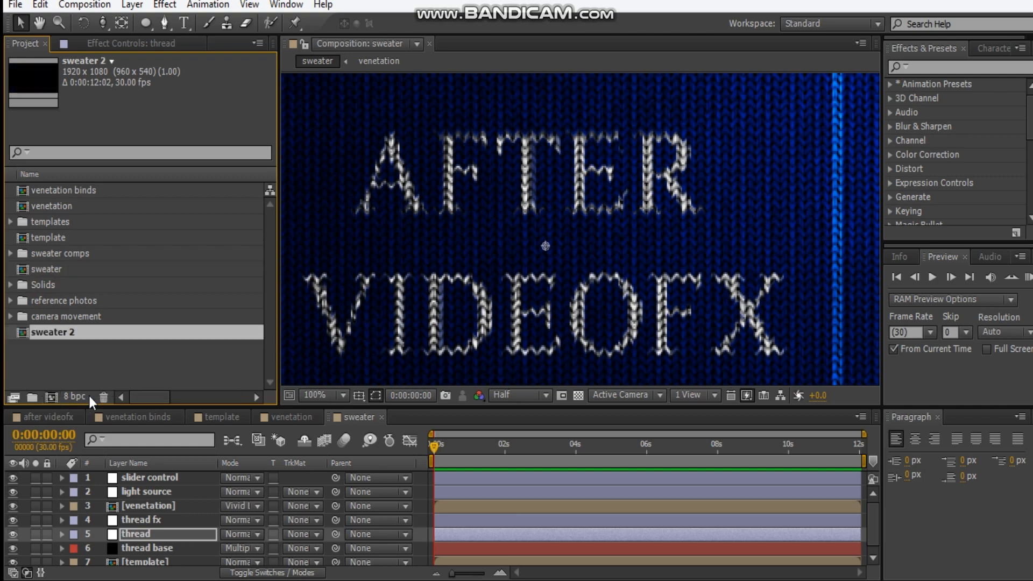
pyautogui.scroll(-1, 598, 228)
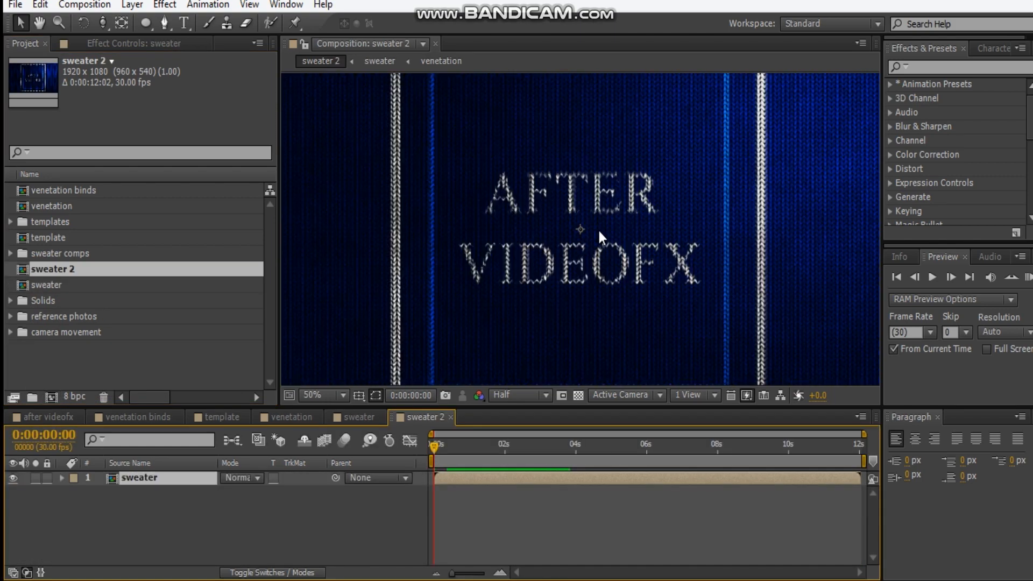
# Make the nested sweater layer 3D and add a two-node camera with the 35mm preset and depth of field enabled
pyautogui.click(272, 573)
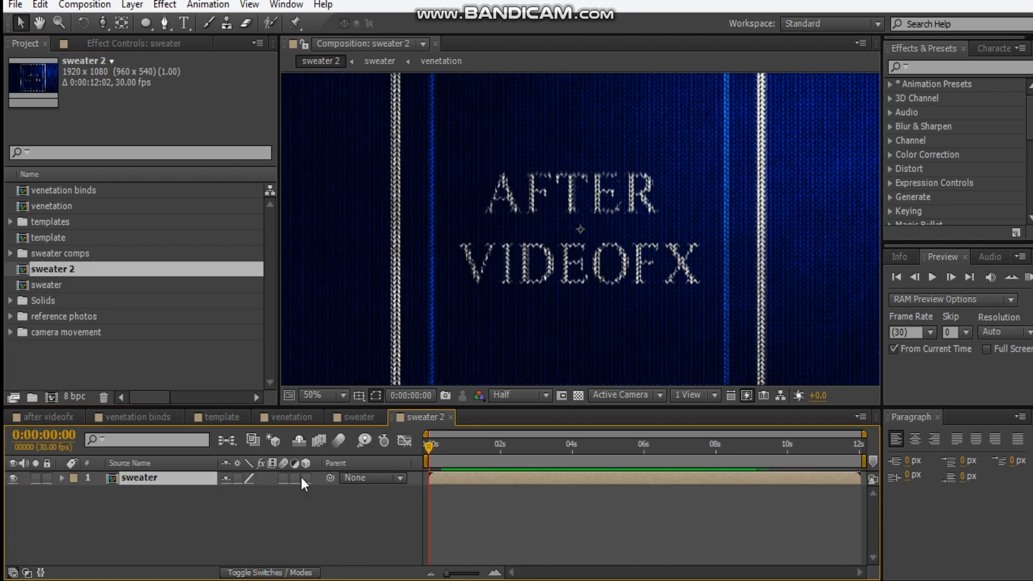
pyautogui.click(305, 478)
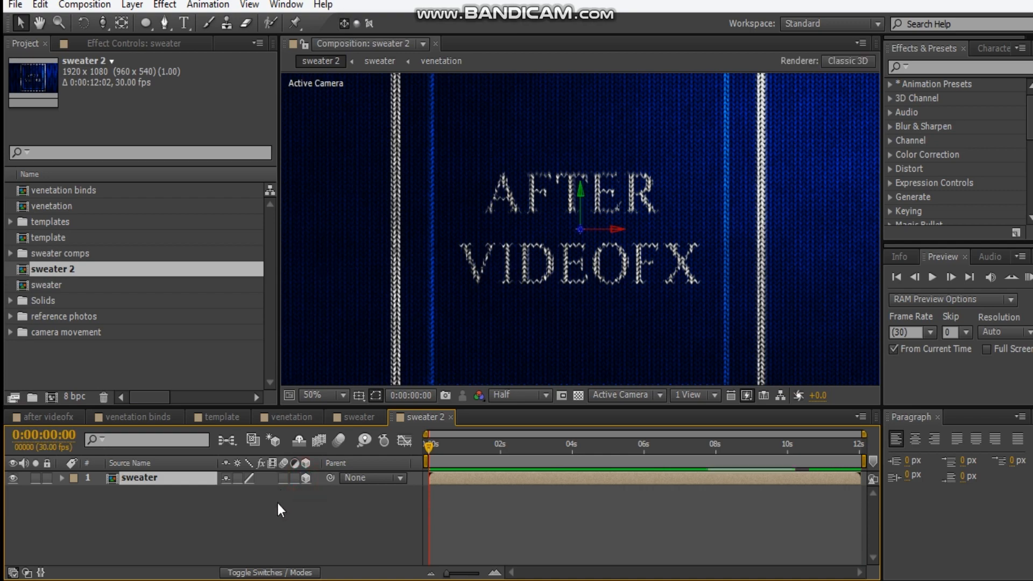
pyautogui.hotkey('ctrl', 'alt', 'shift', 'c')
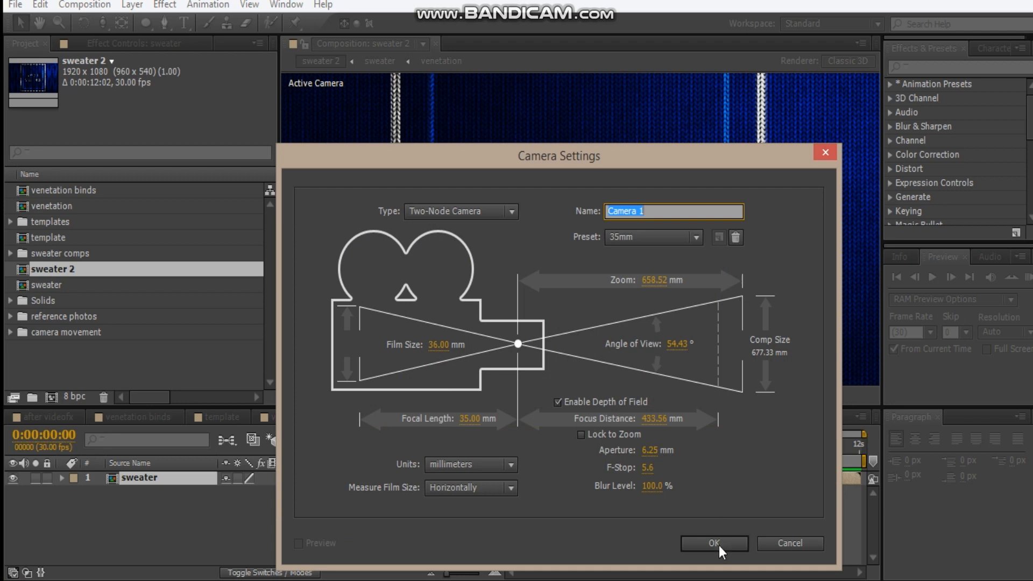
pyautogui.click(716, 544)
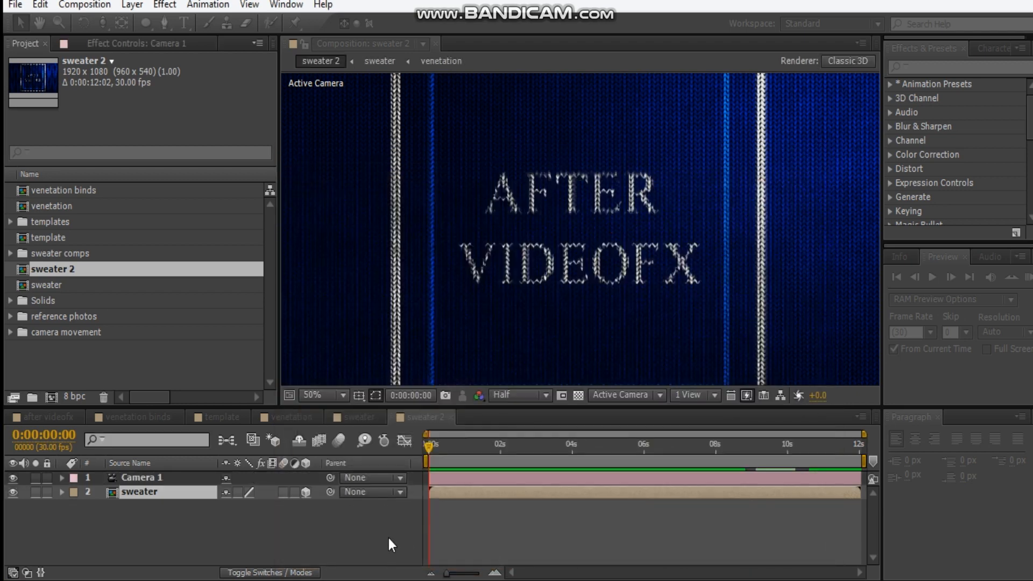
# Set the nested sweater layer's scale to 120%
pyautogui.scroll(-2, 631, 267)
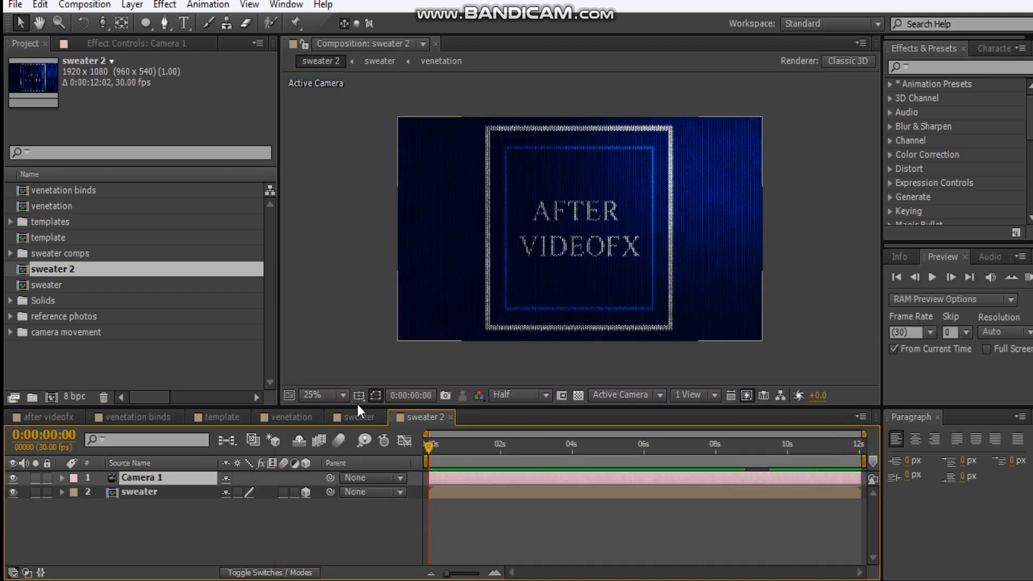
pyautogui.click(152, 496)
pyautogui.press('s')
pyautogui.click(246, 505)
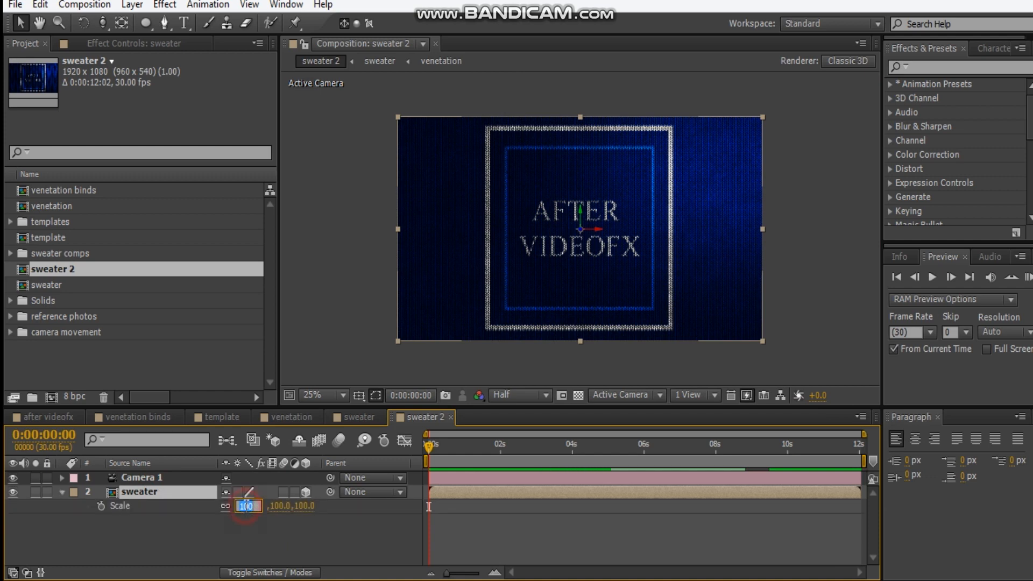
pyautogui.write('120')
pyautogui.press('Return')
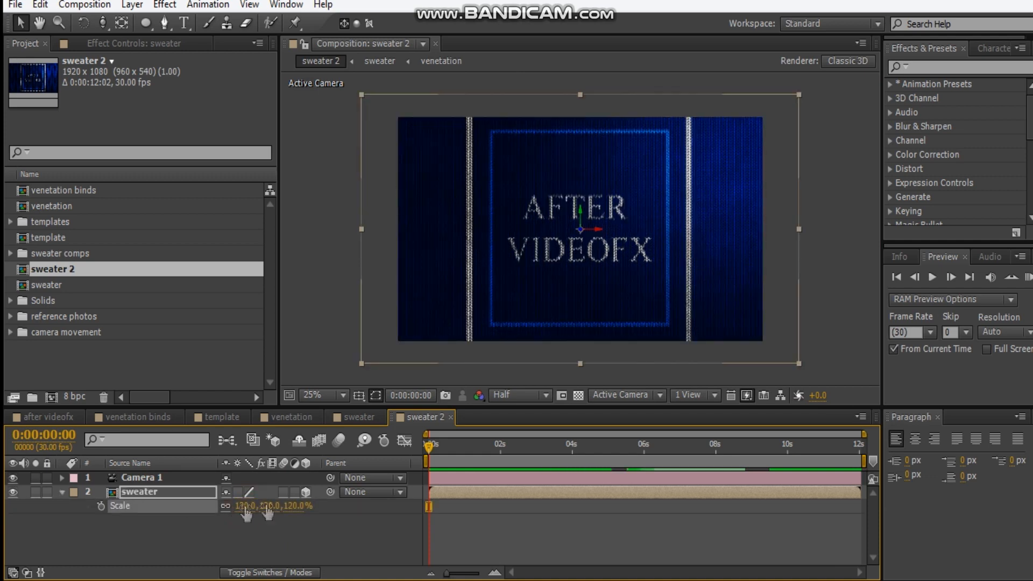
# Orbit the camera to a slightly angled view of the sweater text, pull it back a little, and deselect the layer
pyautogui.press('c')
pyautogui.moveTo(556, 289); pyautogui.dragTo(588, 288)
pyautogui.press('c')
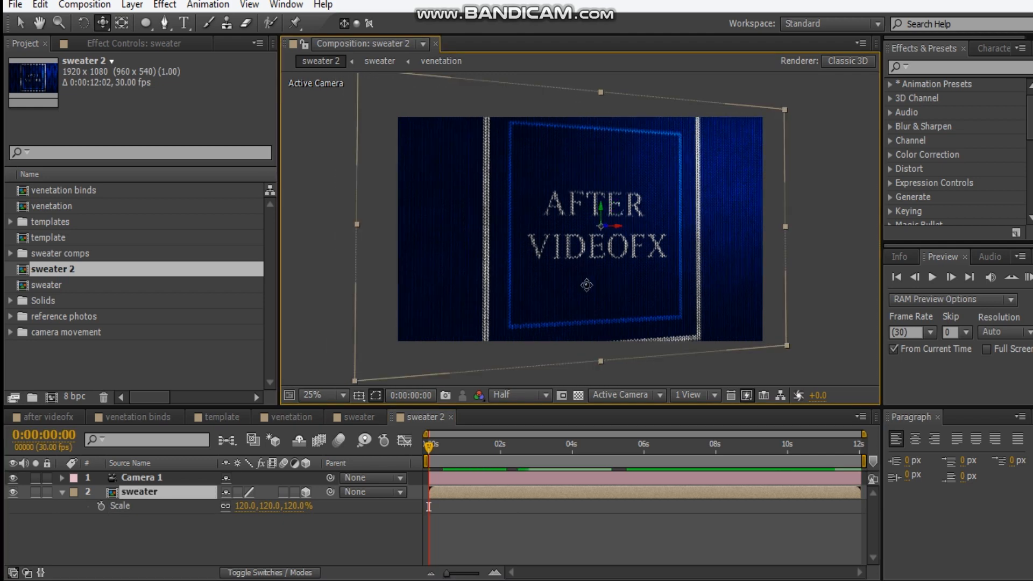
pyautogui.click(589, 251)
pyautogui.moveTo(588, 251); pyautogui.dragTo(589, 261)
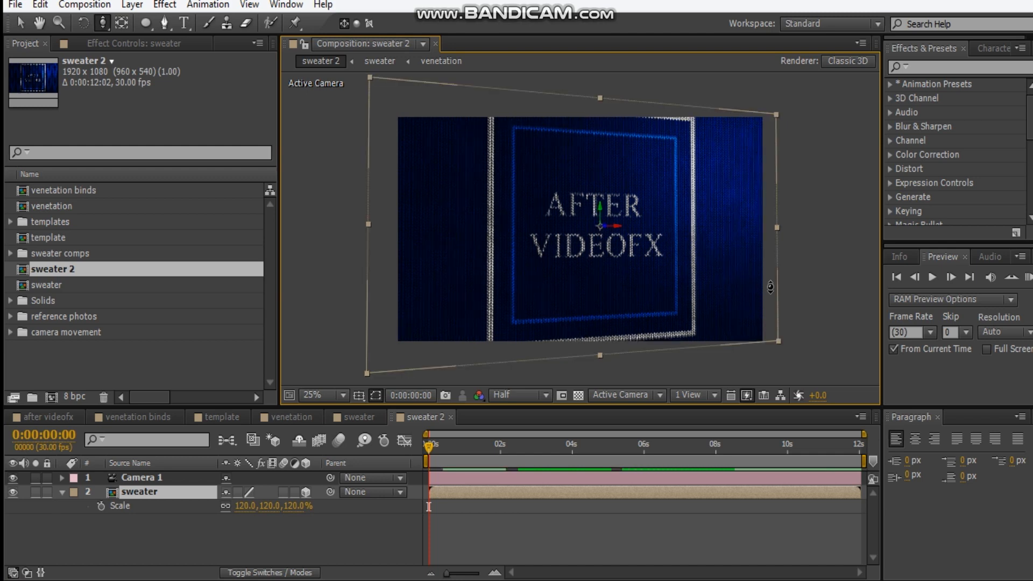
pyautogui.press('c')
pyautogui.press('c')
pyautogui.press('c')
pyautogui.press('c')
pyautogui.press('c')
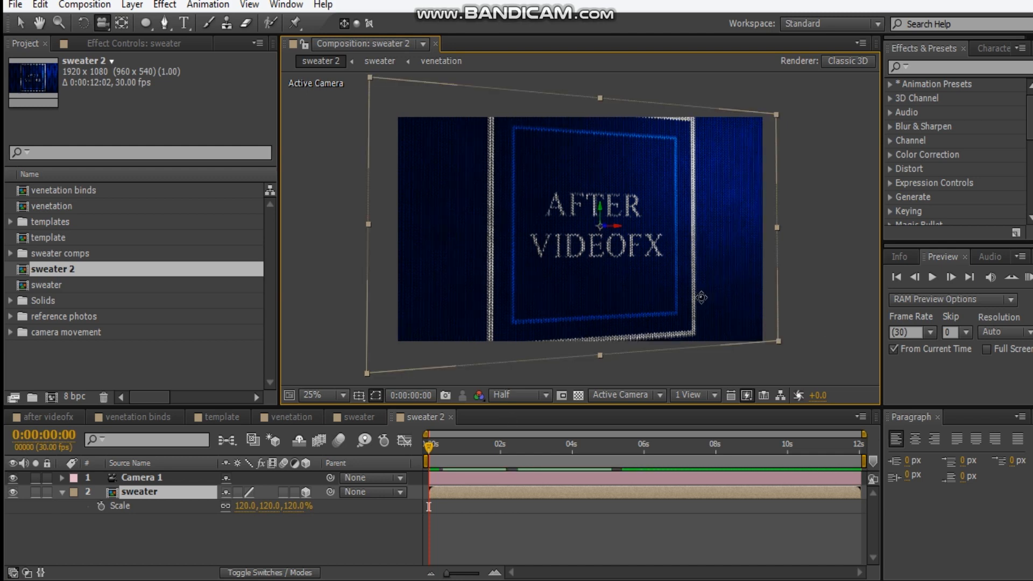
pyautogui.press('v')
pyautogui.click(814, 297)
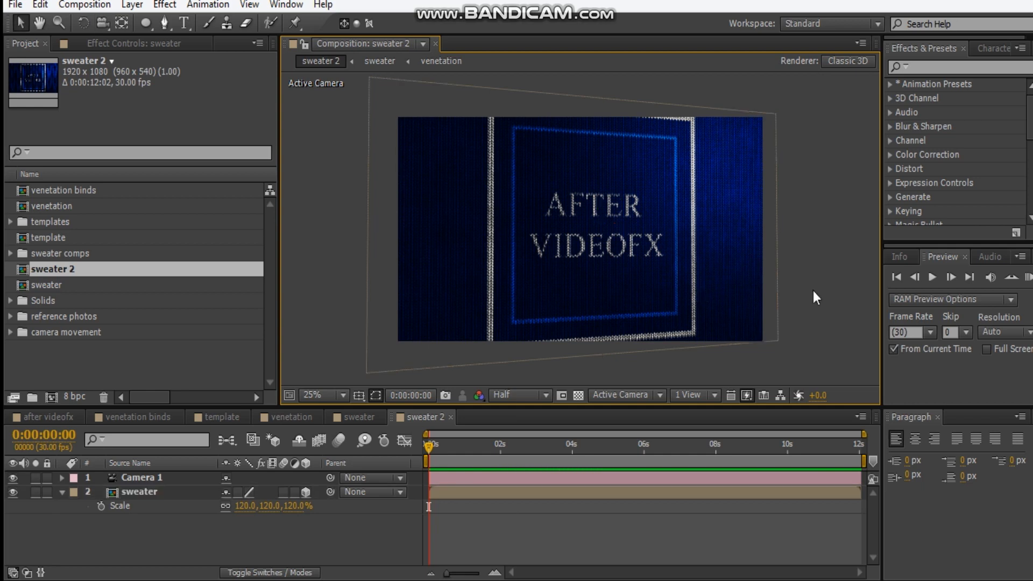